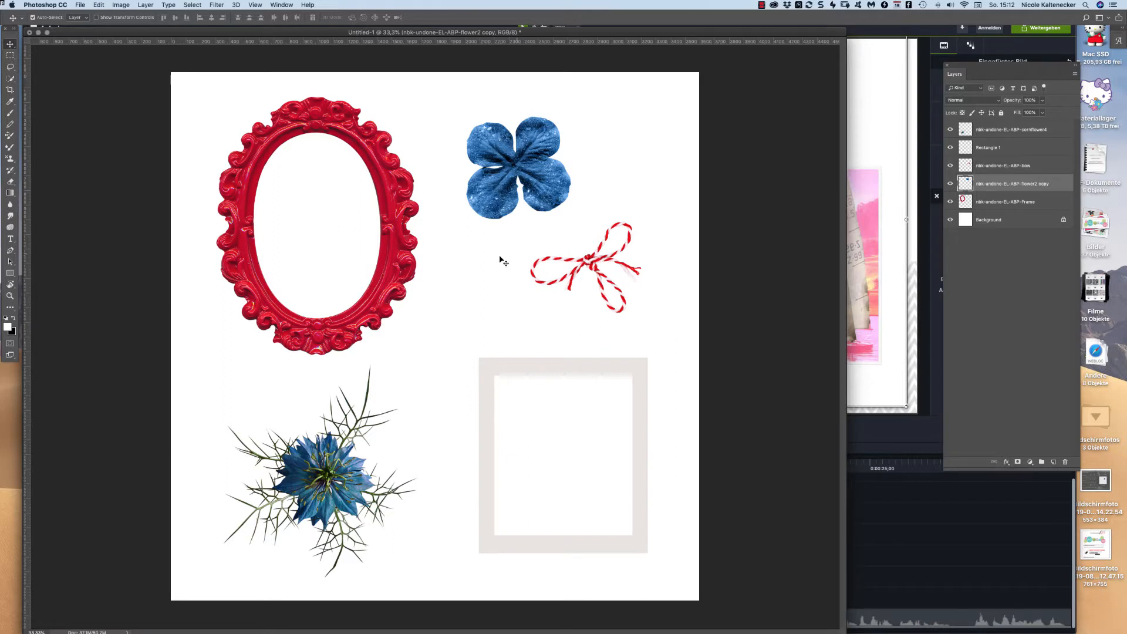
Nudge the red oval frame slightly up and apply a drop shadow cast toward its lower left at a distance of 44 px.
left_click_drag(397, 272, 402, 265)
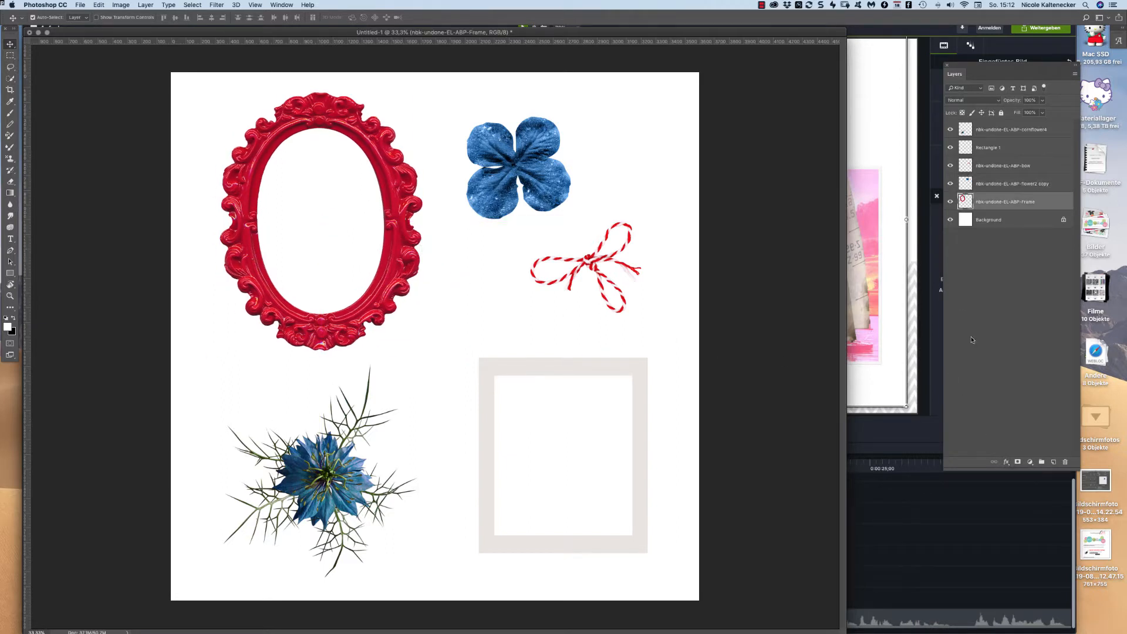
left_click(1006, 461)
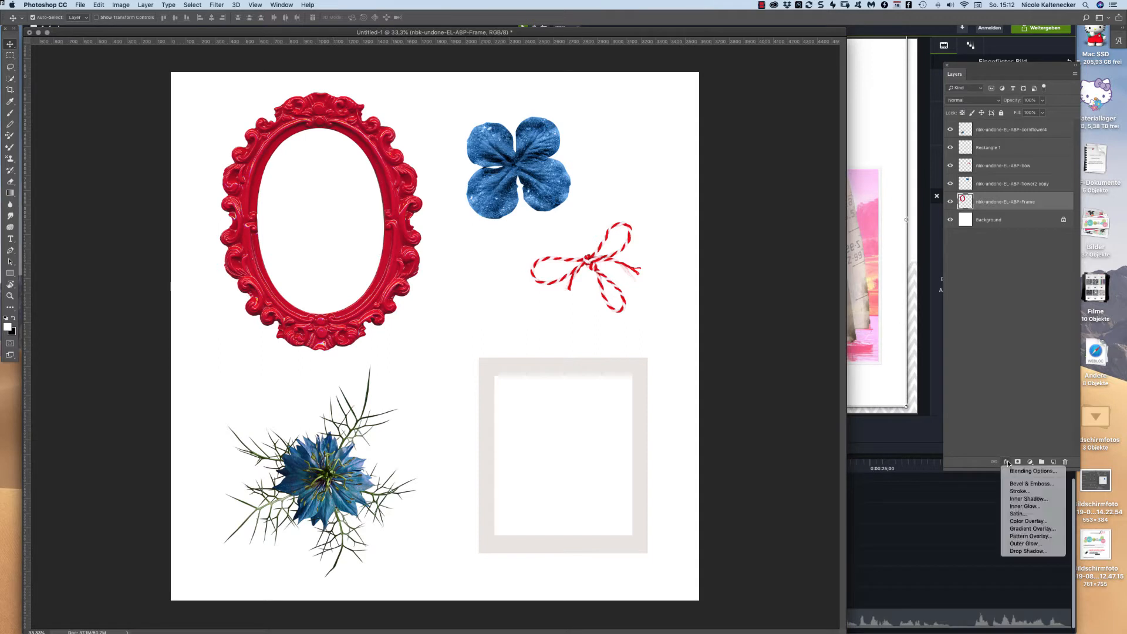
left_click(1039, 551)
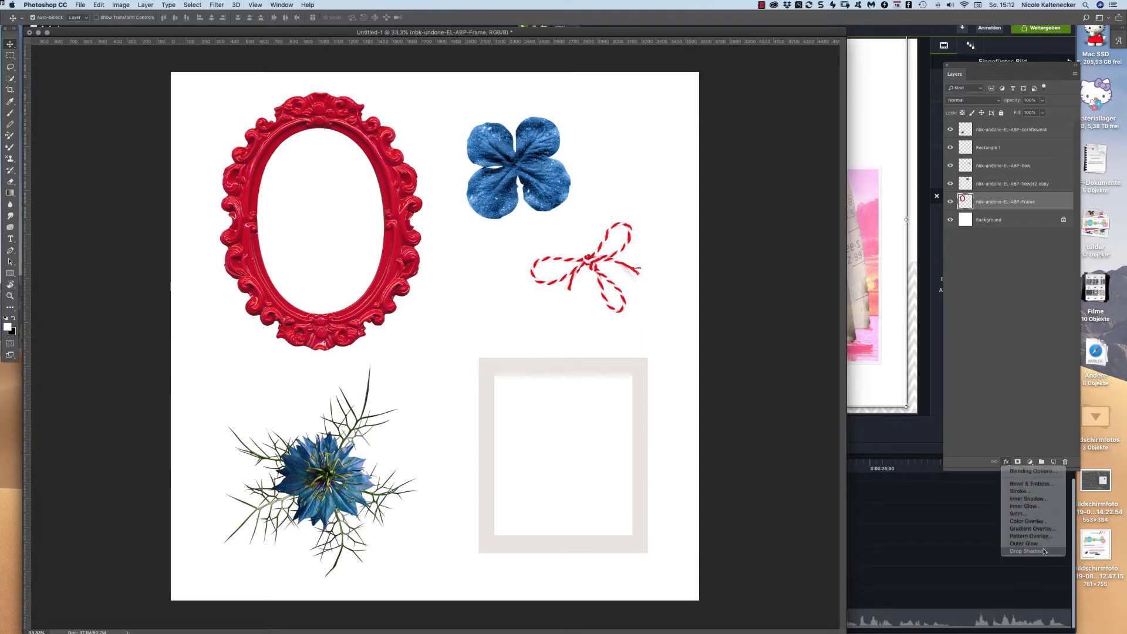
left_click_drag(658, 405, 599, 284)
mouse_move(384, 241)
left_mouse_down()
mouse_move(352, 203)
mouse_move(378, 261)
mouse_move(351, 254)
mouse_move(391, 237)
mouse_move(423, 267)
mouse_move(352, 144)
mouse_move(385, 256)
left_mouse_up()
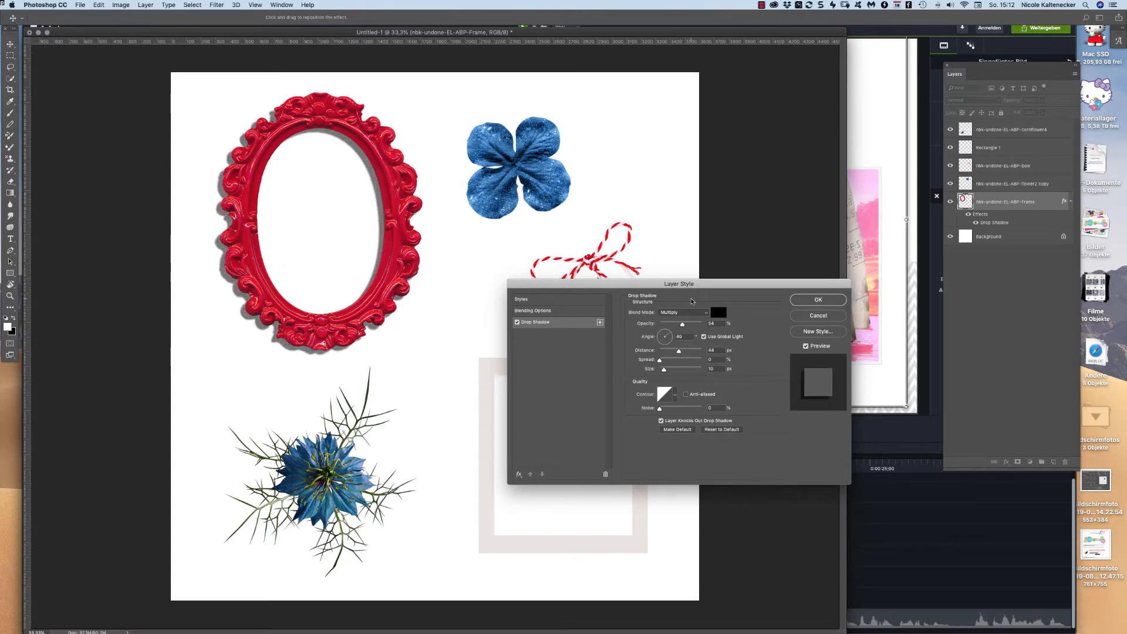
left_click(803, 300)
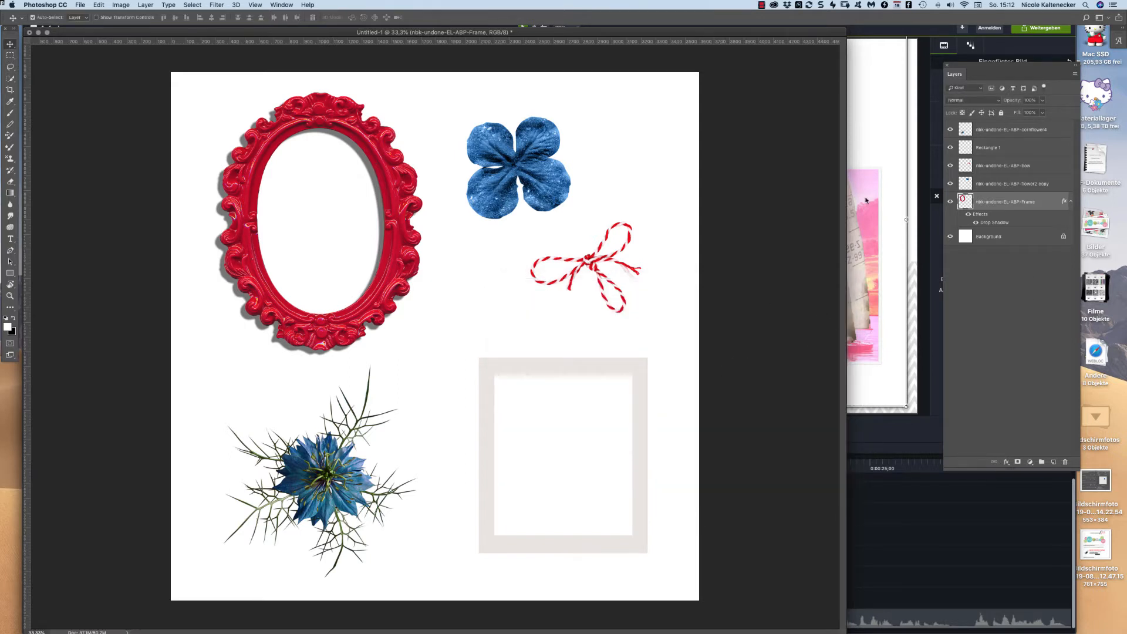
Convert the red frame's drop shadow into its own layer and check it with the element layers above temporarily hidden.
right_click(1071, 203)
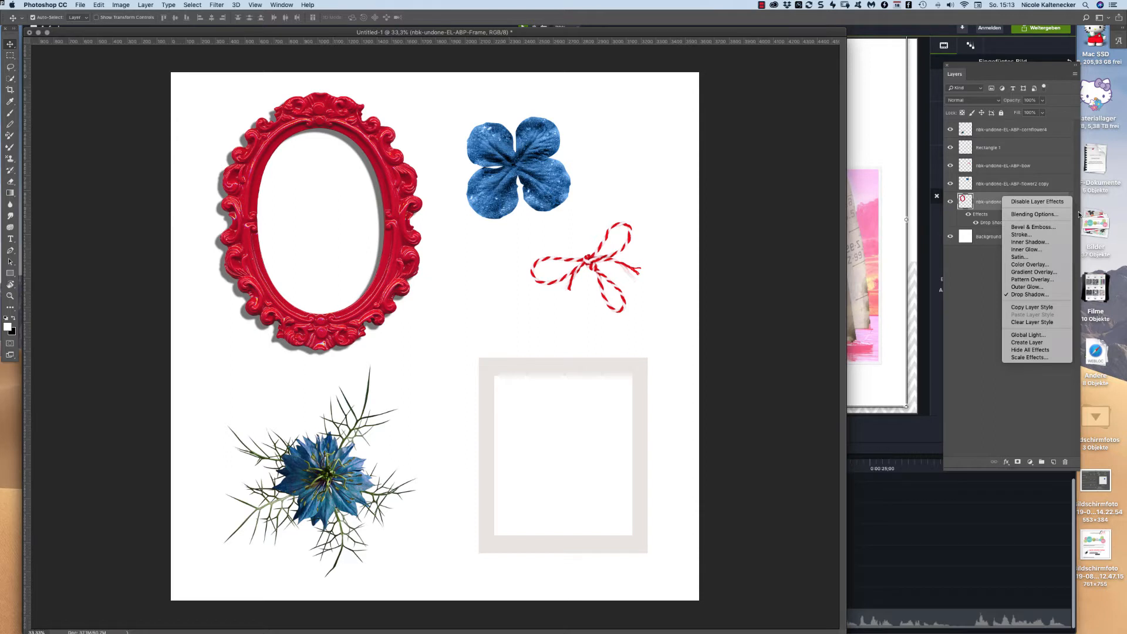
left_click(1084, 154)
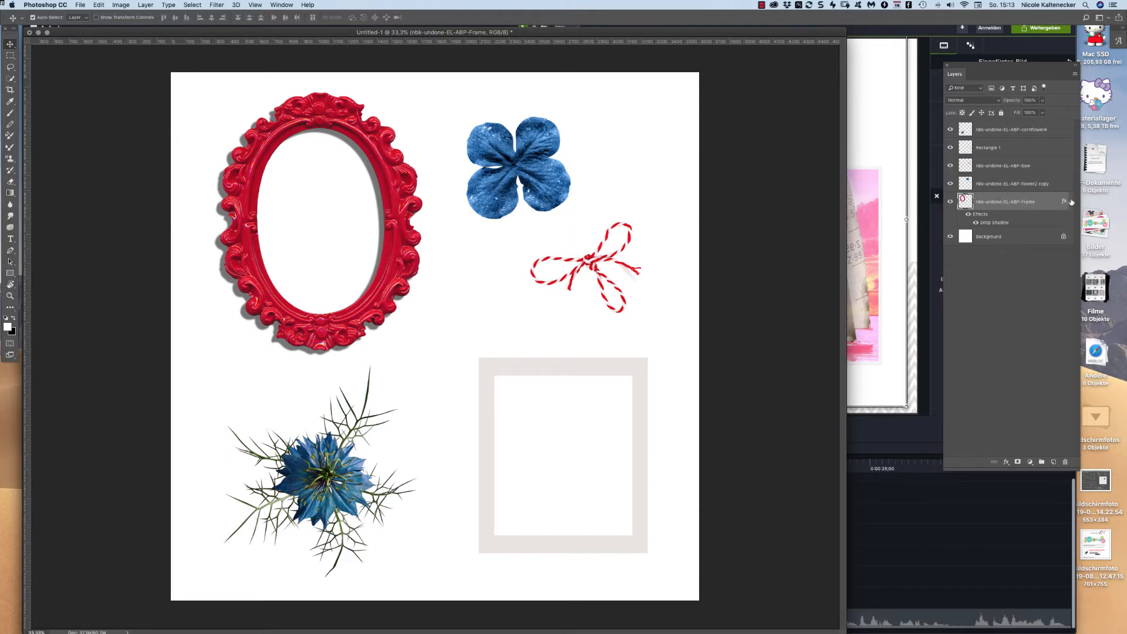
right_click(1072, 201)
left_click(1073, 205)
right_click(1072, 205)
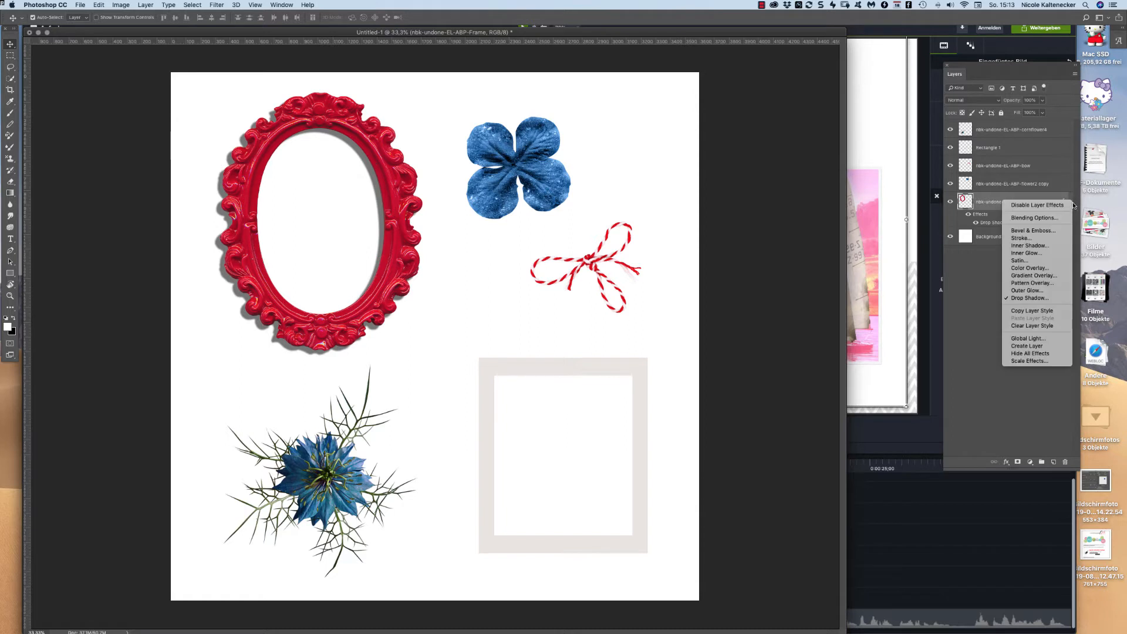
left_click(1042, 347)
left_click(999, 227)
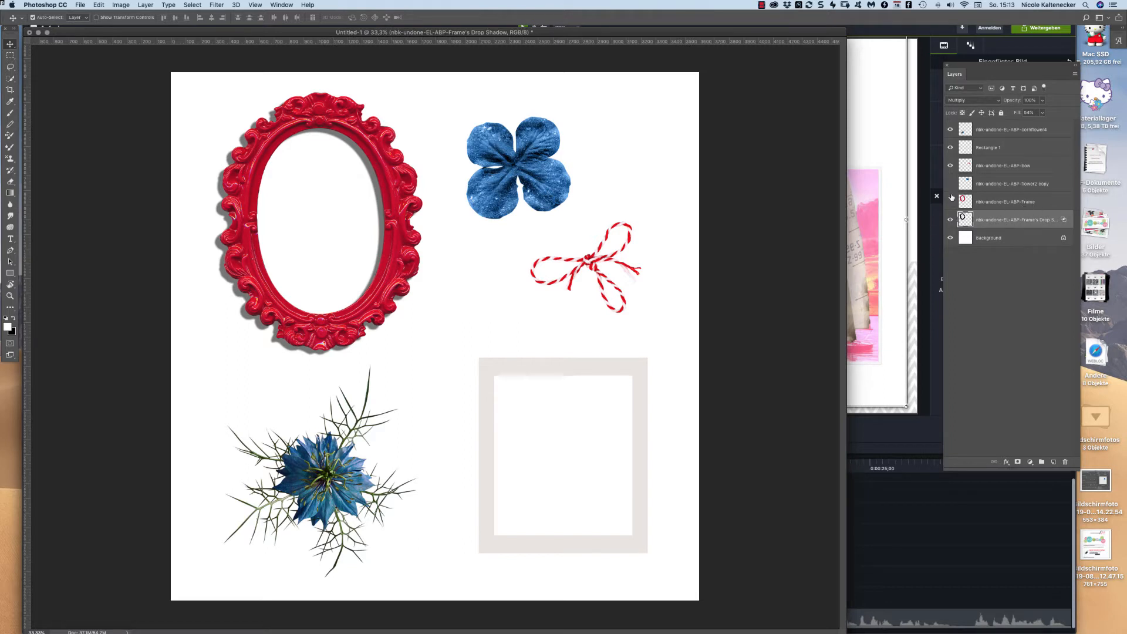
left_click_drag(950, 202, 950, 129)
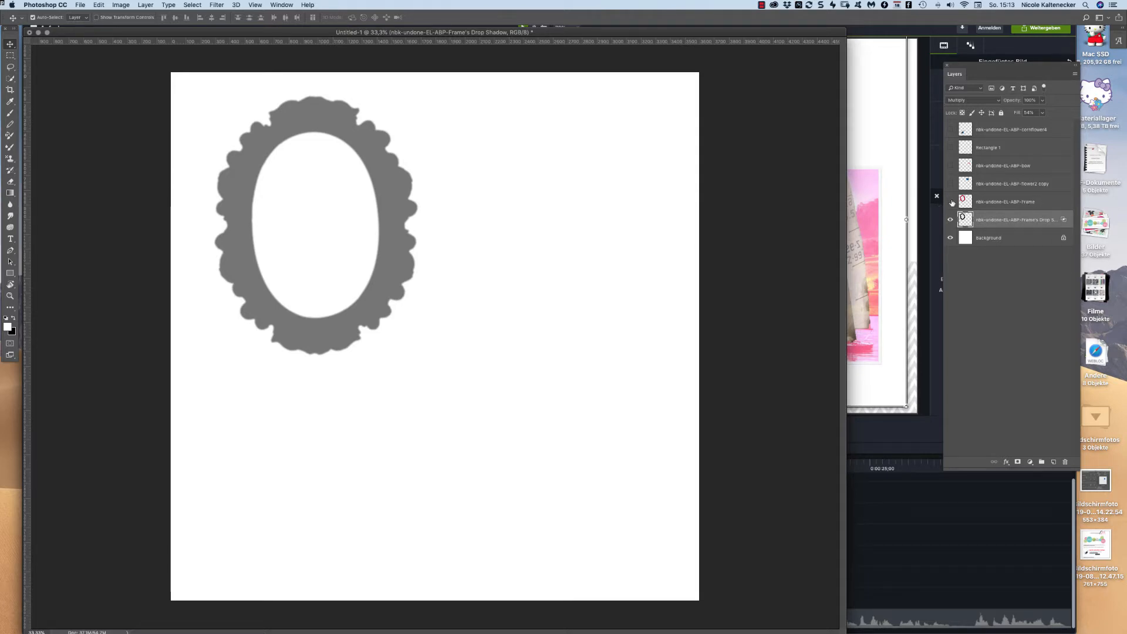
left_click_drag(952, 205, 949, 126)
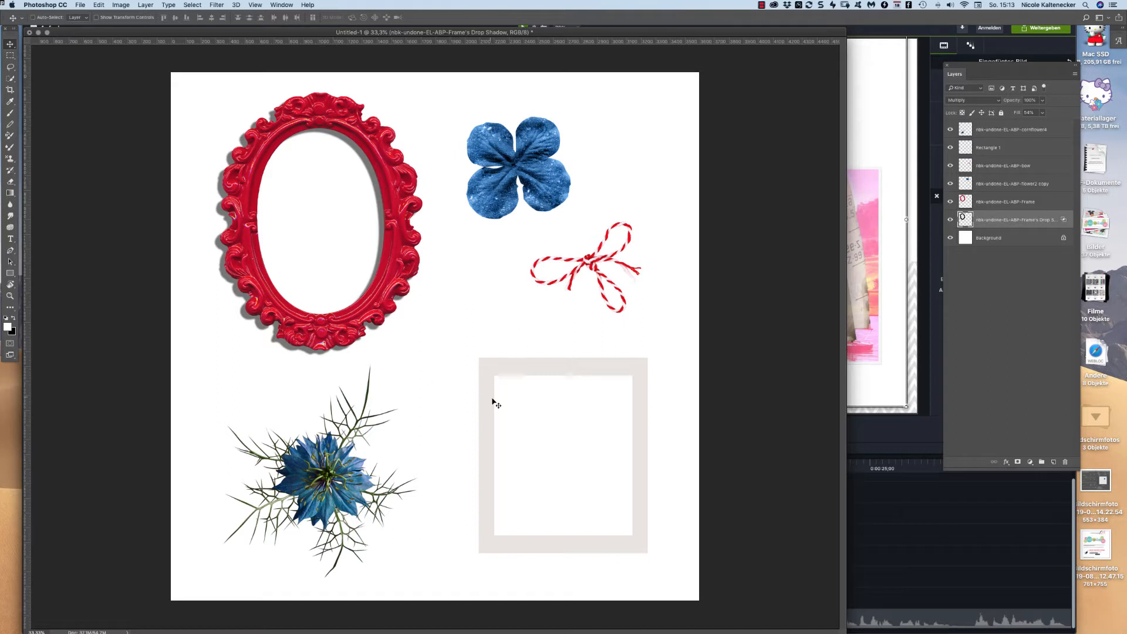
Warp the red frame's separate shadow layer, bending its sides, upper and lower areas so the shadow's offset varies around the frame.
key("super")
key("super+t")
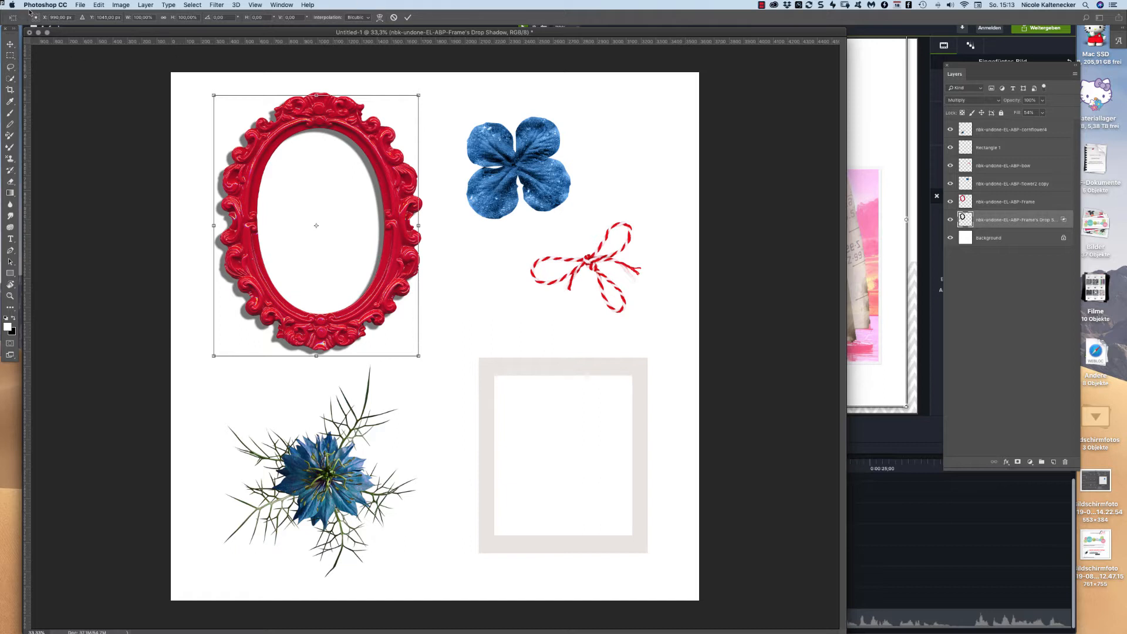
left_click(378, 18)
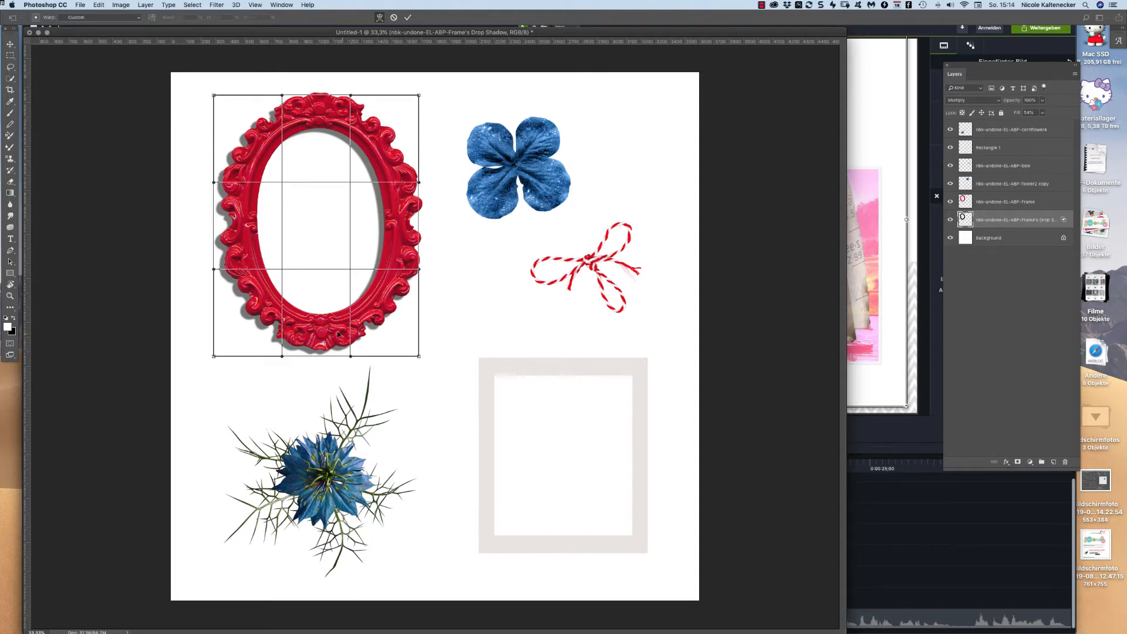
left_click_drag(345, 307, 345, 309)
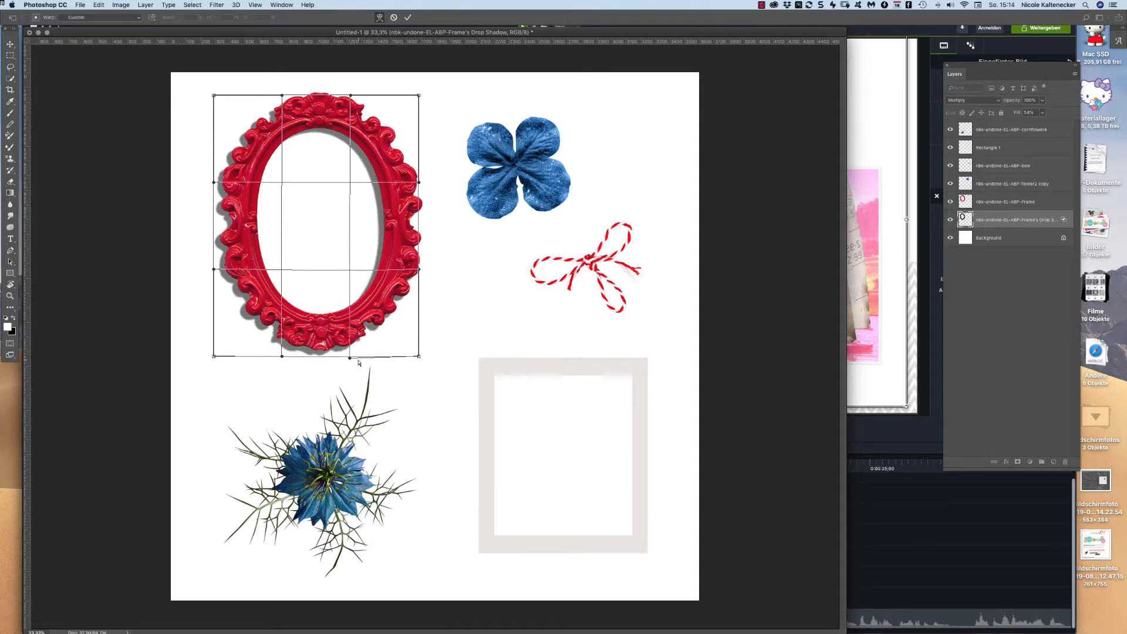
mouse_move(350, 358)
left_mouse_down()
mouse_move(353, 371)
mouse_move(357, 347)
left_mouse_up()
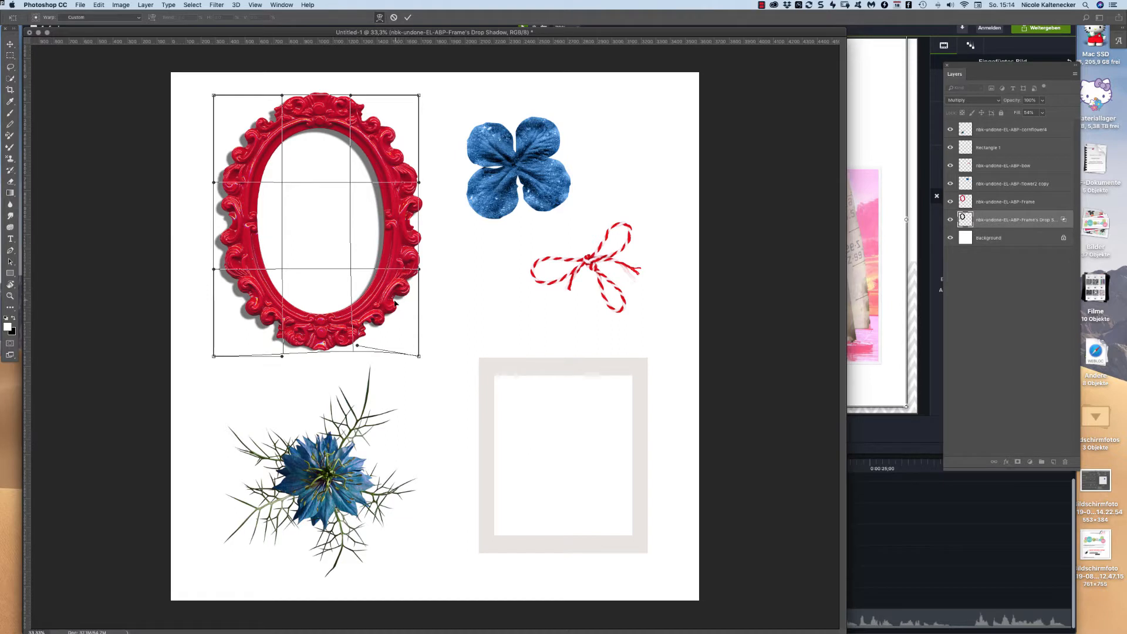
mouse_move(419, 270)
left_mouse_down()
mouse_move(432, 274)
mouse_move(426, 259)
left_mouse_up()
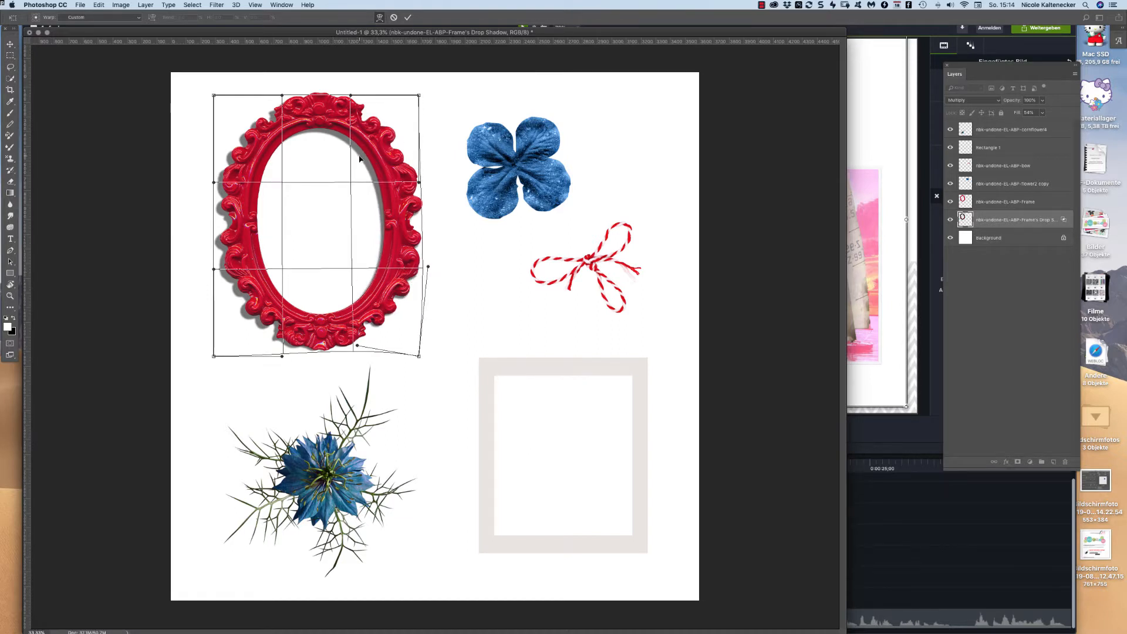
left_click_drag(359, 158, 364, 154)
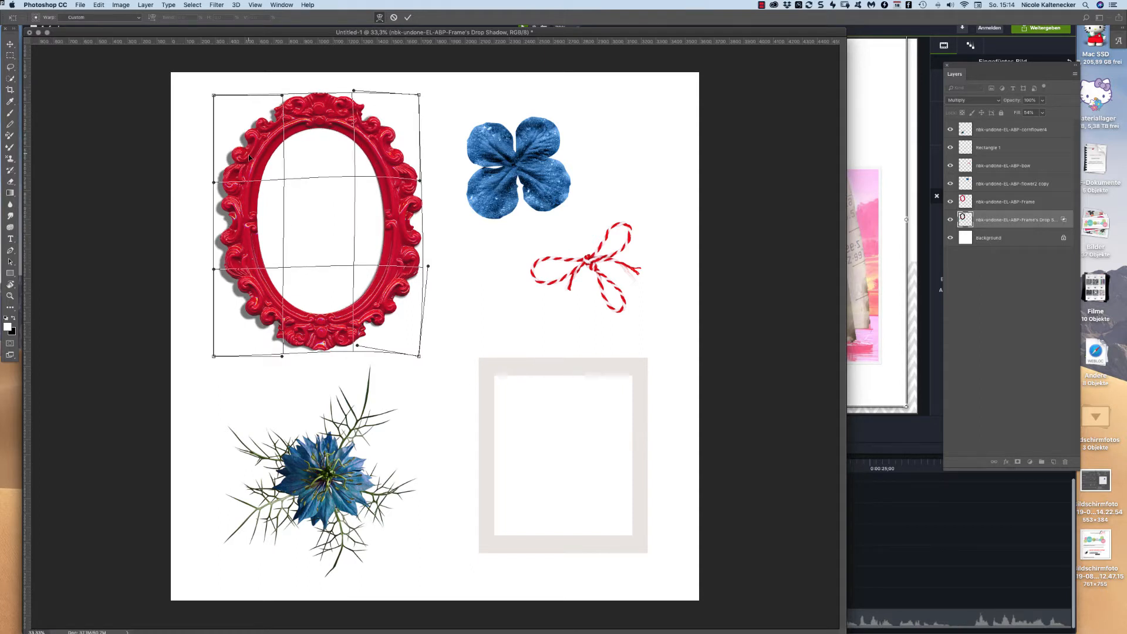
left_click_drag(249, 162, 245, 160)
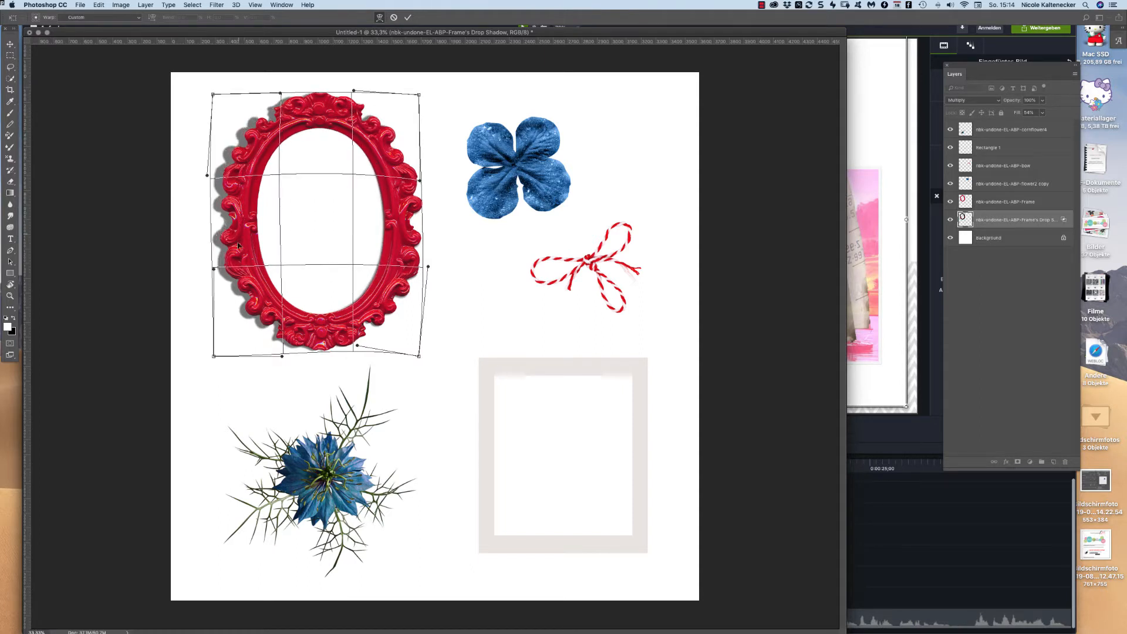
left_click_drag(239, 269, 244, 269)
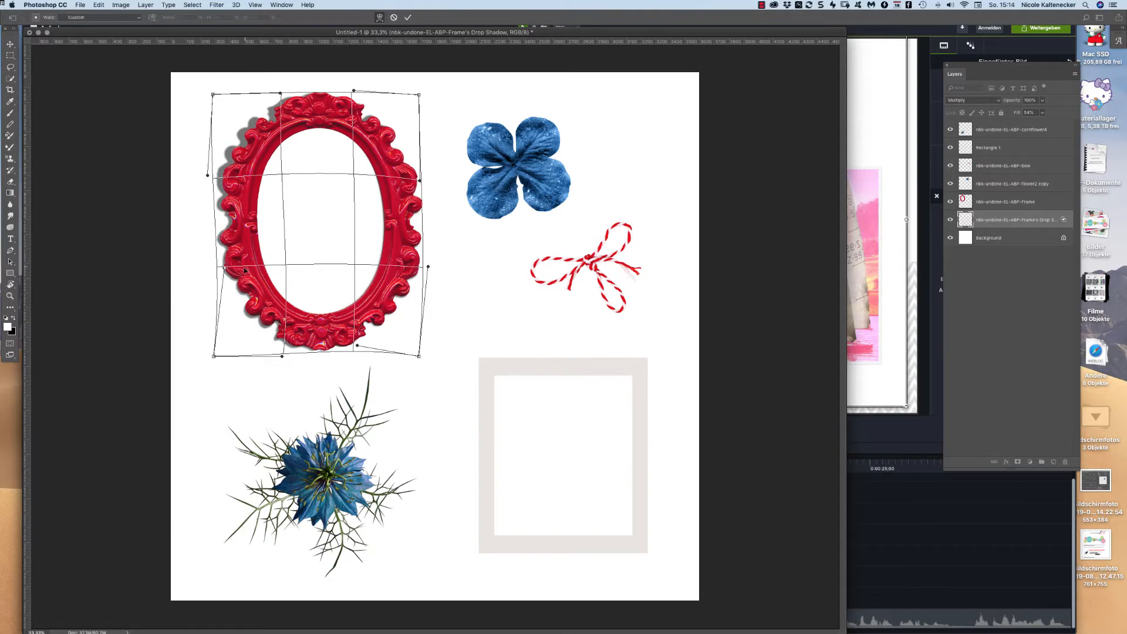
left_click_drag(288, 330, 276, 358)
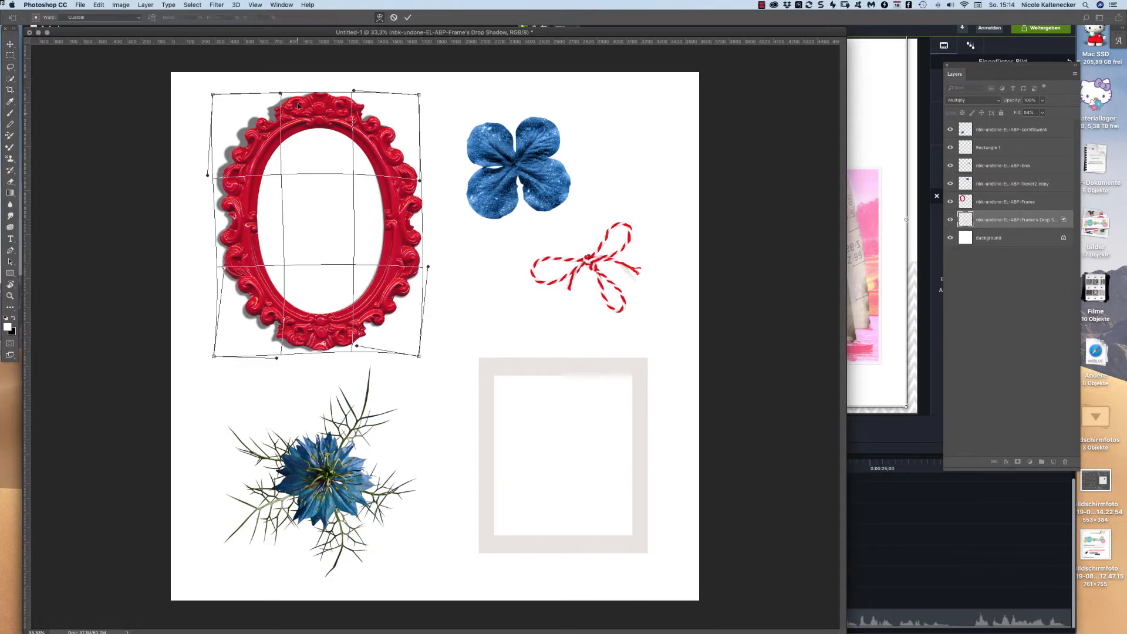
left_click_drag(284, 119, 267, 155)
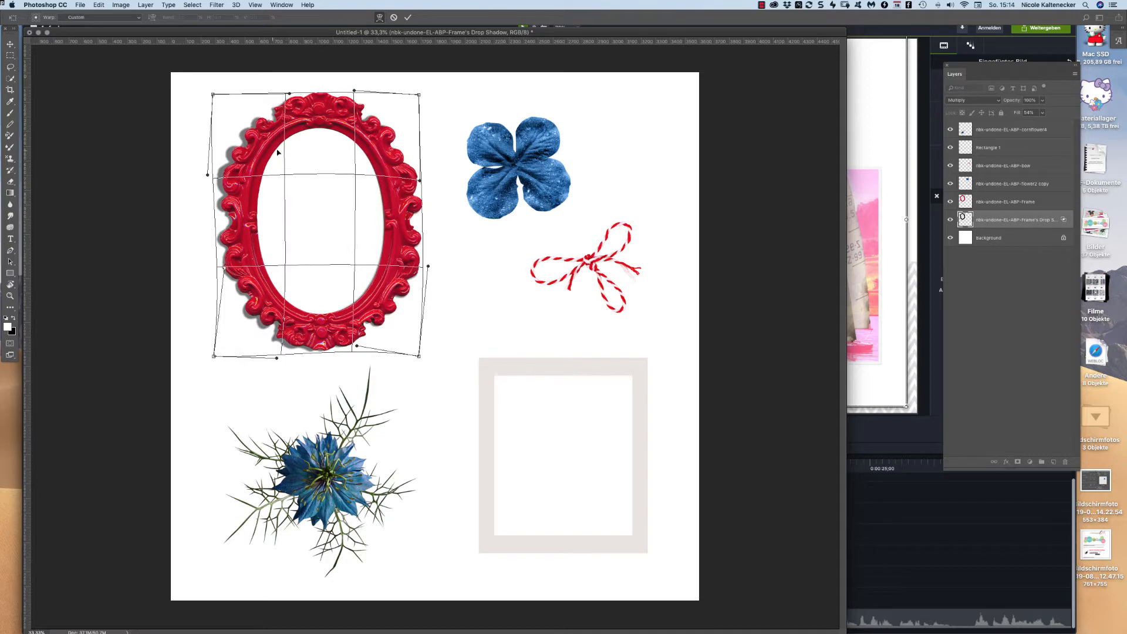
left_click_drag(411, 258, 412, 258)
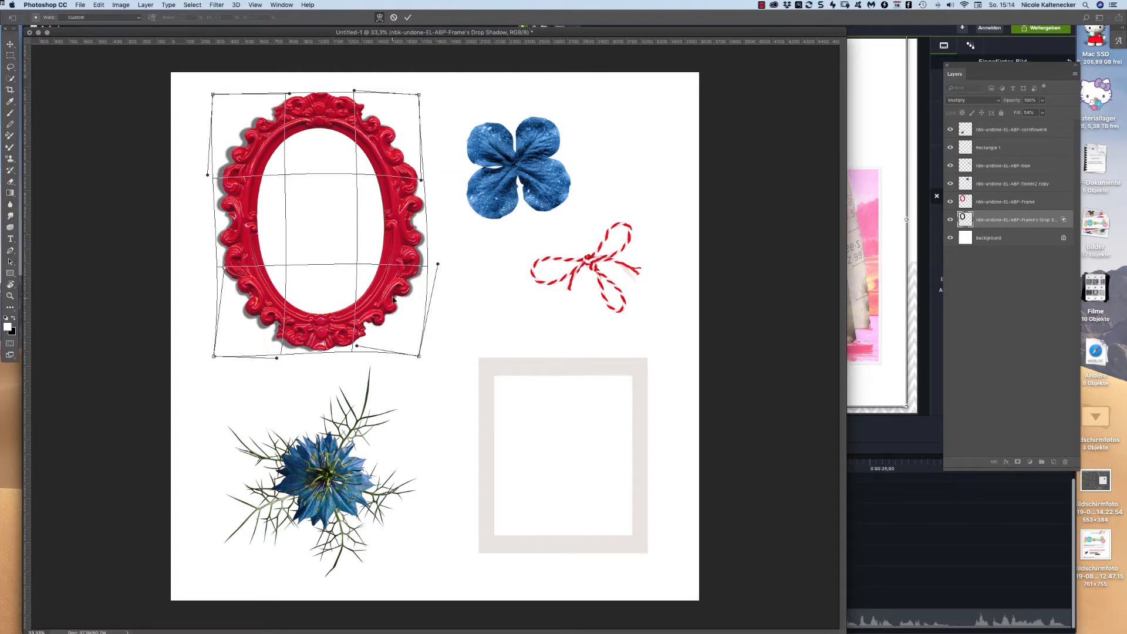
left_click(407, 17)
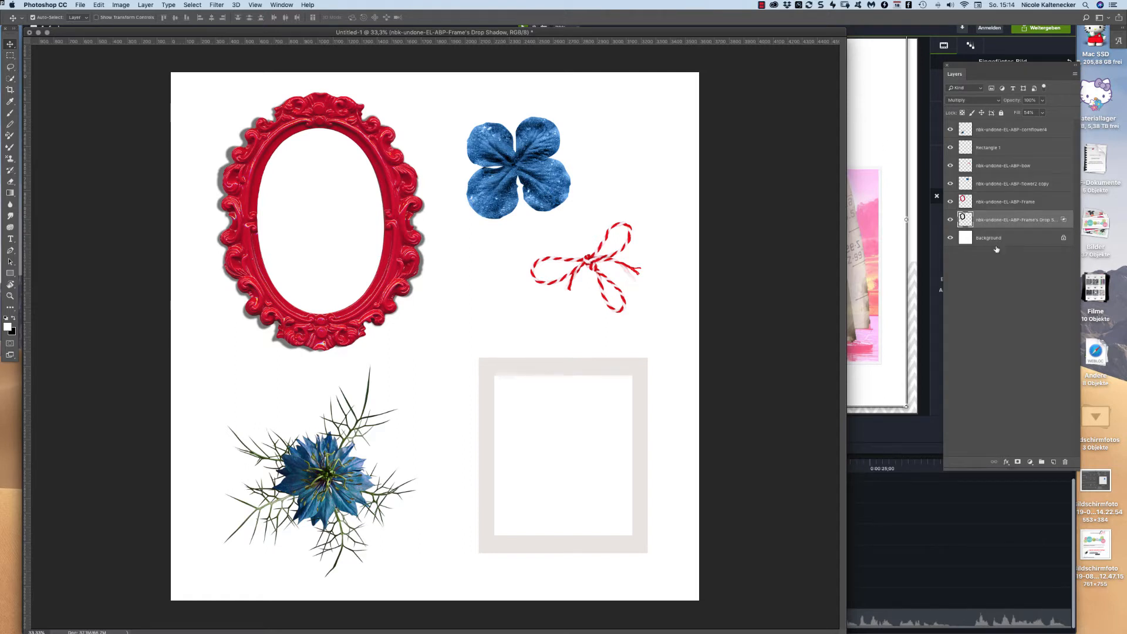
Apply a Surface Blur to the red frame's shadow layer with a radius of about 32 pixels and a threshold of 183 levels.
left_click(222, 4)
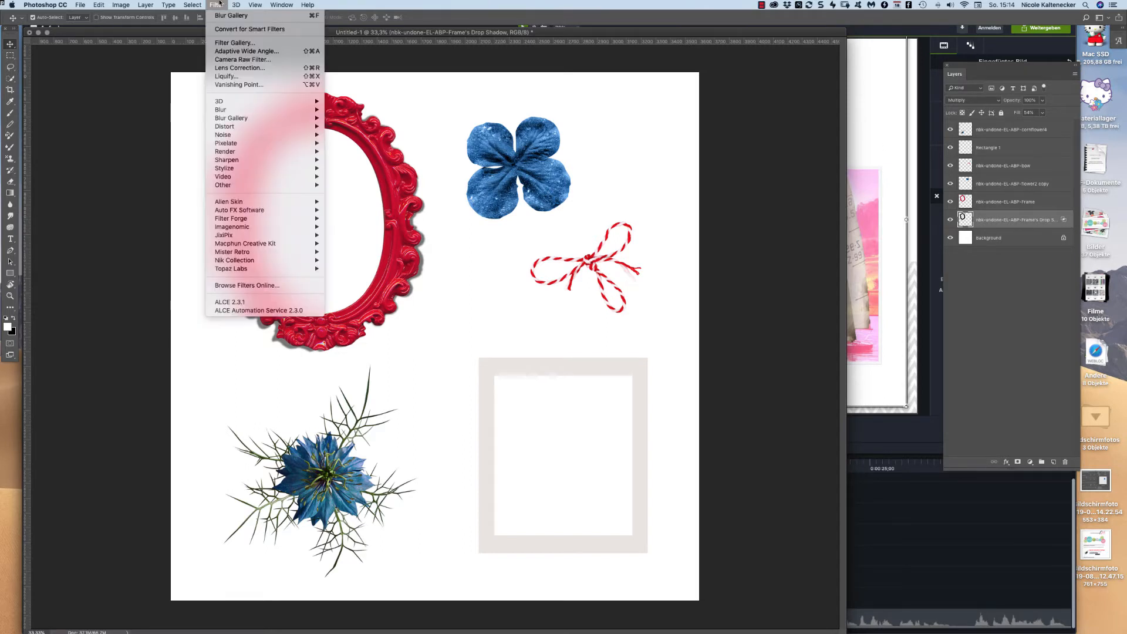
mouse_move(281, 108)
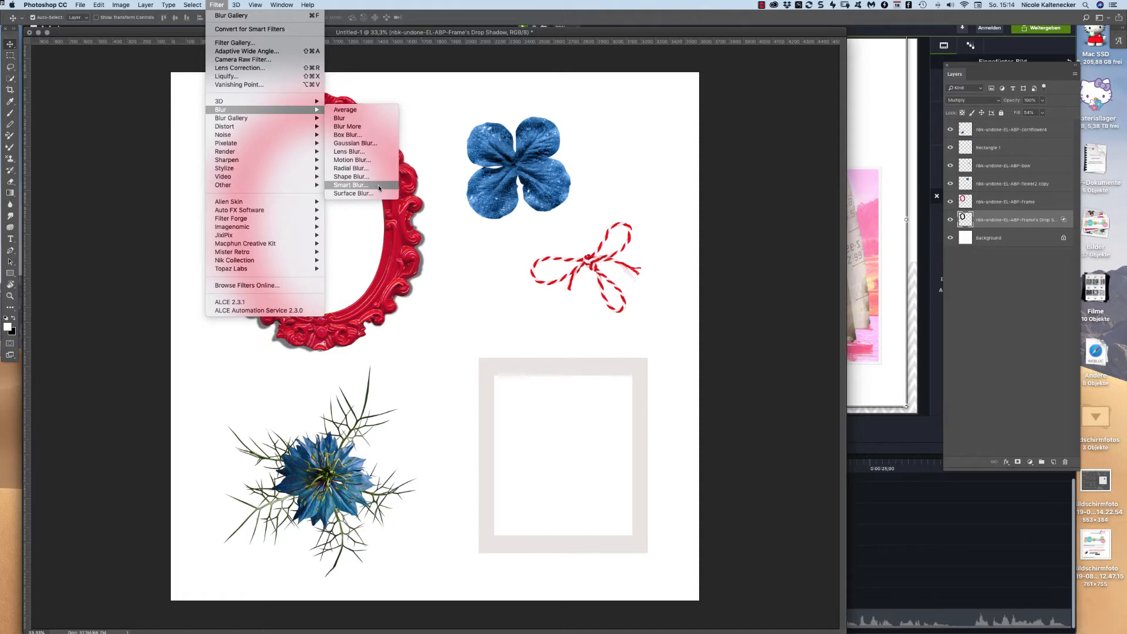
left_click(335, 145)
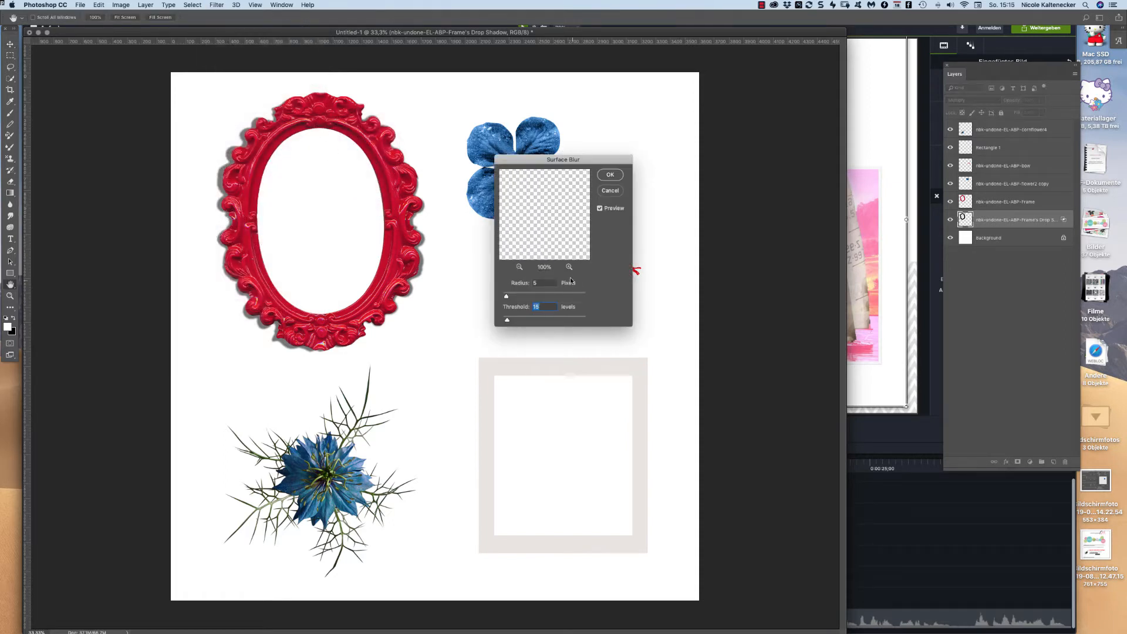
left_click(519, 267)
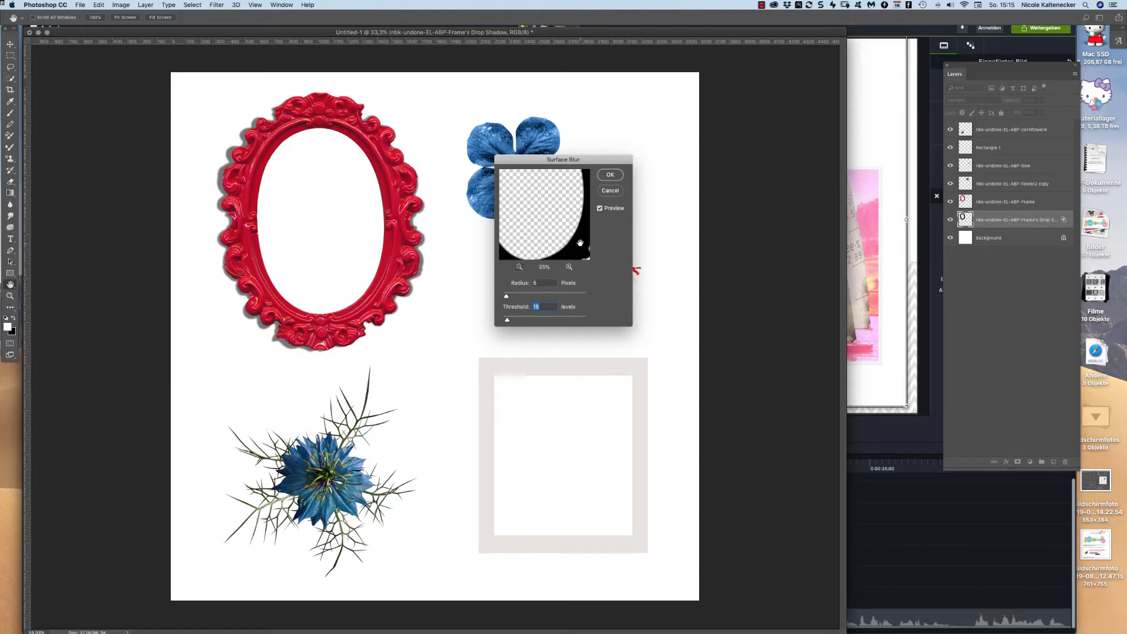
left_click_drag(579, 242, 540, 191)
left_click_drag(508, 295, 508, 321)
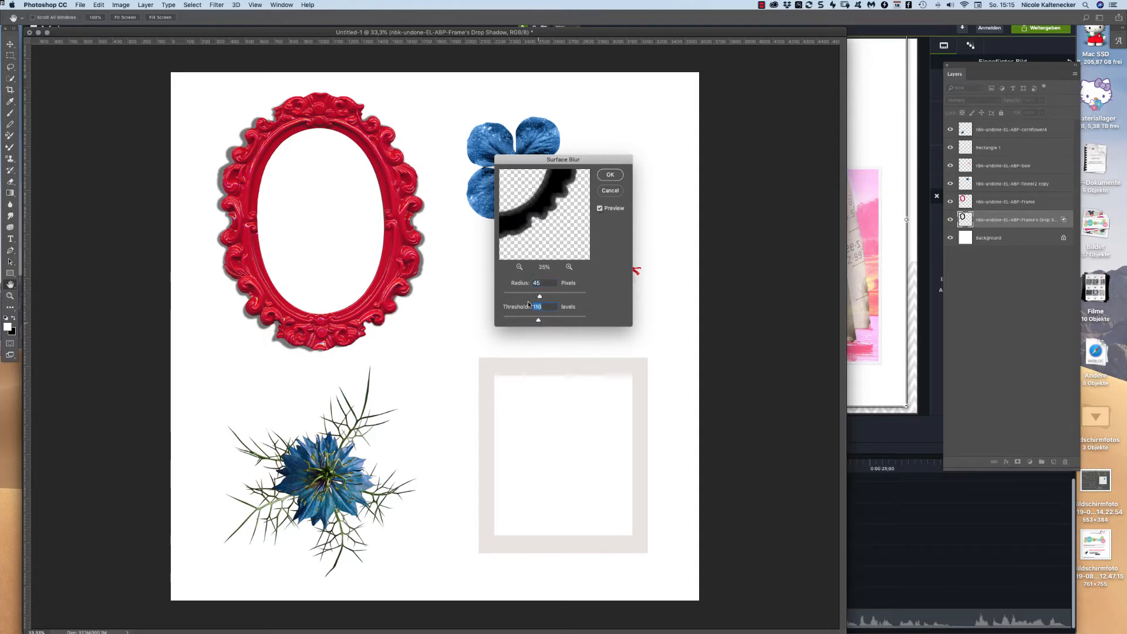
left_click_drag(539, 296, 538, 296)
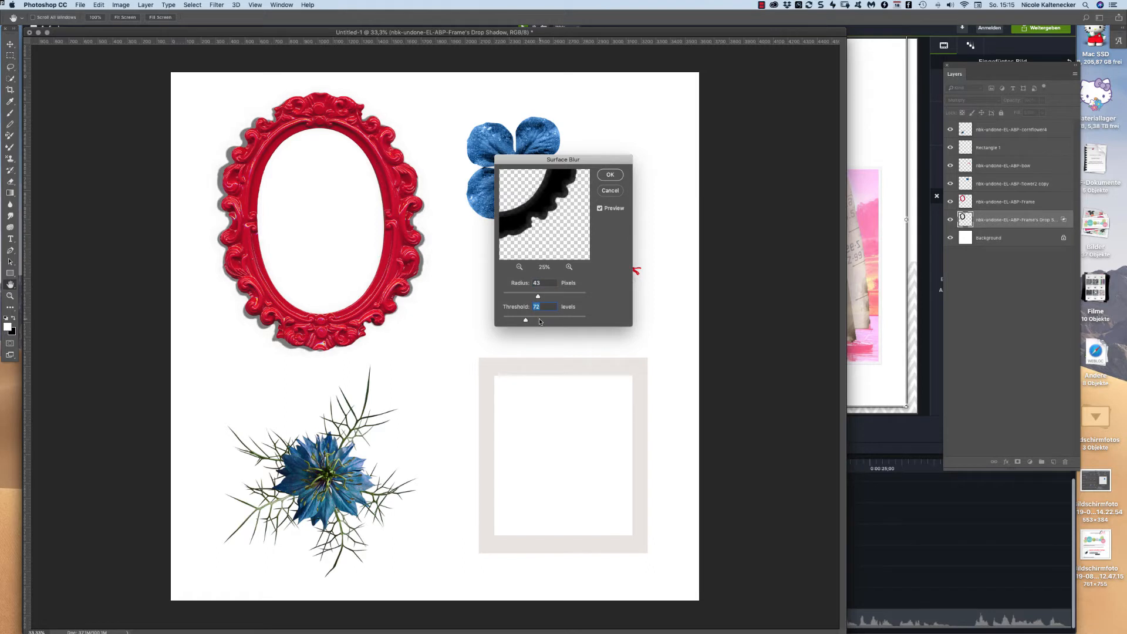
left_click_drag(525, 319, 541, 320)
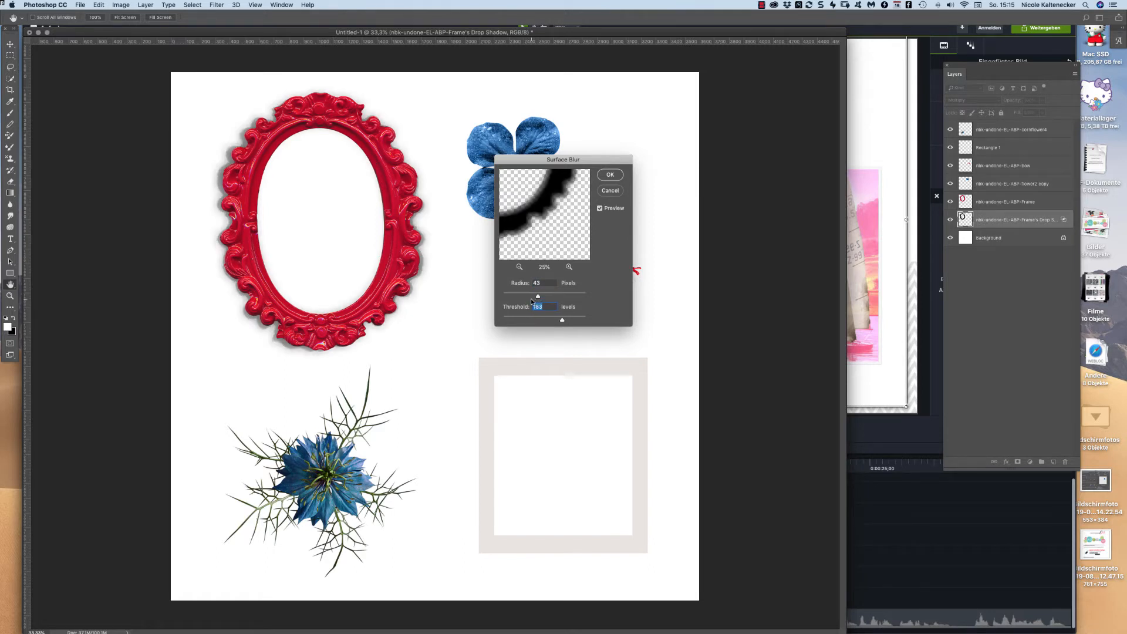
left_click_drag(537, 296, 530, 296)
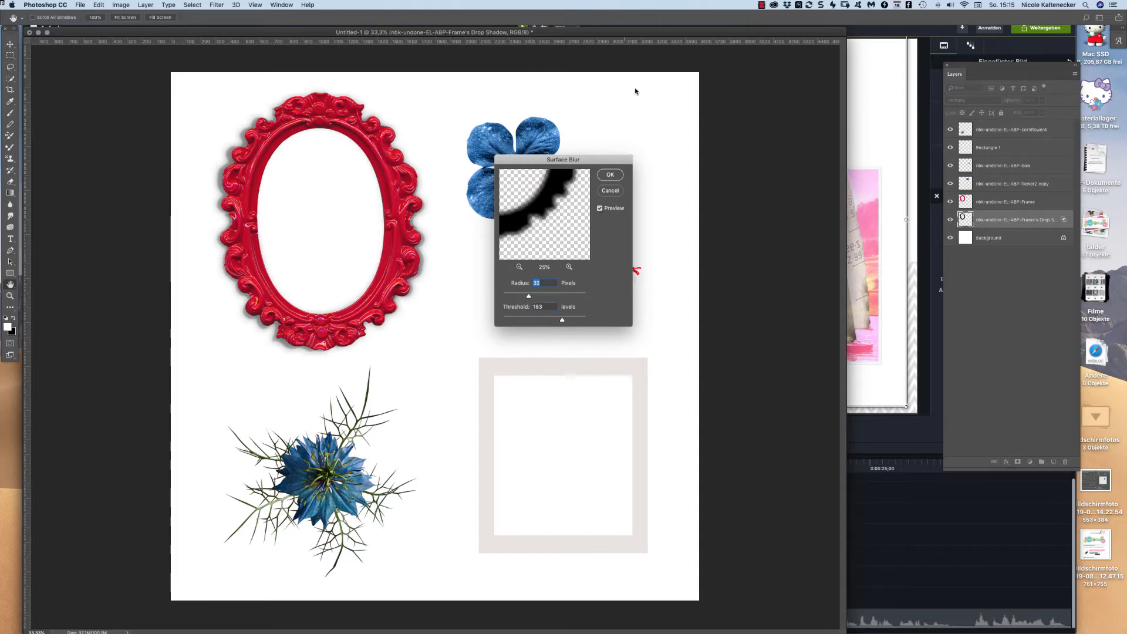
key("Return")
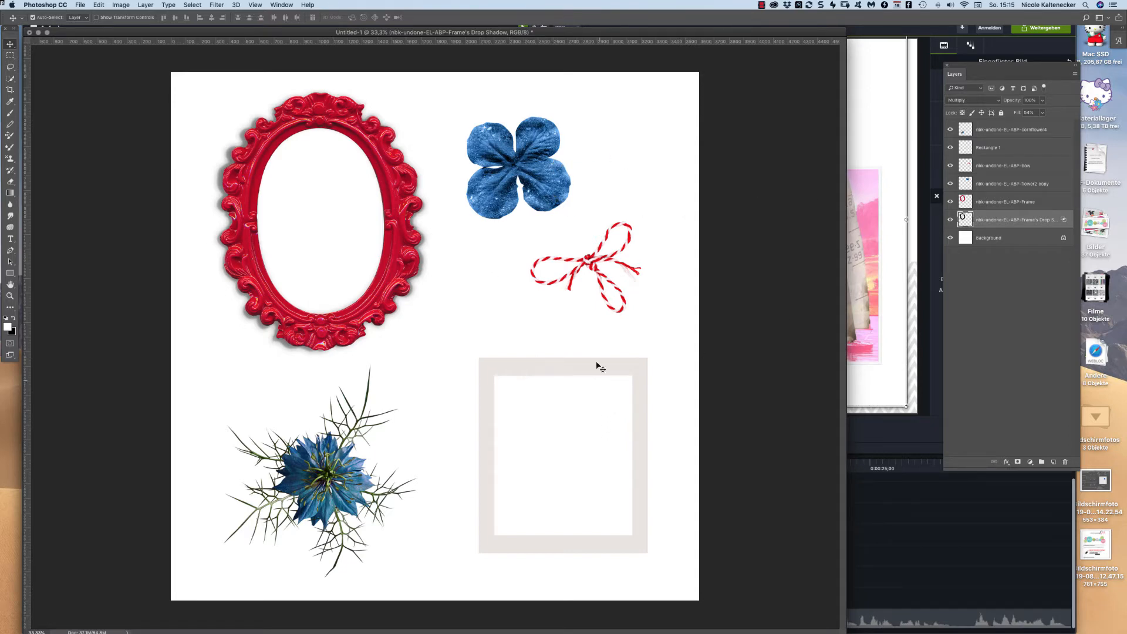
Nudge the blue four-petal flower slightly up and right and add a drop shadow with a larger size and about 81% opacity.
left_click_drag(547, 169, 554, 159)
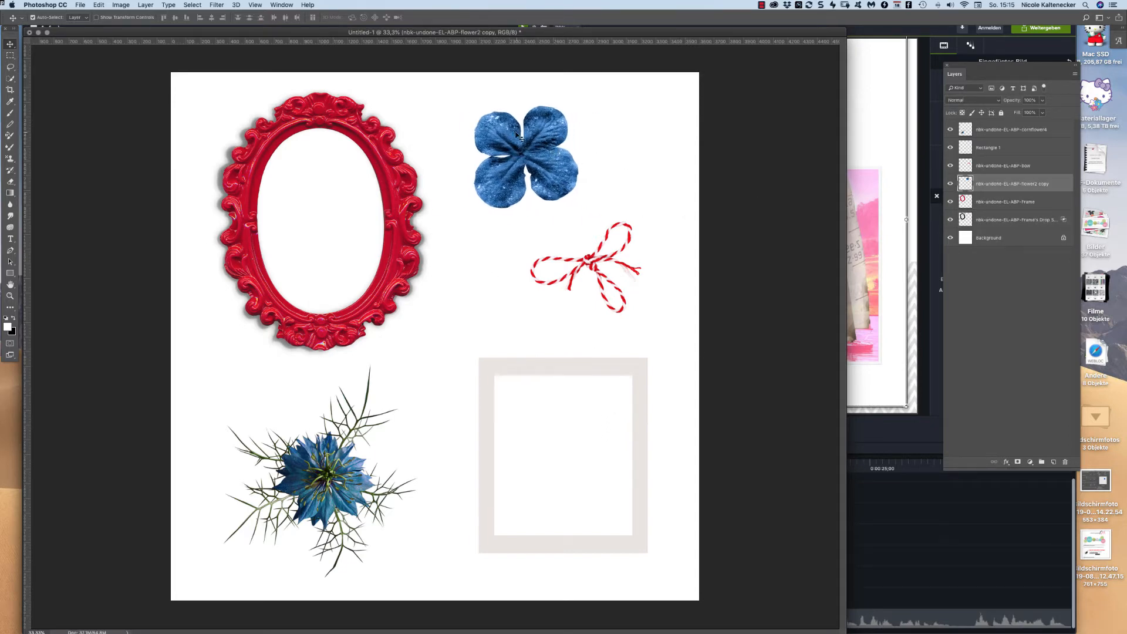
left_click(1006, 462)
left_click(1034, 550)
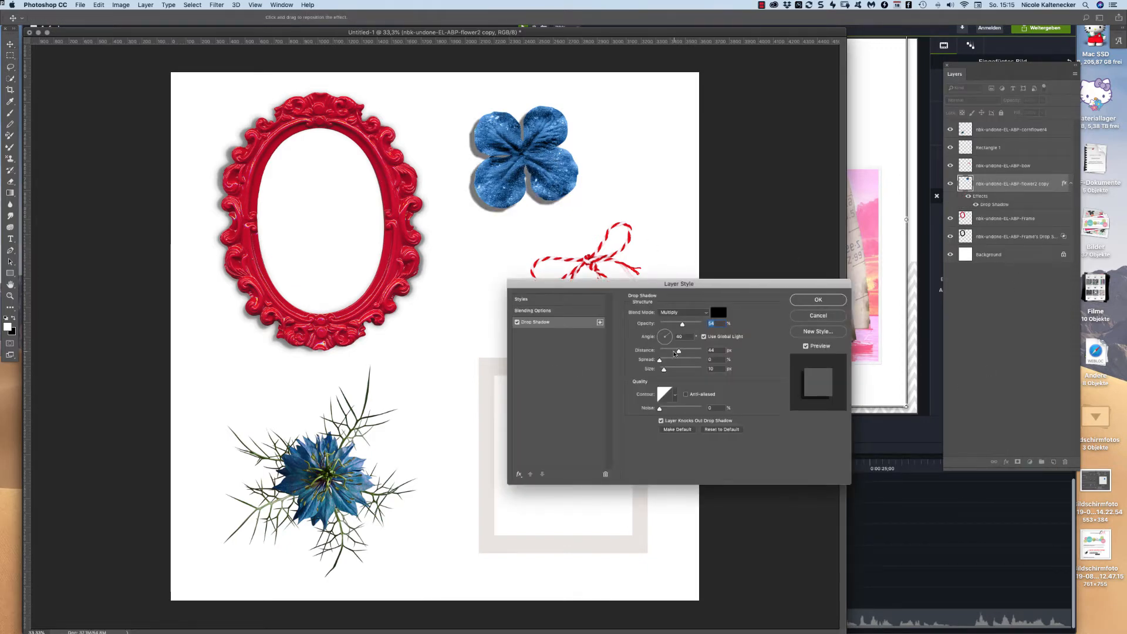
left_click_drag(663, 370, 668, 370)
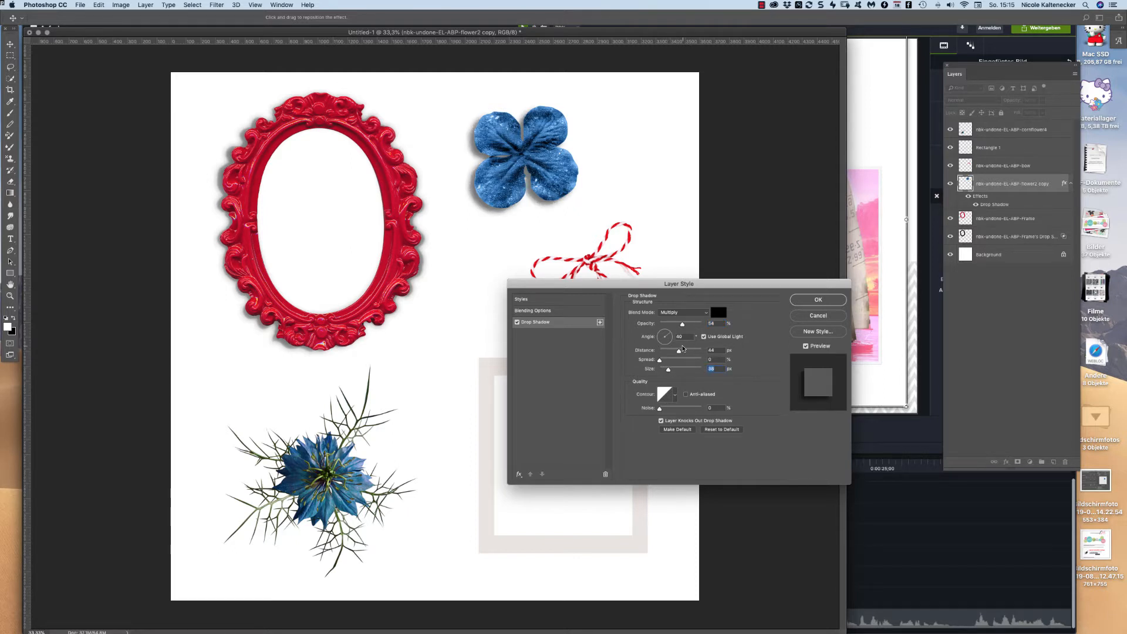
left_click_drag(681, 324, 694, 325)
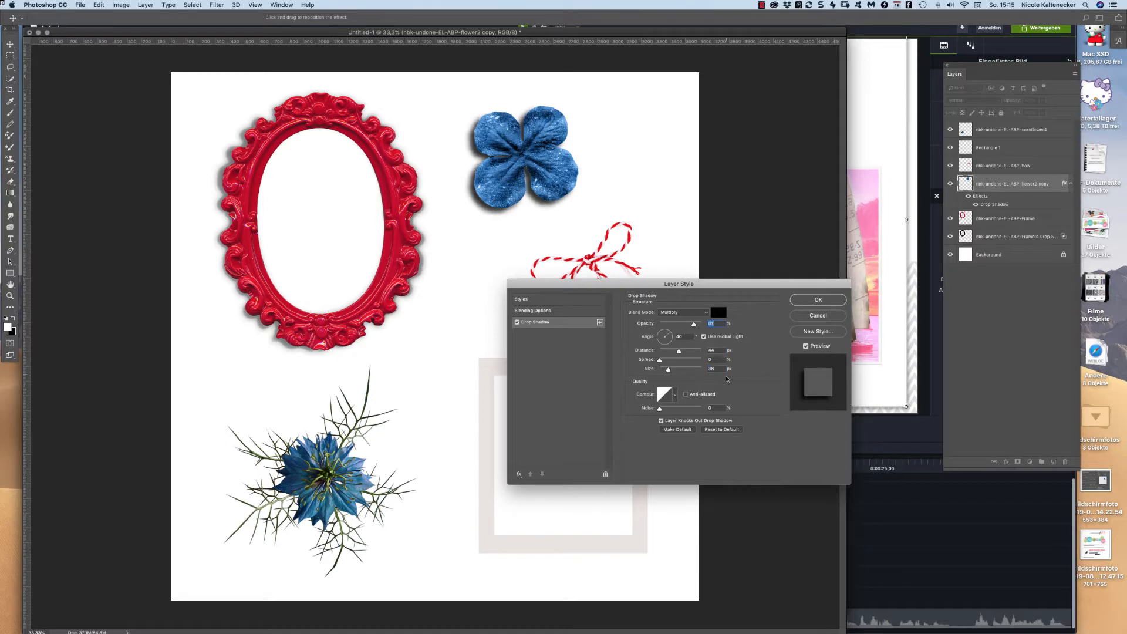
Try out the various contour presets on the flower's drop shadow and return to the linear contour.
left_click(675, 394)
left_click(677, 414)
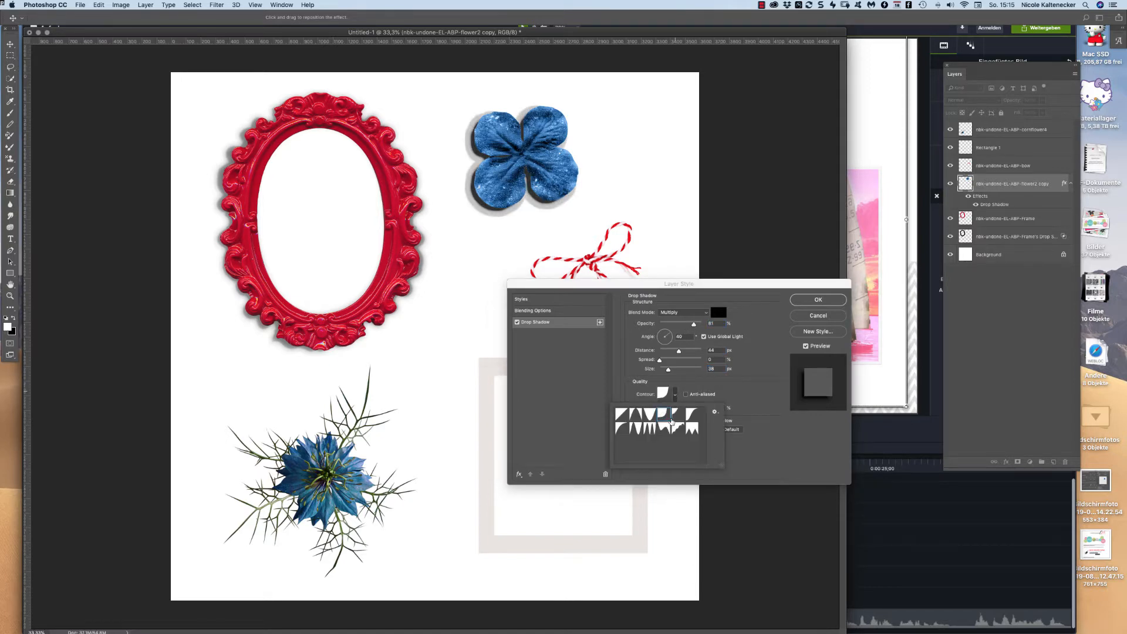
left_click(667, 430)
left_click(651, 429)
left_click(650, 417)
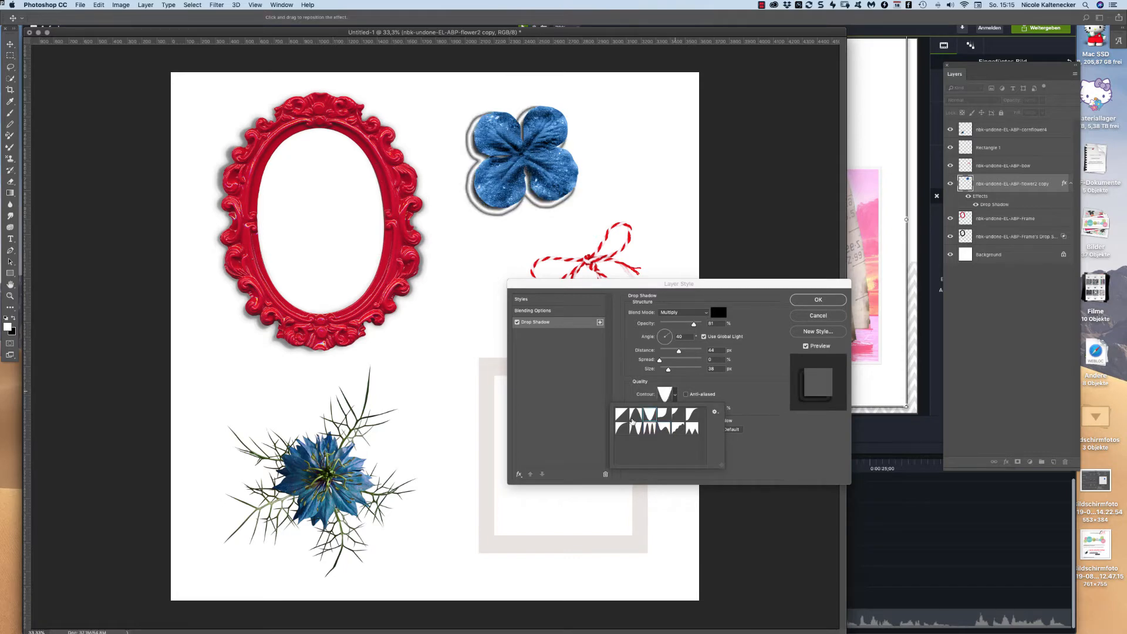
left_click(635, 419)
left_click(622, 416)
left_click(622, 430)
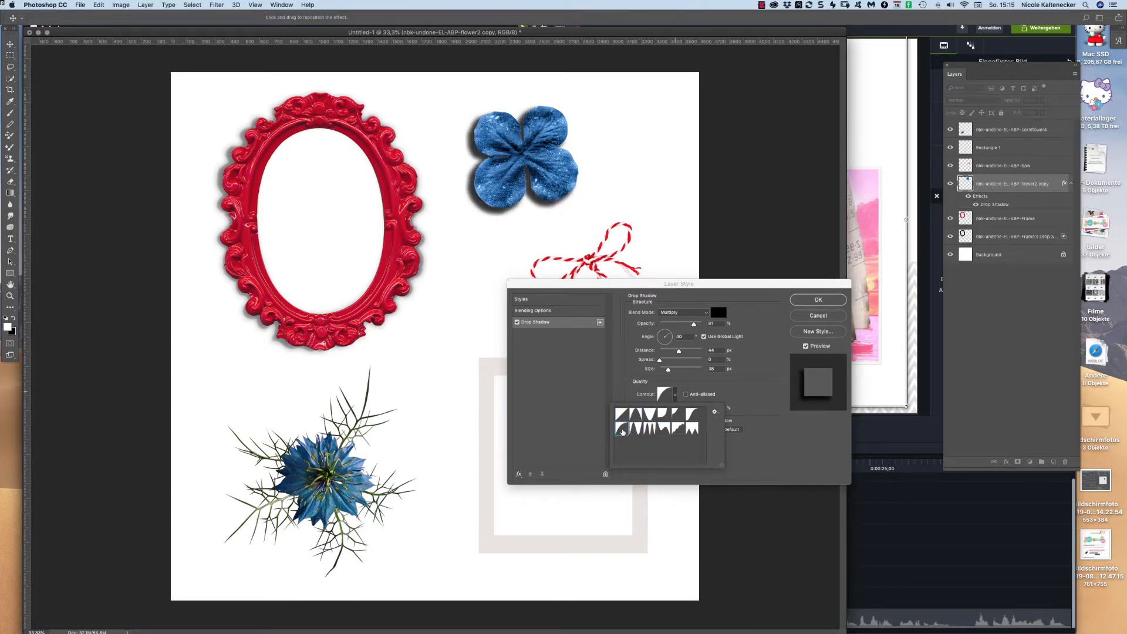
left_click(635, 430)
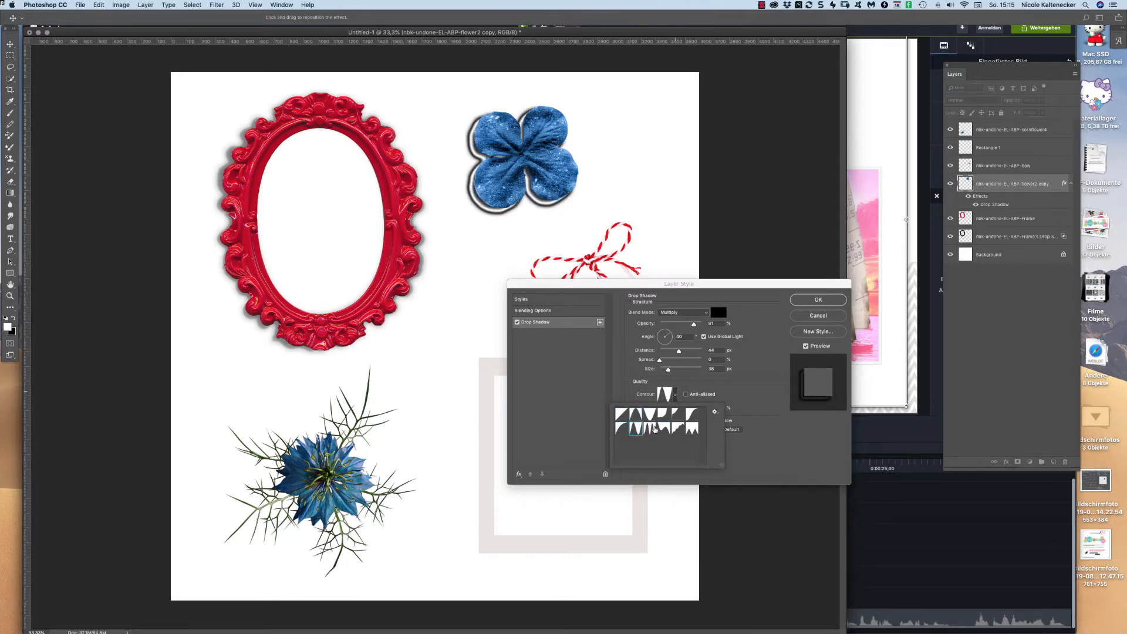
left_click(649, 429)
left_click(665, 430)
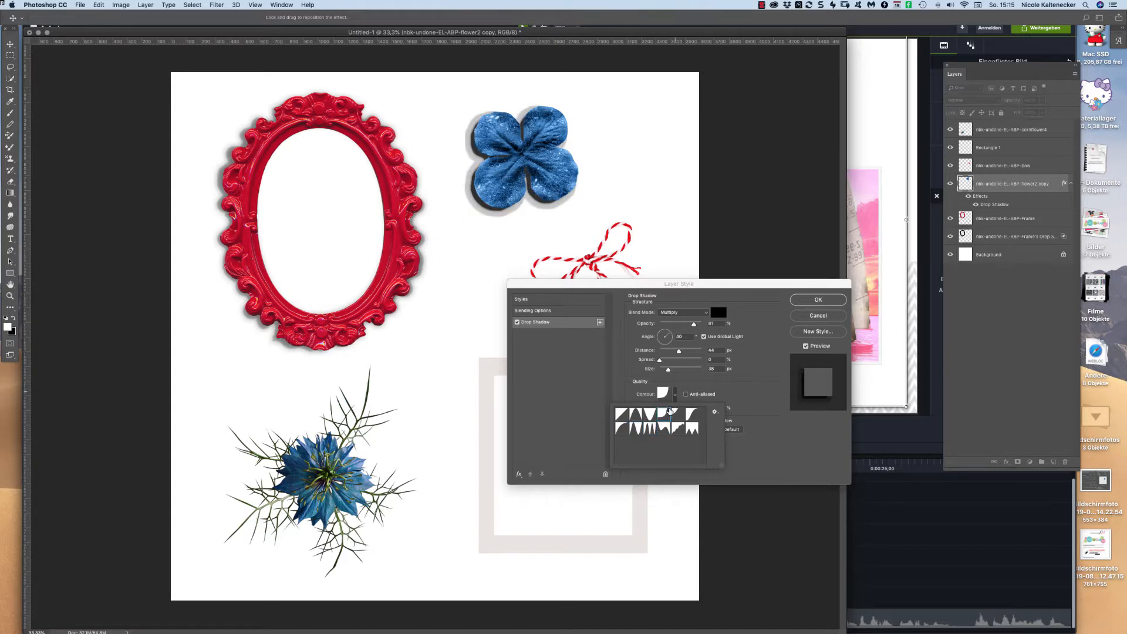
left_click(679, 415)
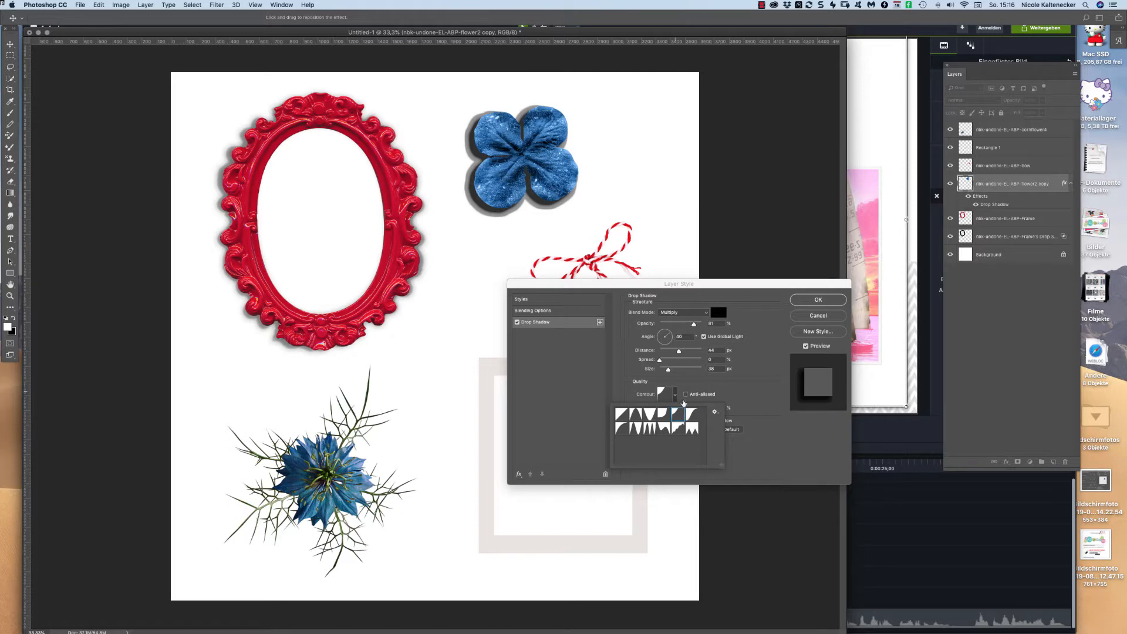
left_click(692, 418)
left_click(693, 431)
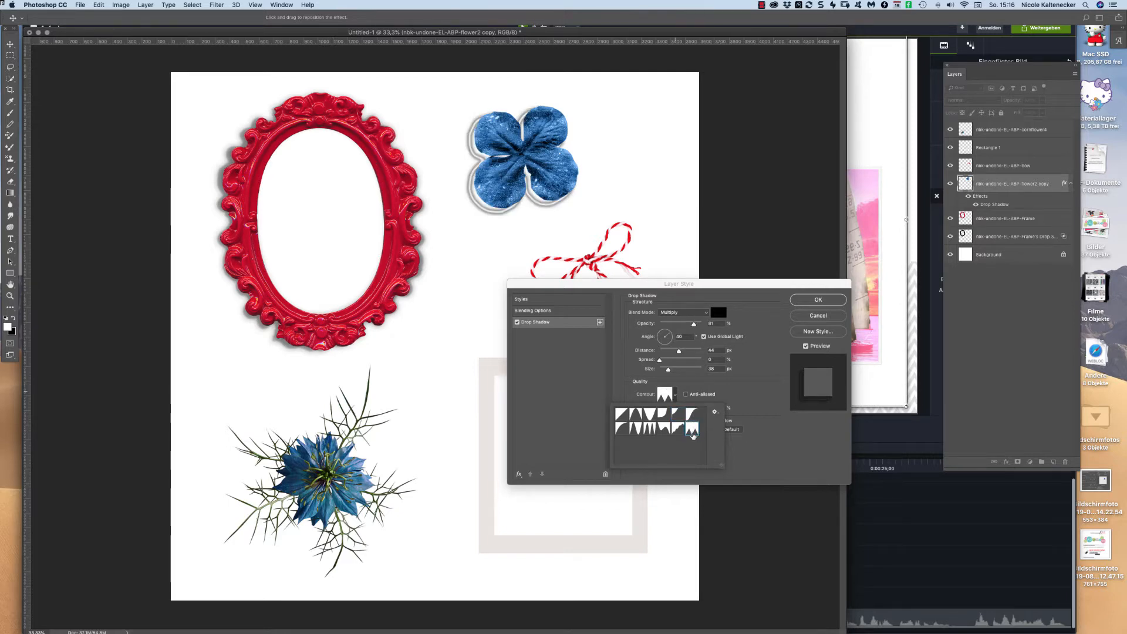
left_click(621, 415)
left_click(741, 394)
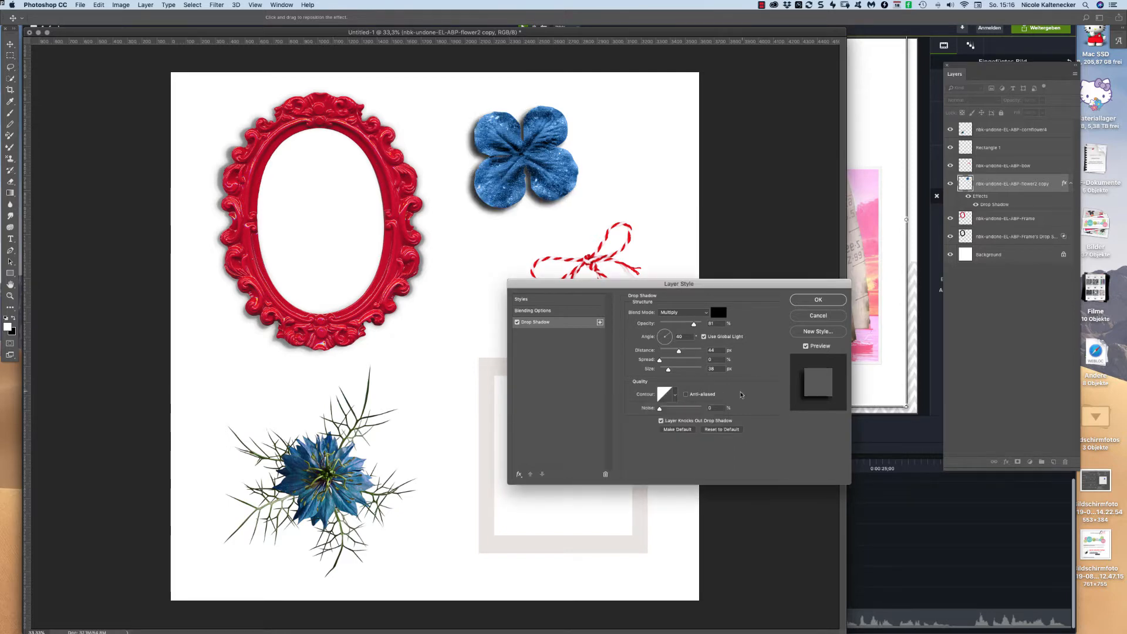
Accept the flower's drop shadow settings, convert the shadow into its own layer and select that layer.
left_click(816, 299)
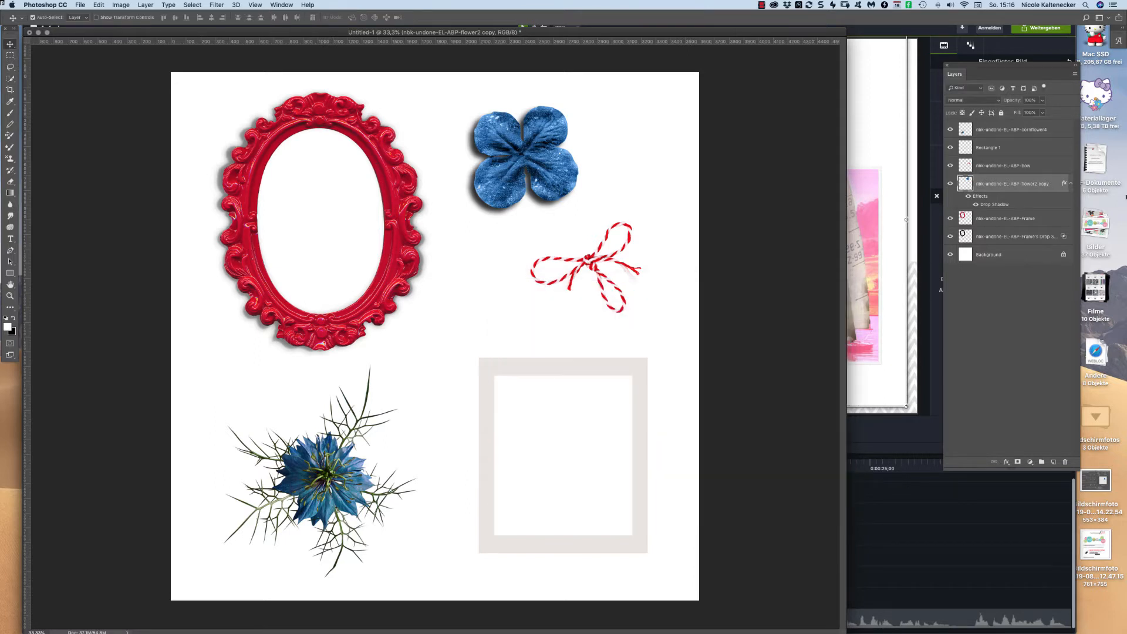
right_click(1072, 186)
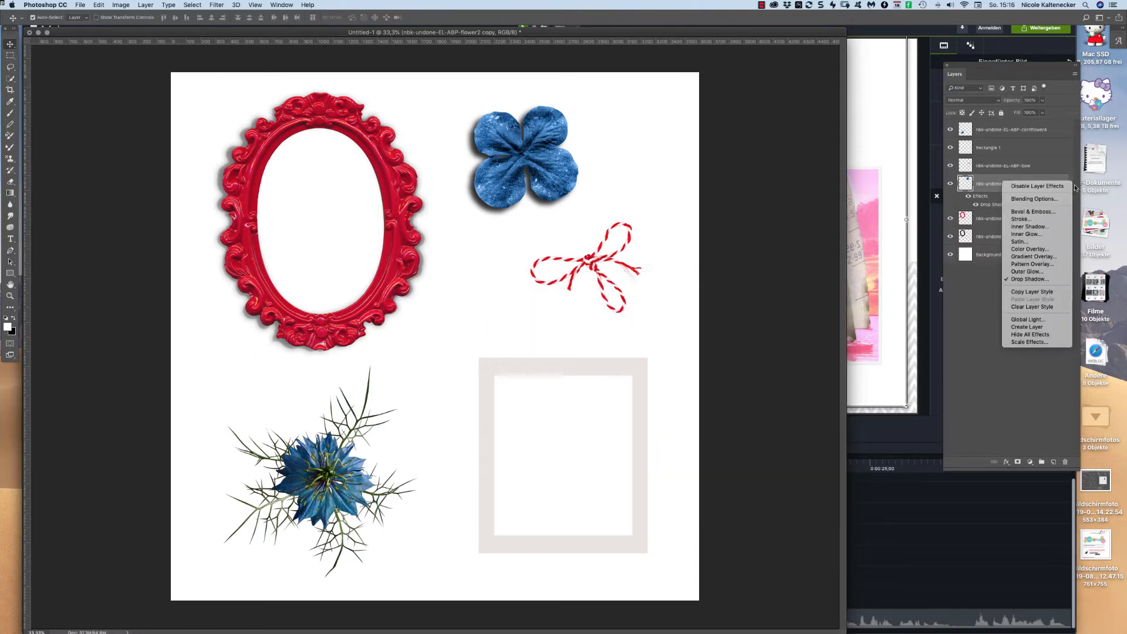
left_click(1050, 327)
left_click(989, 203)
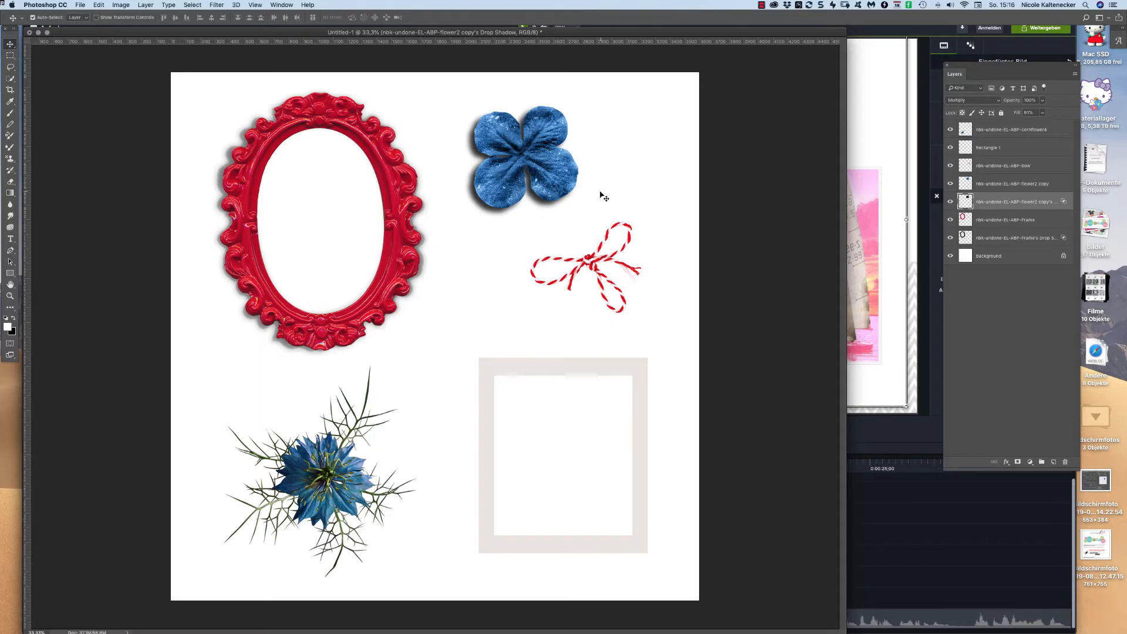
Warp the four-petal flower's separate shadow layer, bending its lower and central areas so the shadow's offset varies.
key("super+t")
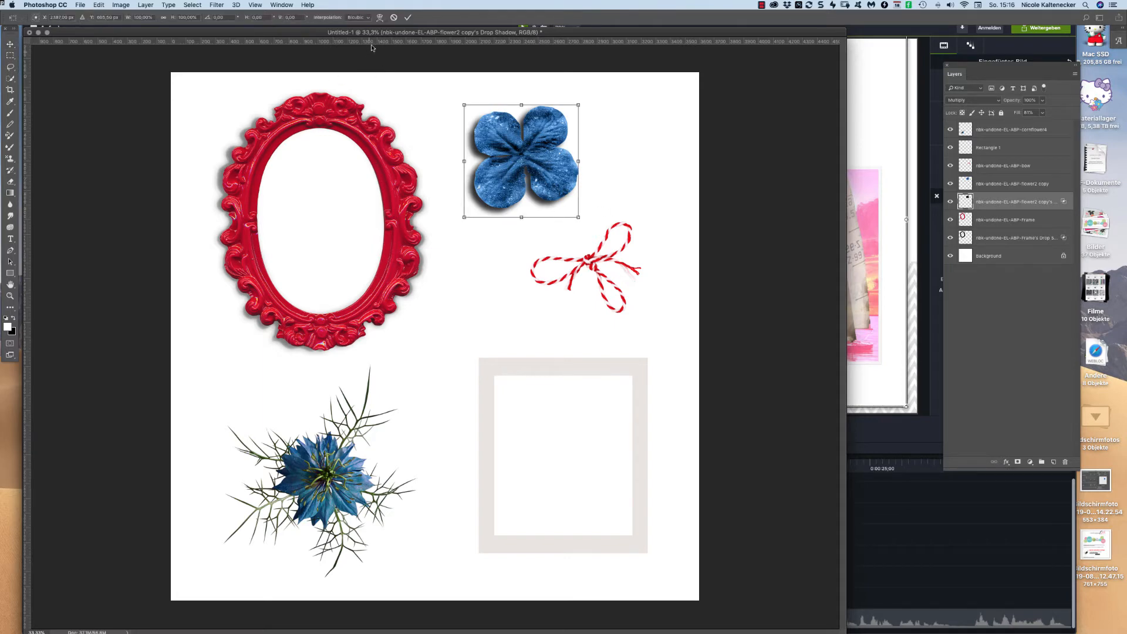
left_click(380, 18)
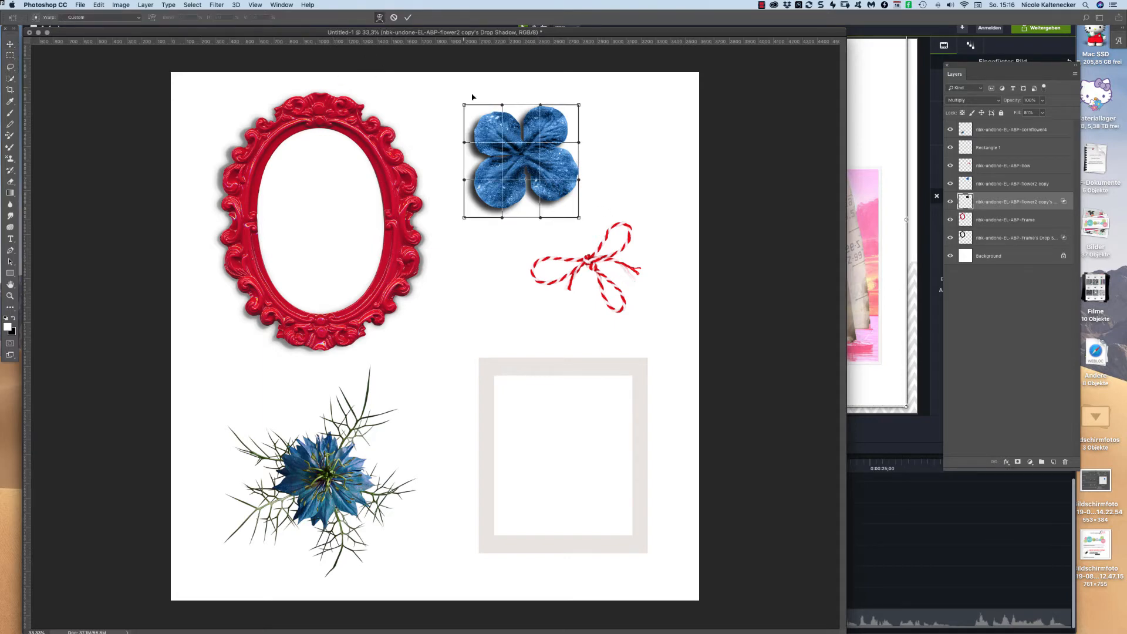
left_click_drag(512, 193, 506, 185)
left_click_drag(510, 144, 514, 176)
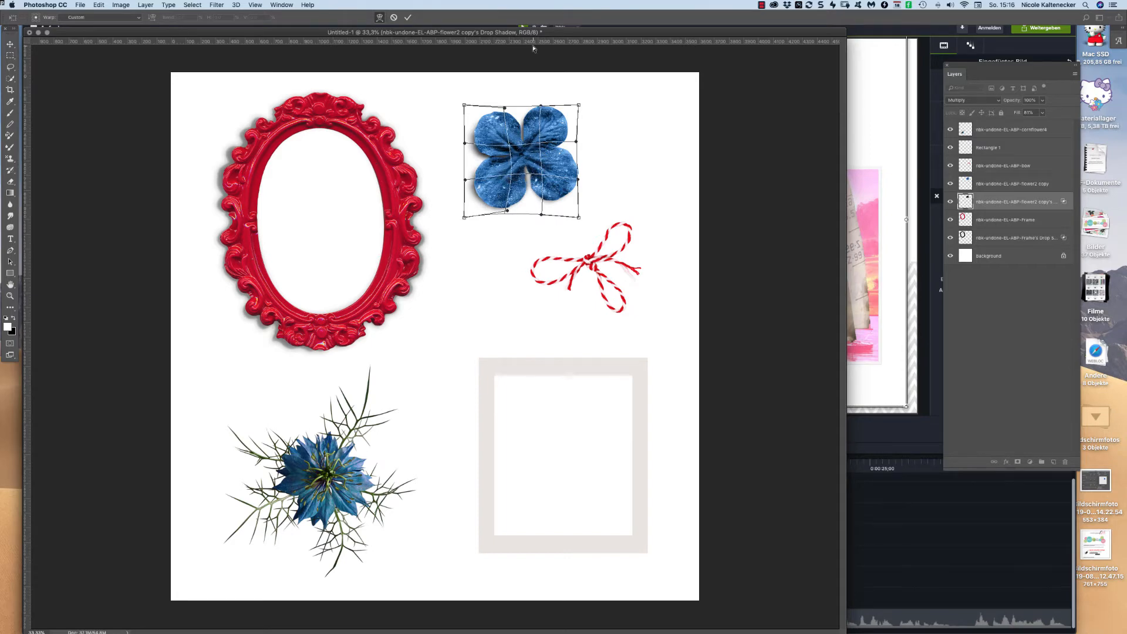
key("Return")
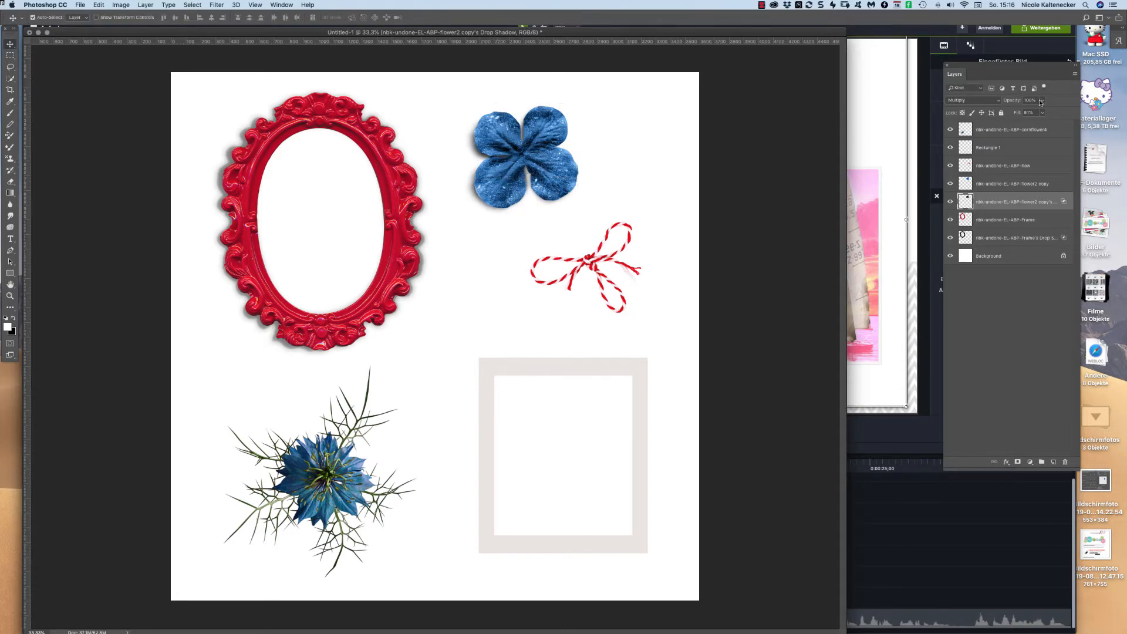
Rotate the four-petal flower's shadow layer slightly and reduce its fill.
key("super+t")
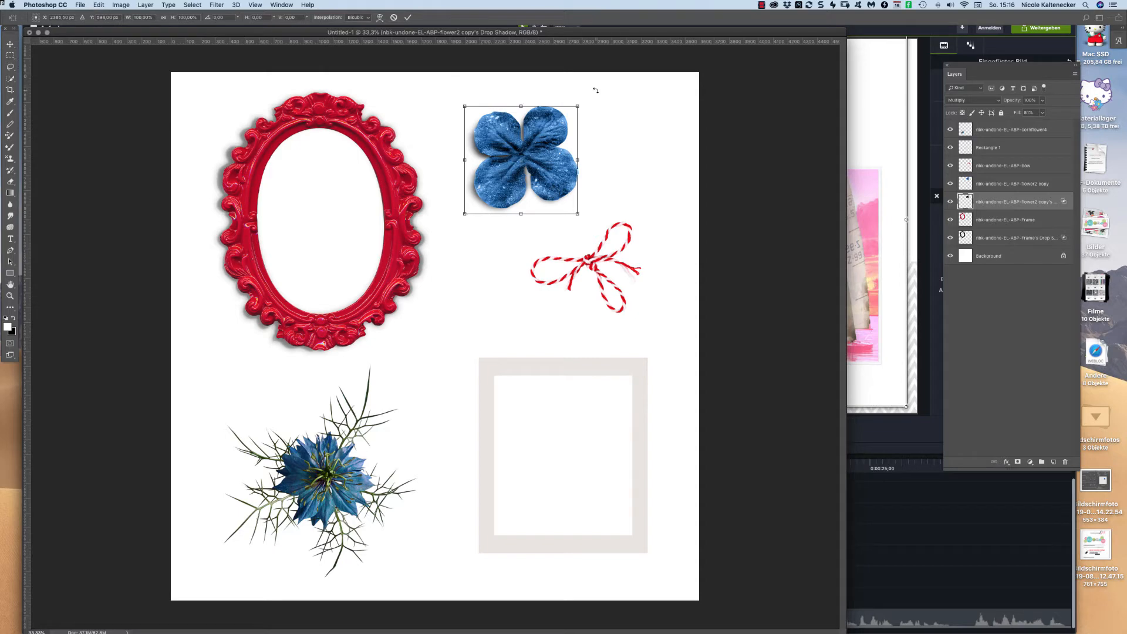
mouse_move(595, 90)
left_mouse_down()
mouse_move(585, 86)
mouse_move(595, 96)
left_mouse_up()
key("Return")
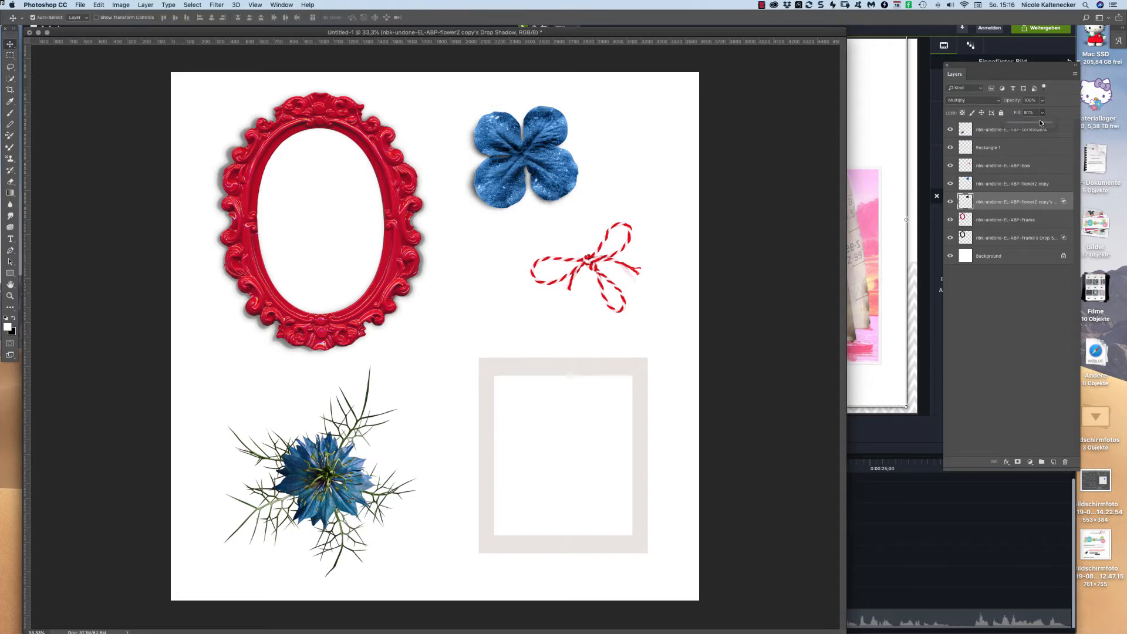
mouse_move(1041, 122)
left_mouse_down()
mouse_move(1015, 127)
mouse_move(1032, 129)
left_mouse_up()
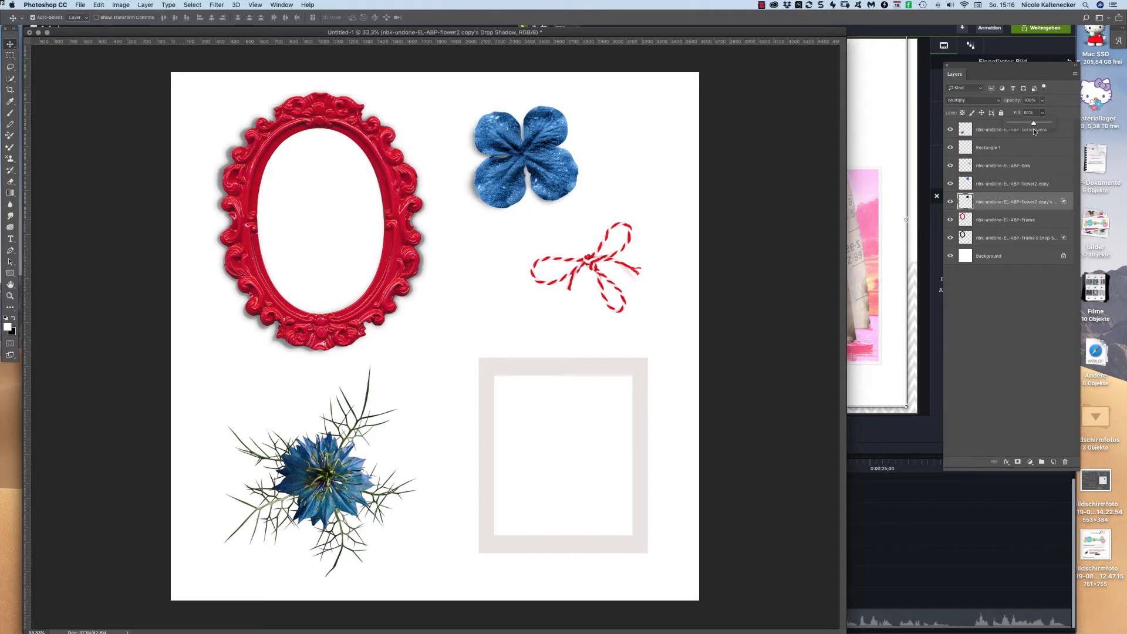
left_click(638, 165)
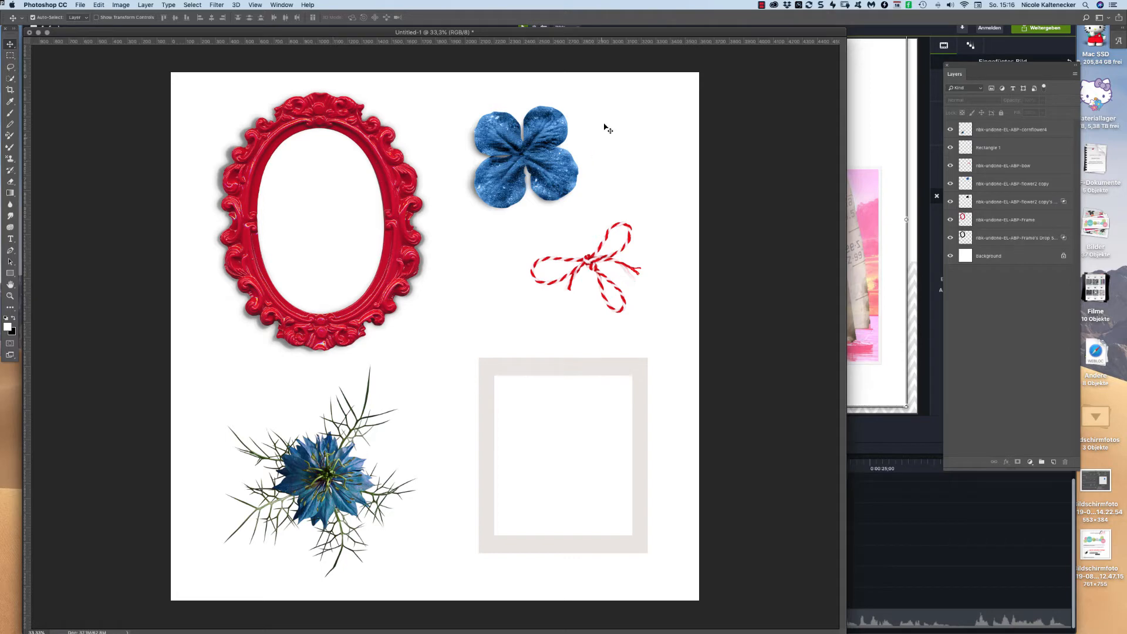
Select the four-petal flower together with its shadow layer, link the two layers and reposition them slightly.
left_click_drag(605, 124, 494, 154)
mouse_move(566, 155)
left_mouse_down()
mouse_move(577, 151)
mouse_move(564, 156)
left_mouse_up()
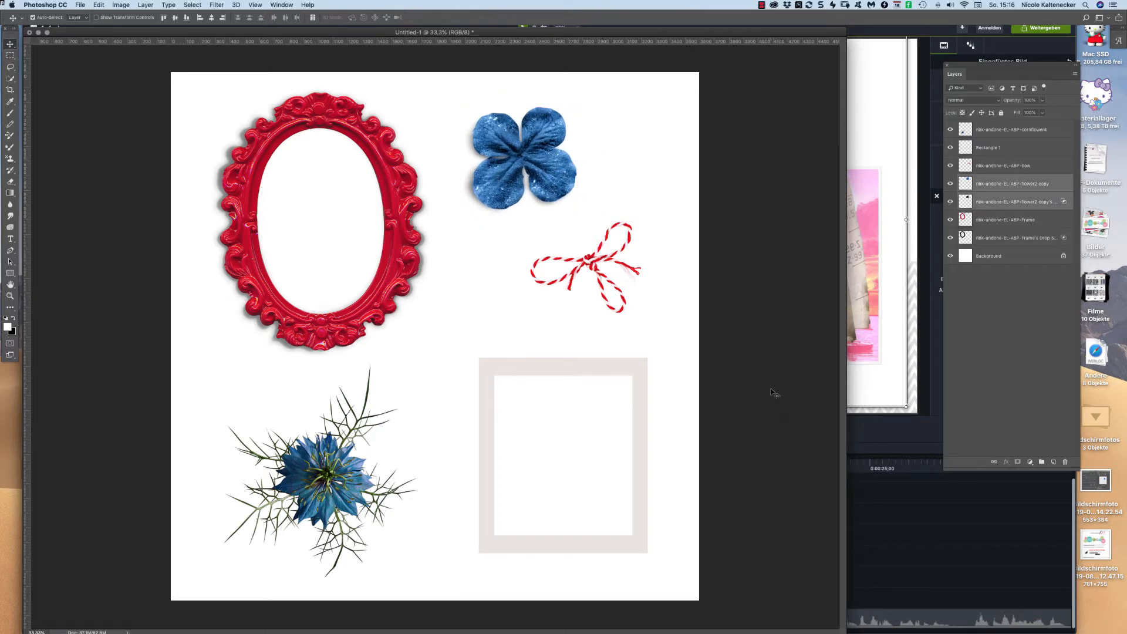
left_click_drag(551, 172, 548, 173)
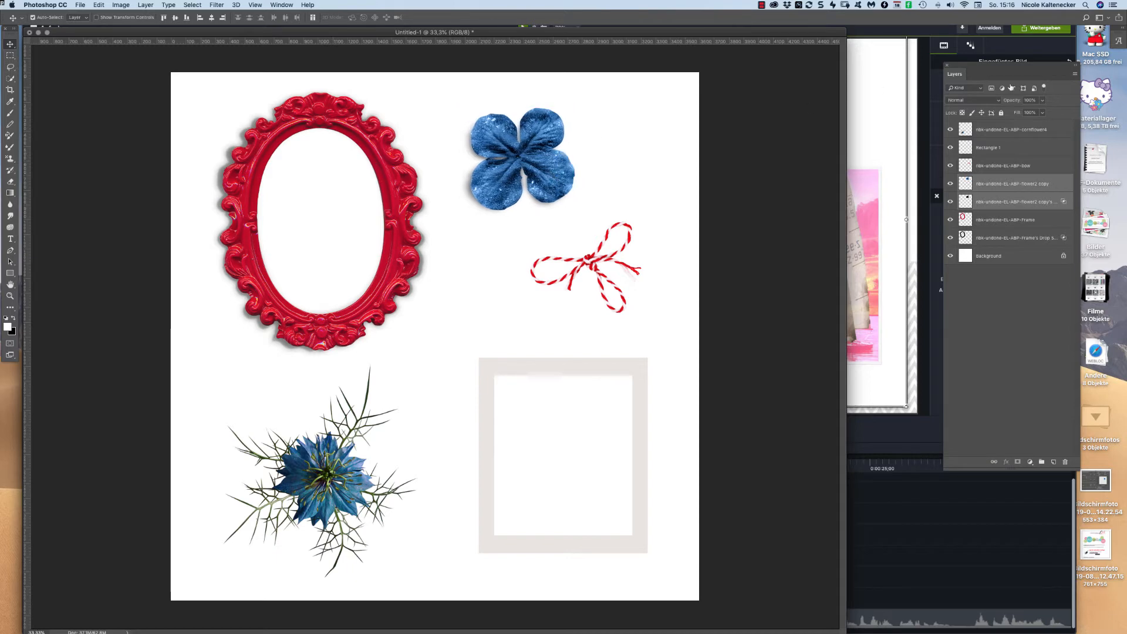
left_click(994, 462)
mouse_move(532, 168)
left_mouse_down()
mouse_move(545, 133)
mouse_move(533, 171)
mouse_move(543, 174)
mouse_move(532, 171)
mouse_move(543, 162)
left_mouse_up()
Nudge the red-and-white bow and give it a drop shadow with 30% opacity, about 22 px distance and a reduced size.
left_click_drag(591, 262, 596, 270)
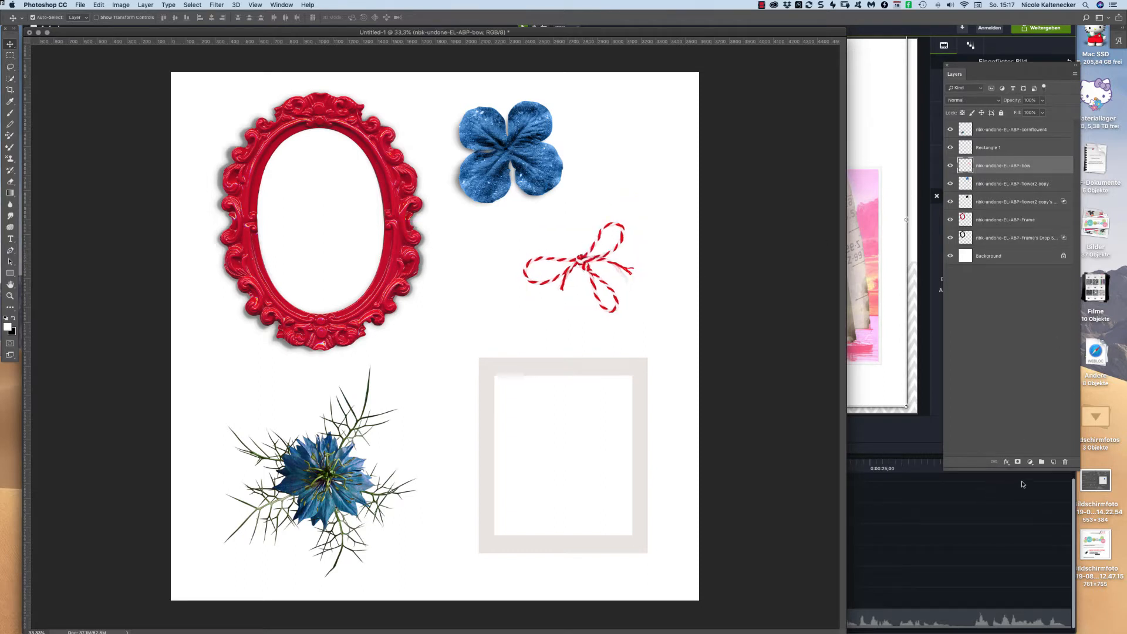
left_click(1006, 464)
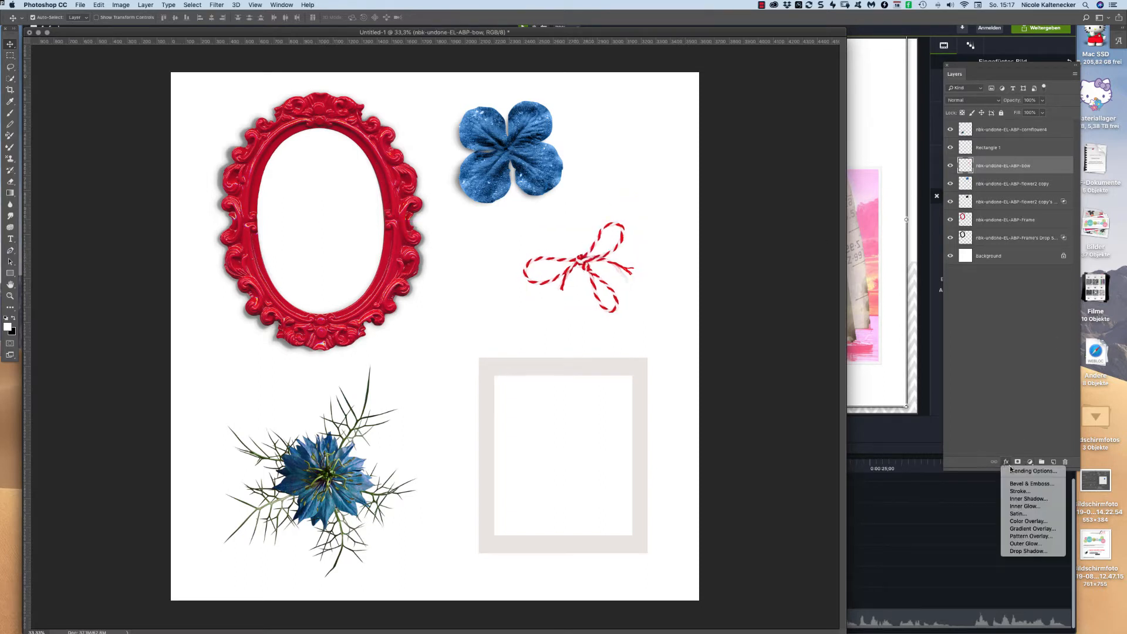
left_click(1025, 554)
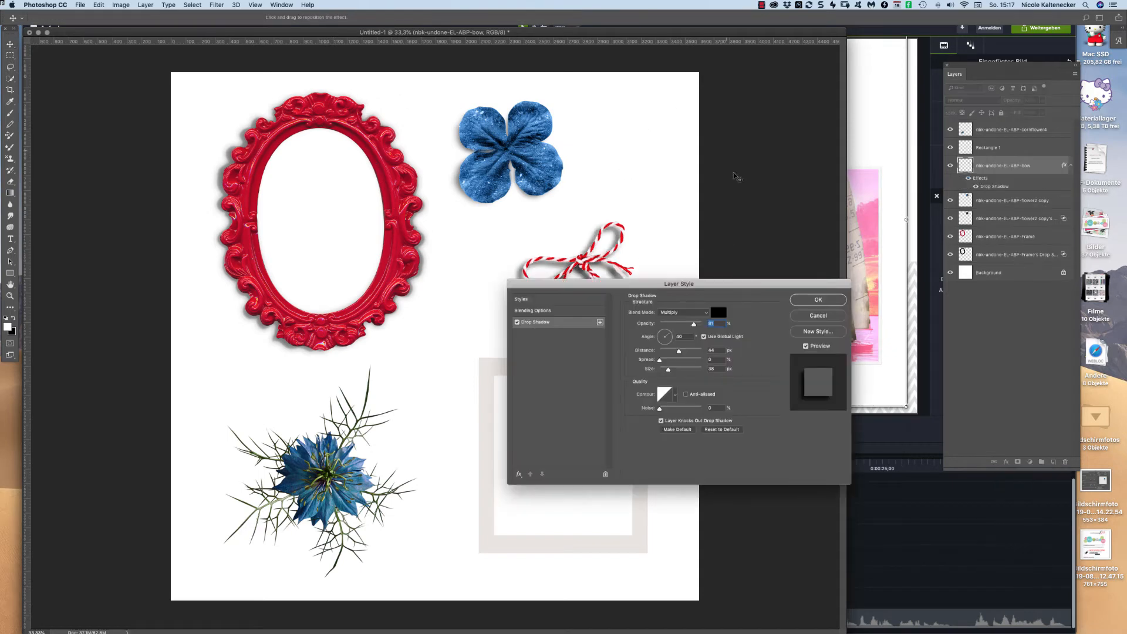
left_click_drag(697, 287, 685, 397)
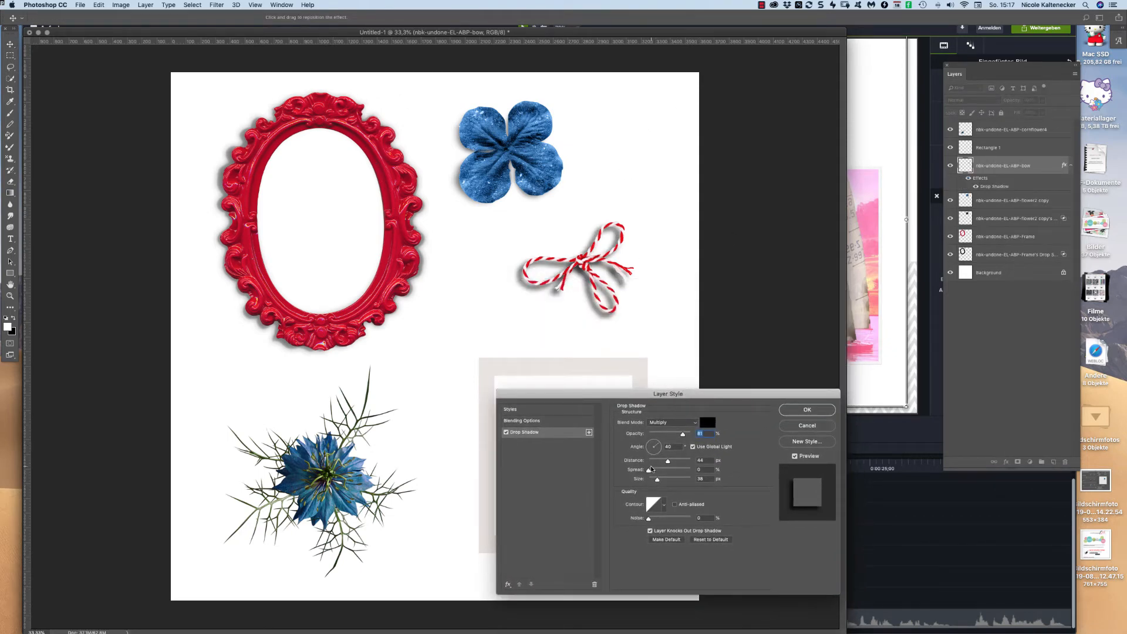
left_click_drag(667, 460, 654, 484)
left_click_drag(685, 436, 660, 435)
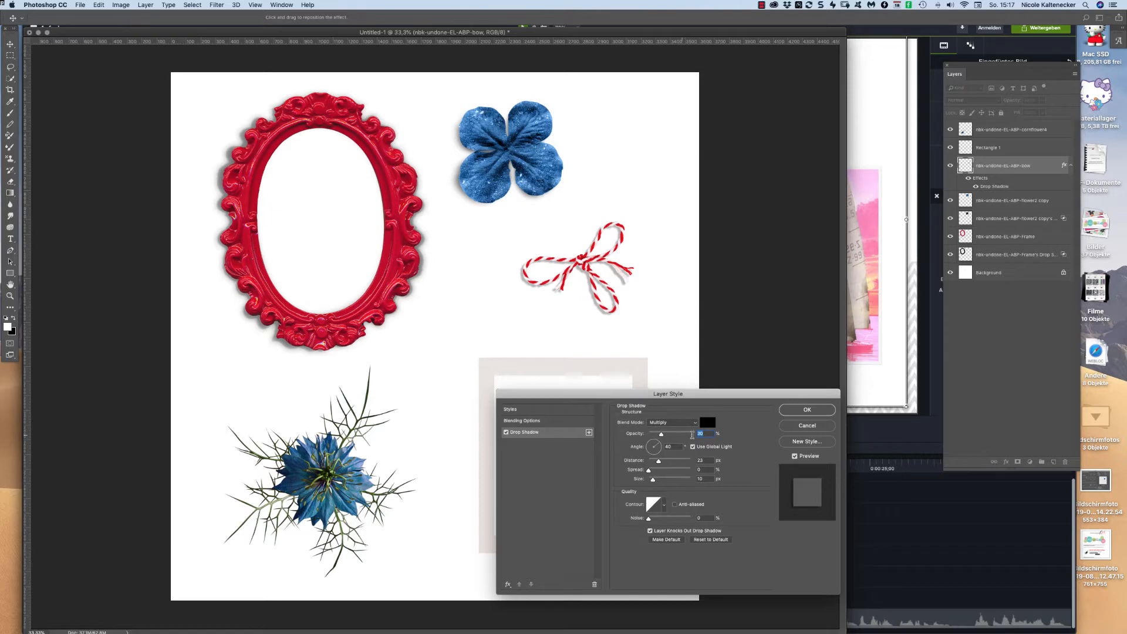
left_click(807, 409)
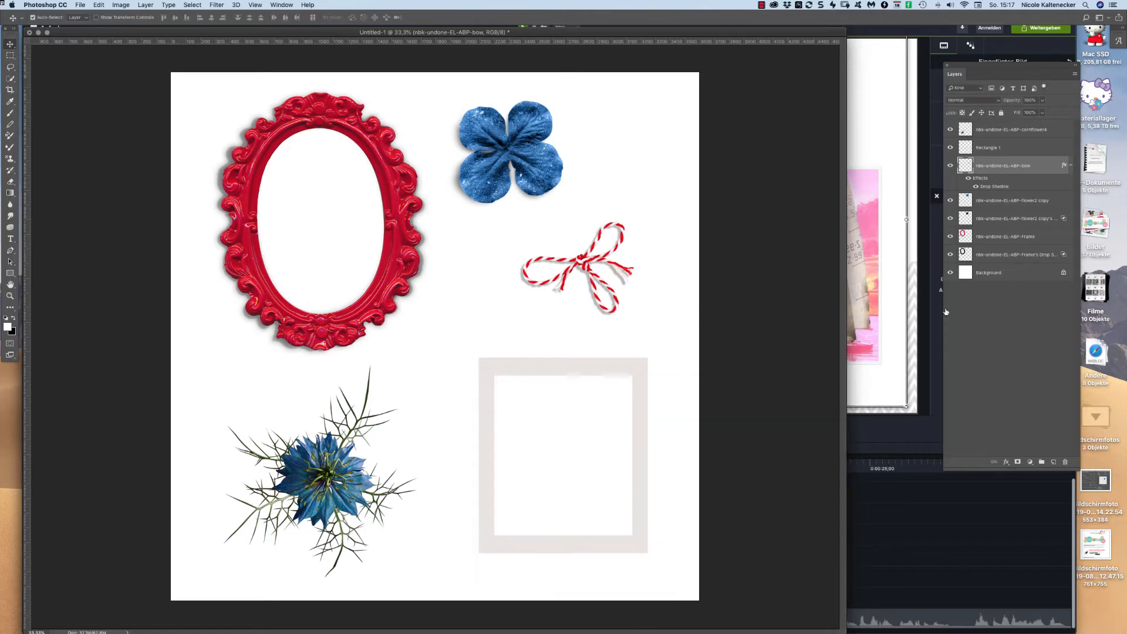
Convert the bow's drop shadow into its own layer and select that shadow layer.
right_click(1071, 162)
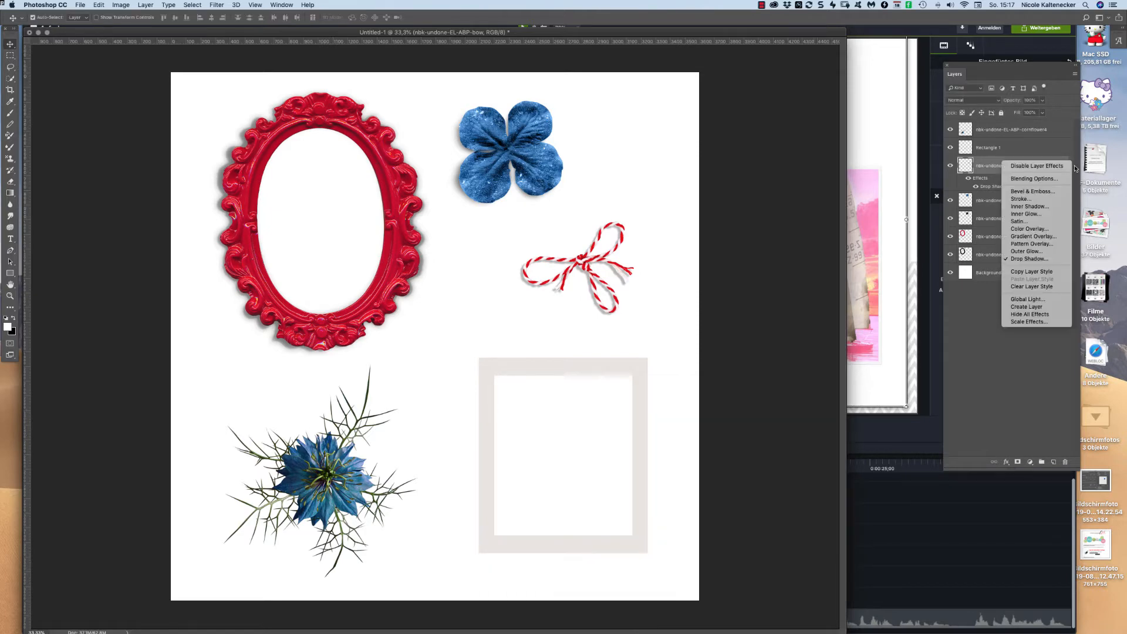
left_click(1039, 306)
left_click(1015, 183)
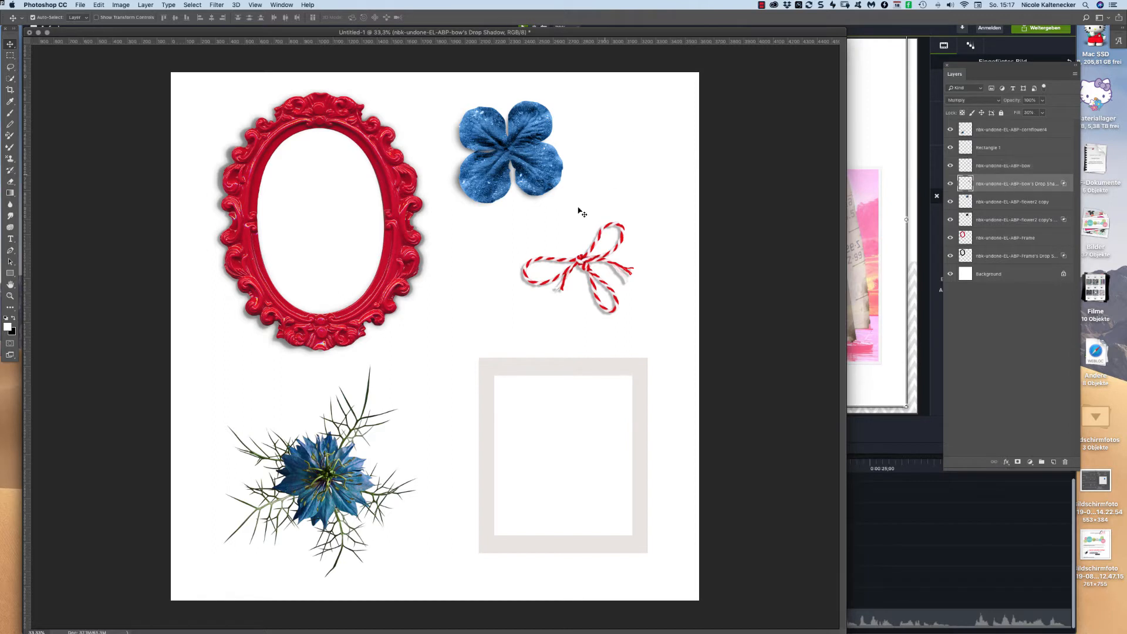
Rotate the red-and-white bow's shadow layer slightly clockwise and offset it a little from the bow.
key("super+t")
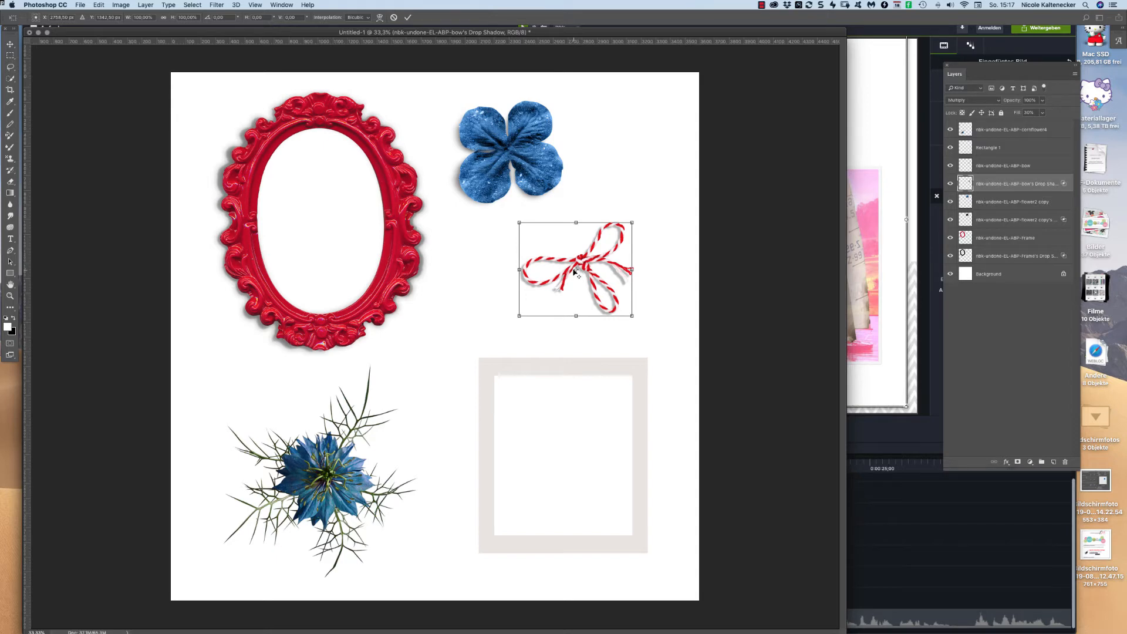
left_click_drag(576, 271, 541, 234)
left_click_drag(634, 204, 588, 255)
left_click_drag(644, 201, 648, 205)
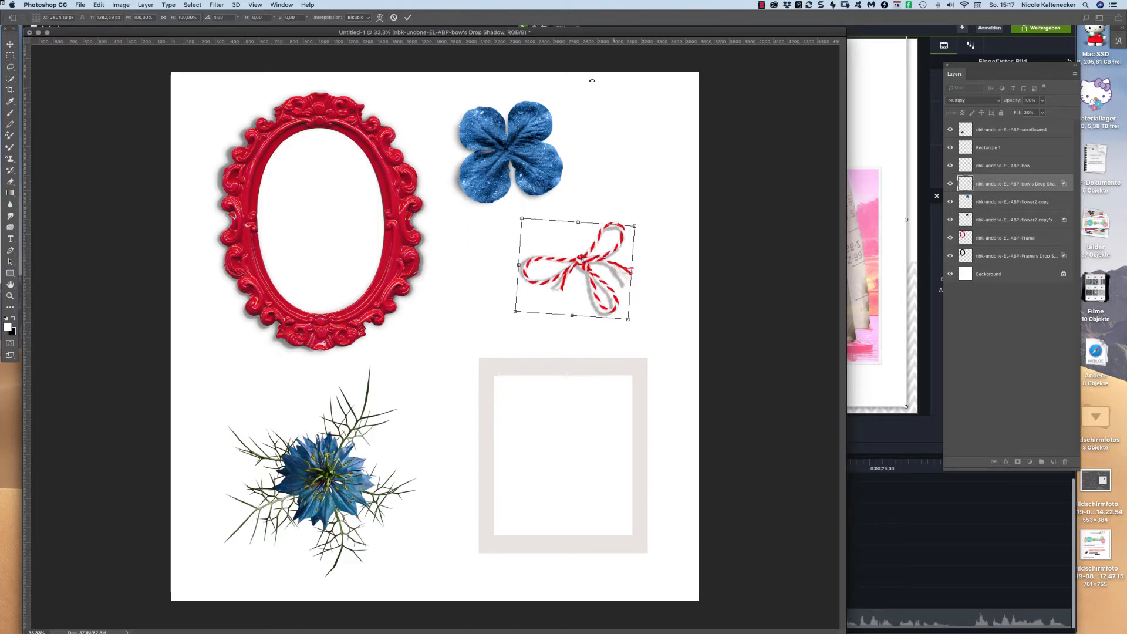
left_click(407, 17)
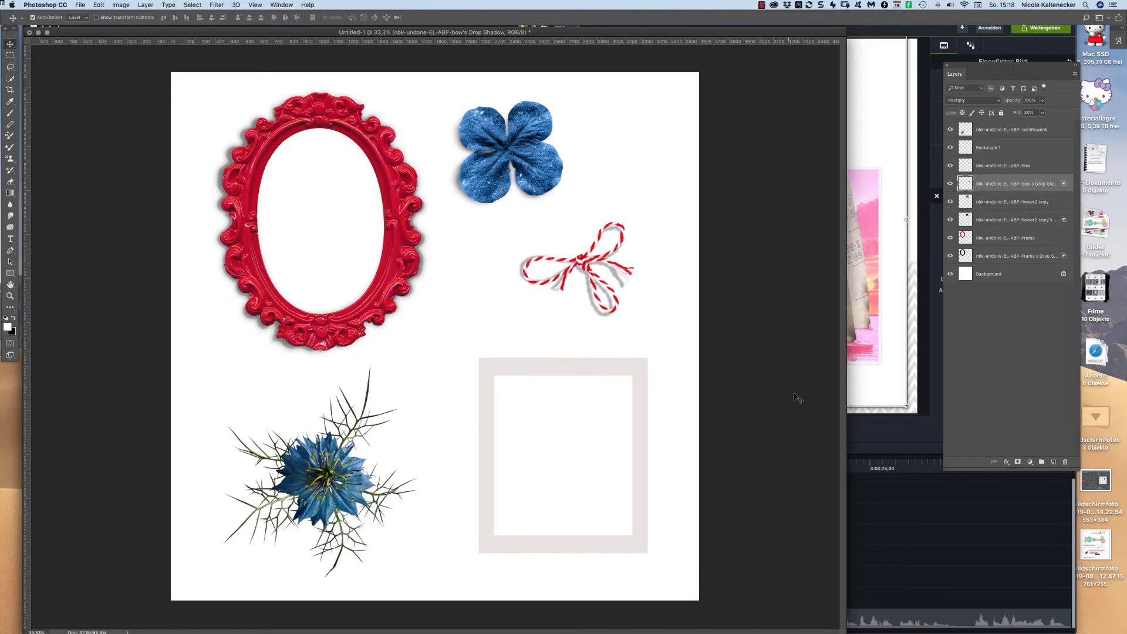
Warp the bow's shadow layer so its distance from the bow varies around the knot, lower loop and loose ends.
key("super+t")
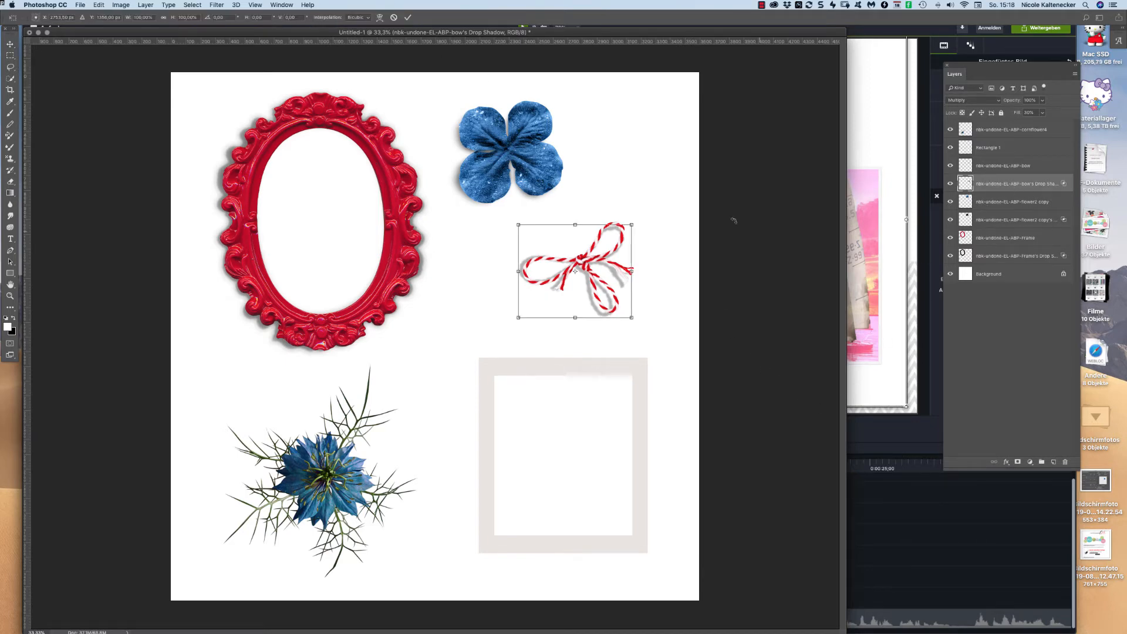
left_click(380, 17)
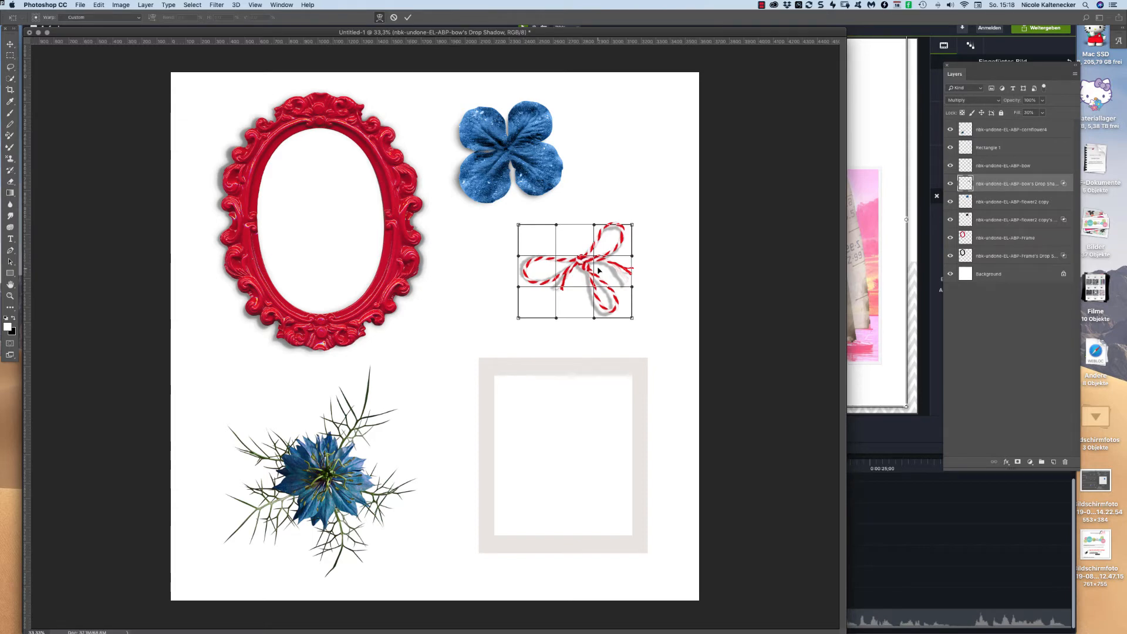
mouse_move(598, 269)
left_mouse_down()
mouse_move(593, 255)
mouse_move(566, 267)
mouse_move(604, 270)
mouse_move(587, 274)
mouse_move(584, 258)
left_mouse_up()
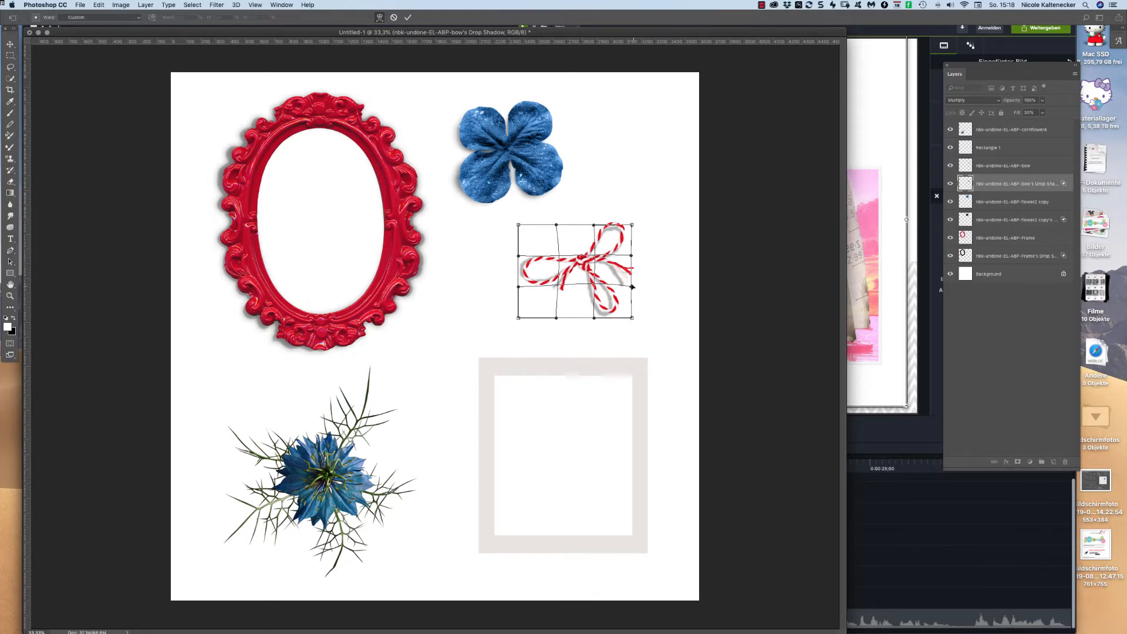
left_click_drag(631, 288, 612, 271)
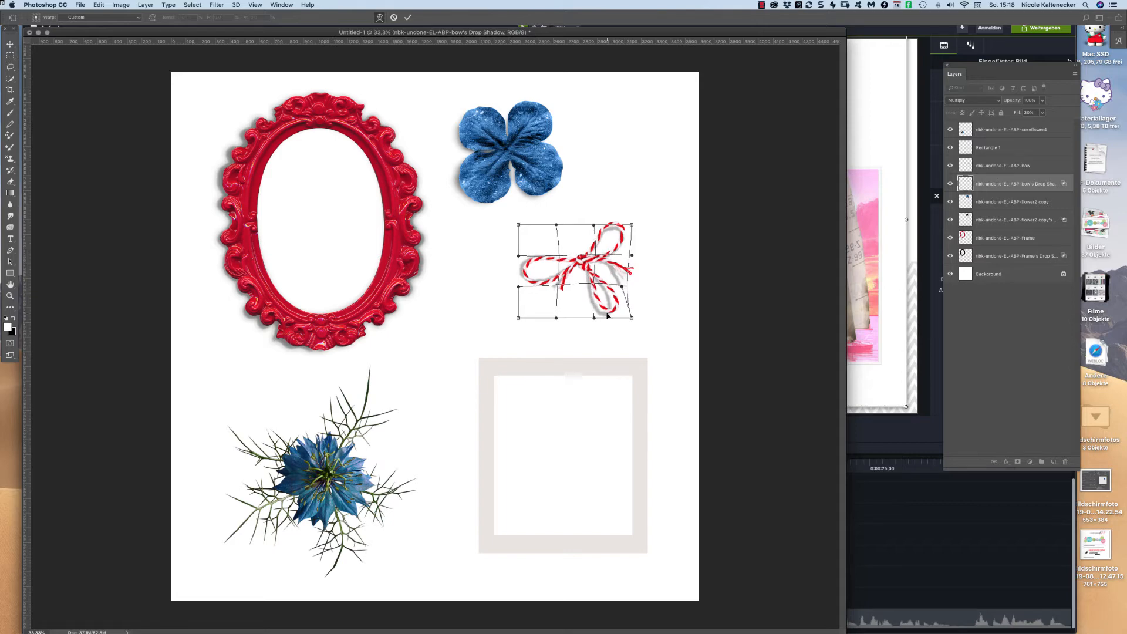
left_click_drag(608, 311, 603, 314)
left_click_drag(531, 274, 580, 261)
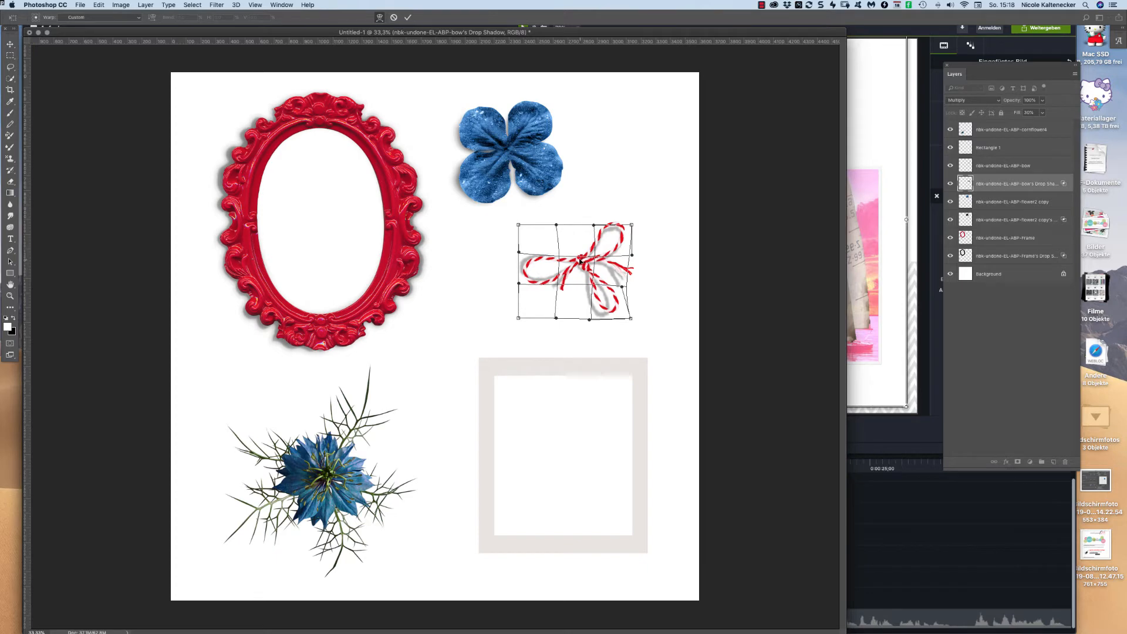
key("Return")
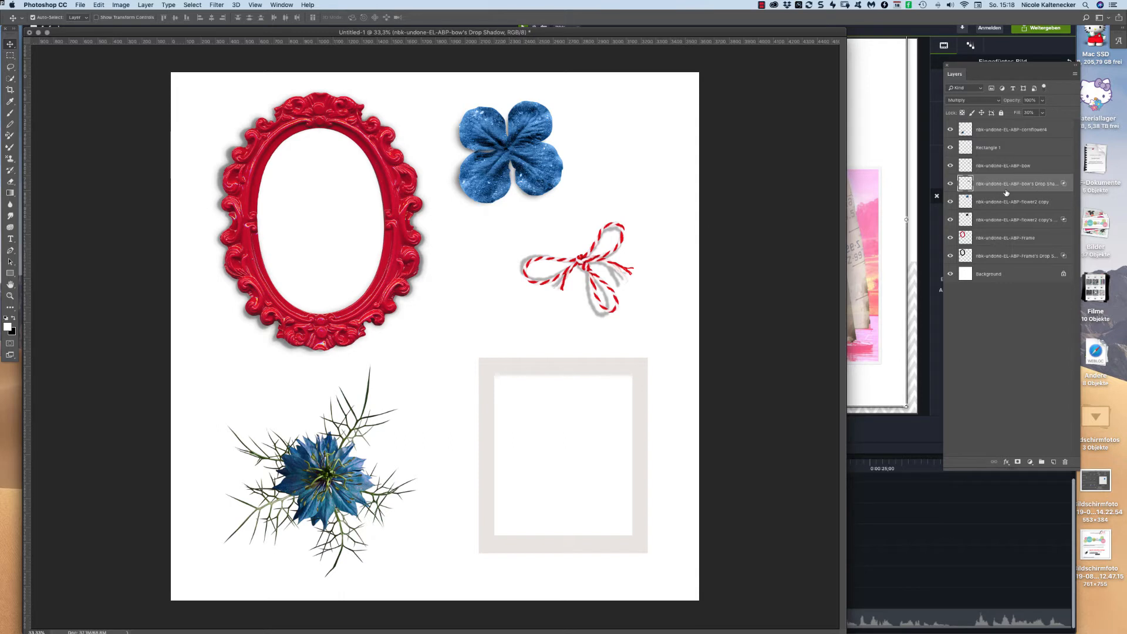
left_click(1006, 463)
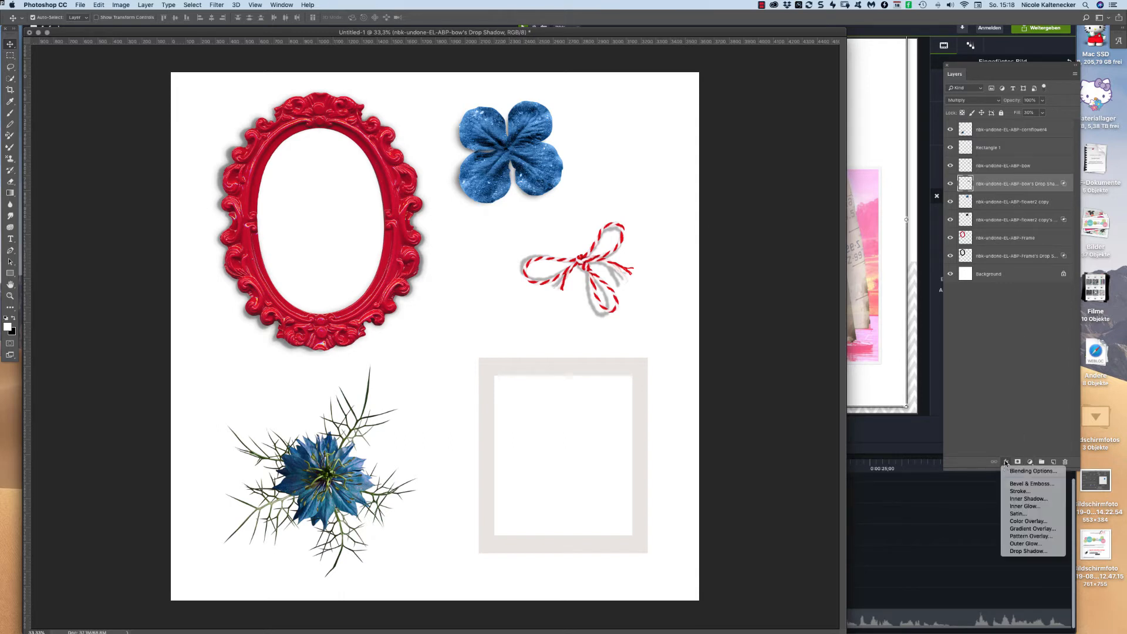
left_click(1028, 551)
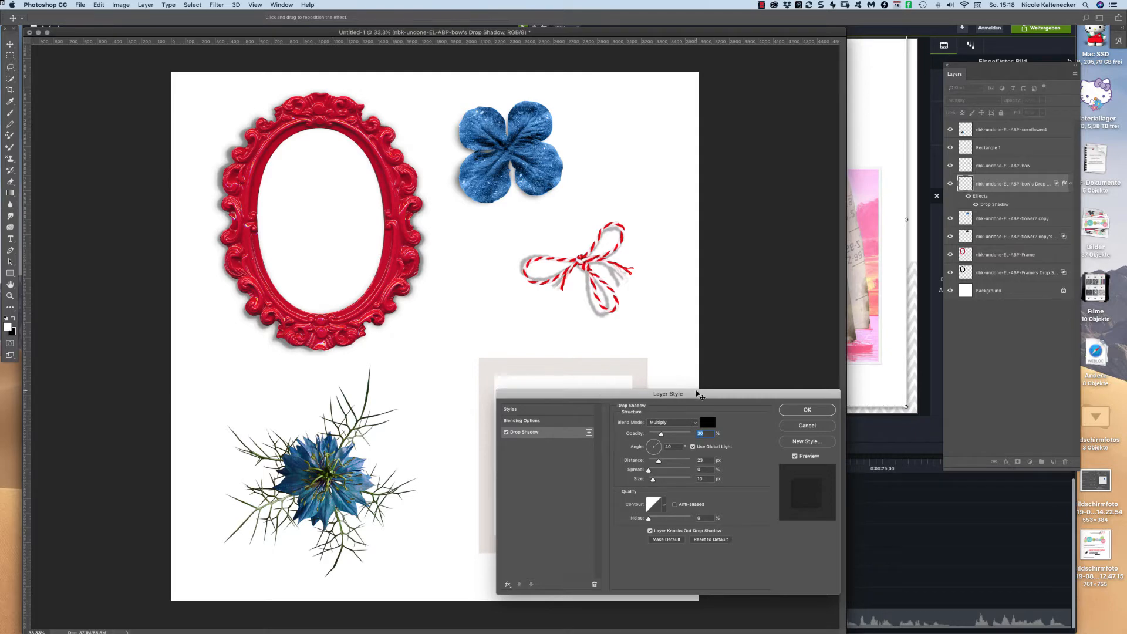
left_click_drag(699, 393, 717, 341)
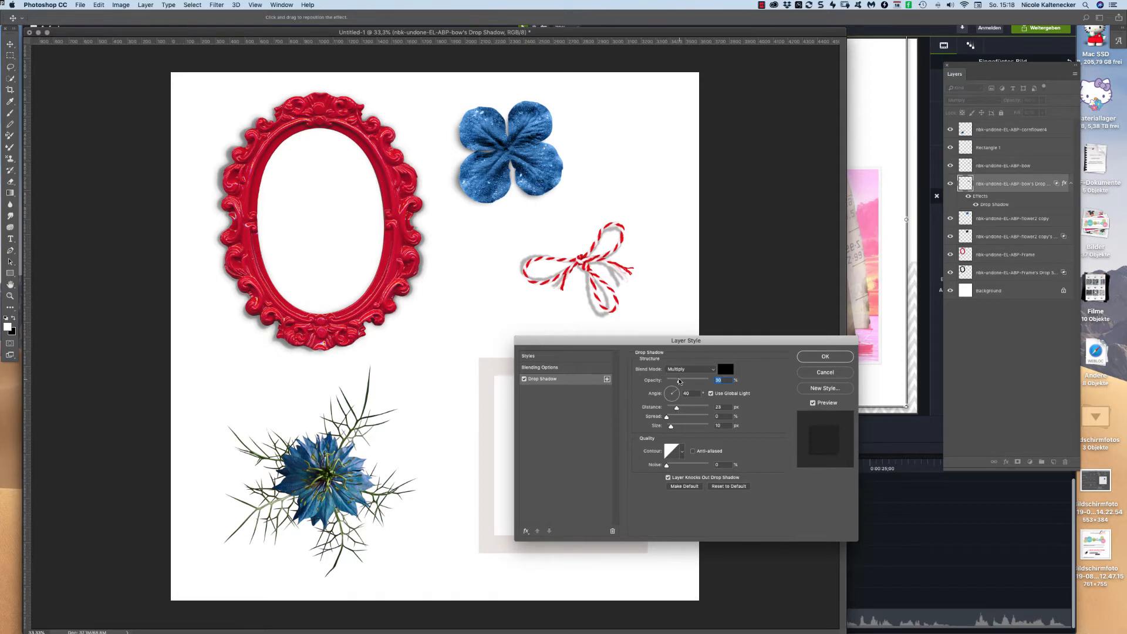
left_click_drag(678, 382, 704, 384)
left_click_drag(675, 408, 677, 429)
left_click(821, 374)
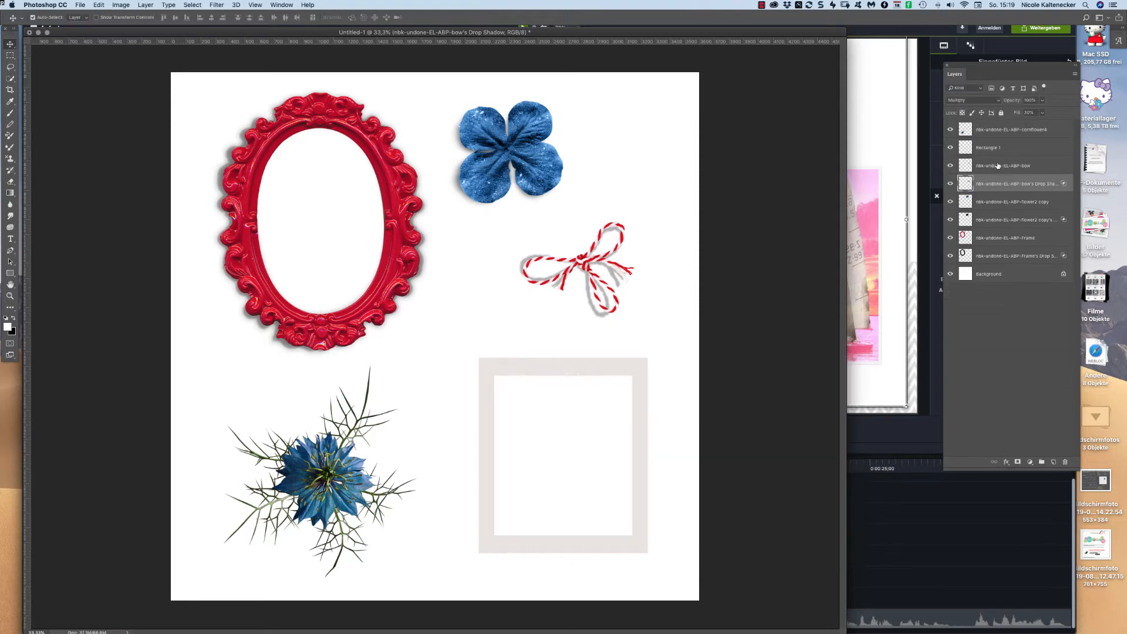
Give the bow layer another drop shadow with a shorter distance and slightly higher opacity, and convert it into its own layer.
left_click(998, 165)
left_click(1006, 462)
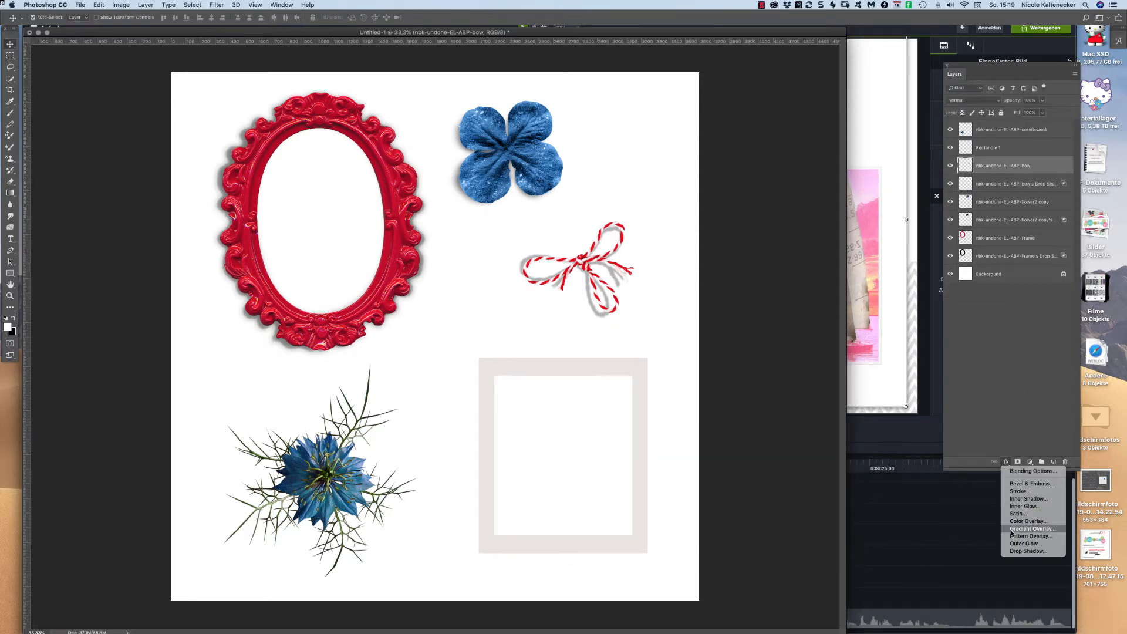
left_click(1028, 550)
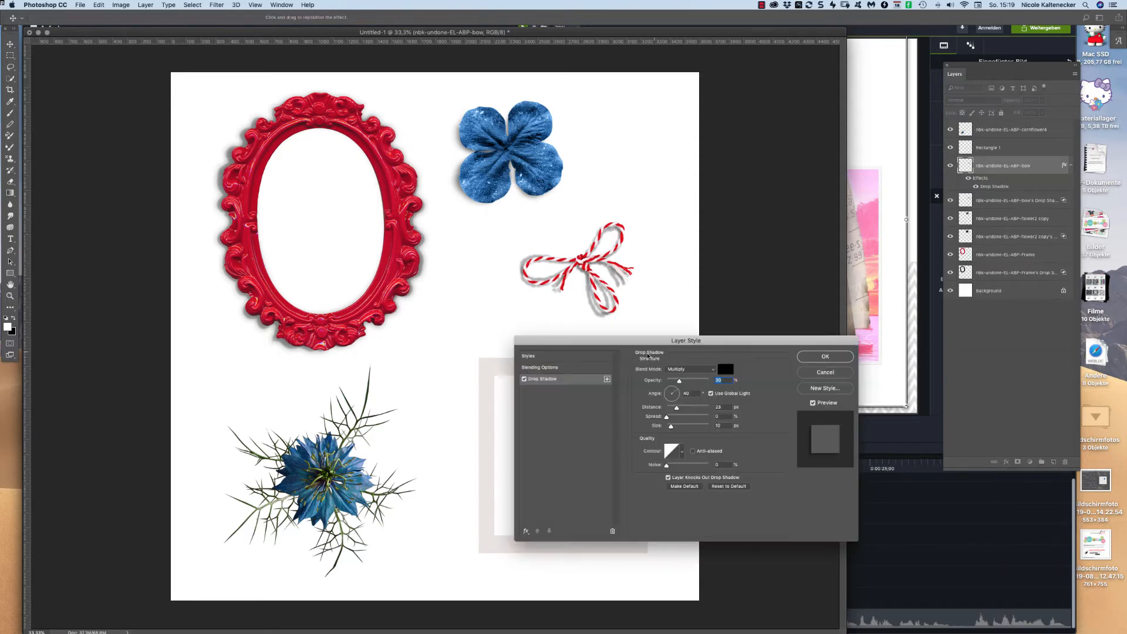
left_click_drag(676, 409, 677, 408)
left_click_drag(674, 409, 674, 409)
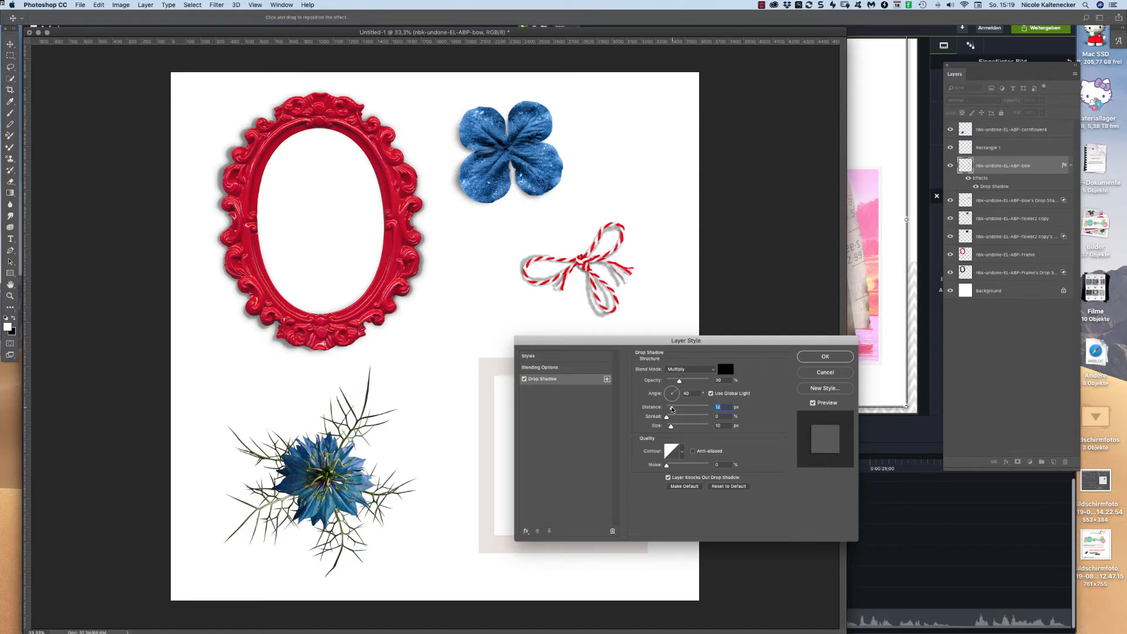
left_click_drag(684, 382, 686, 382)
left_click(823, 355)
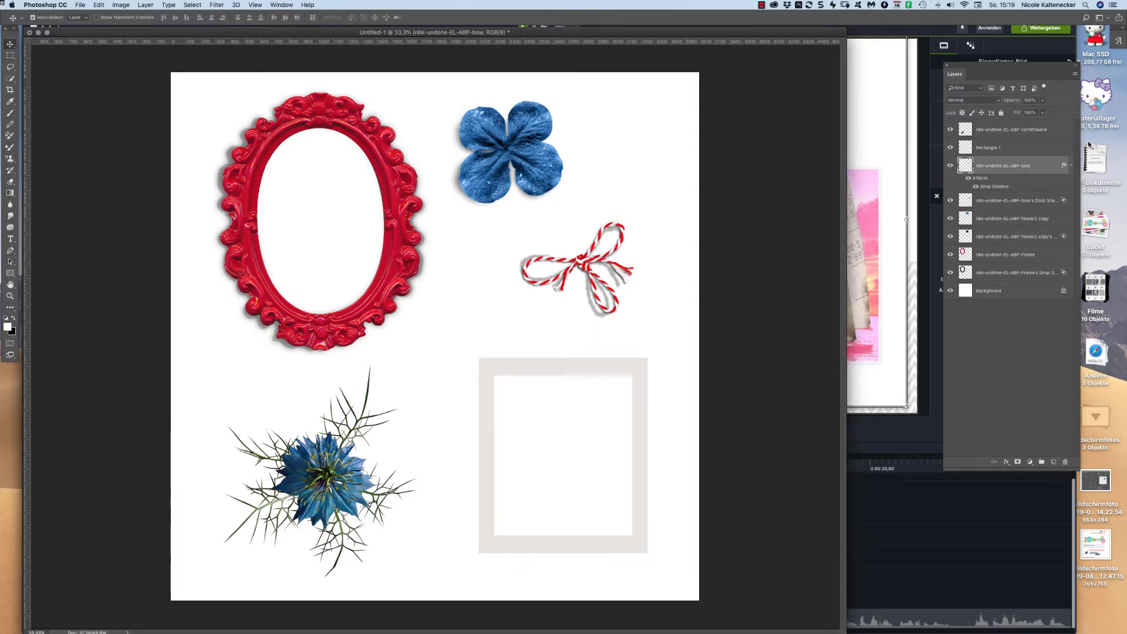
right_click(1071, 169)
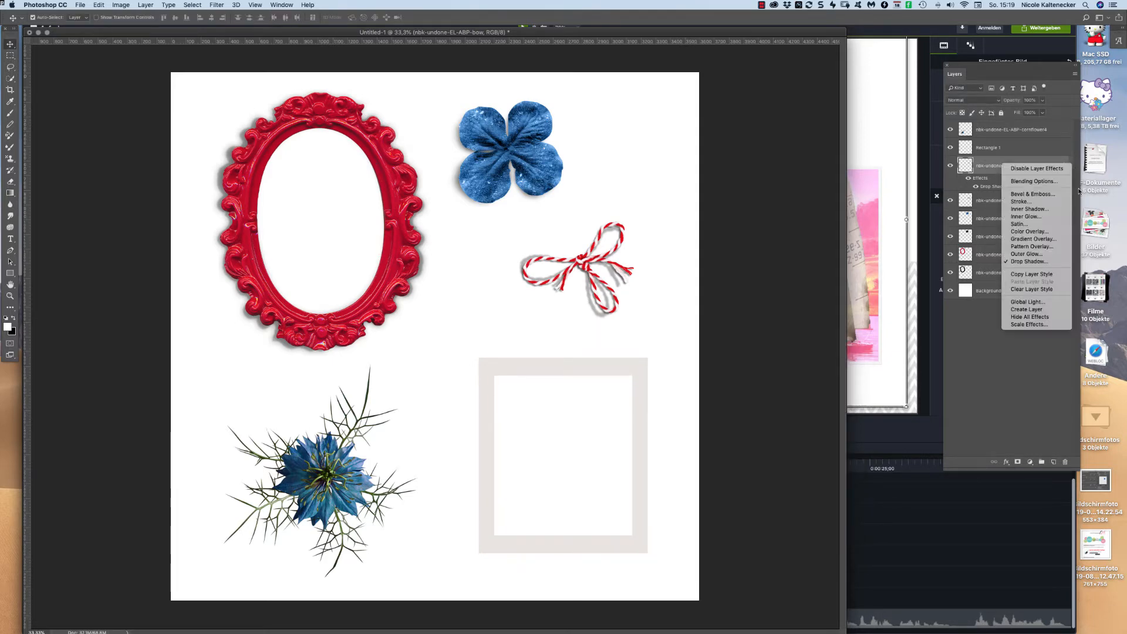
left_click(1050, 308)
Rotate the bow layer slightly counterclockwise over its shadows.
key("super+r")
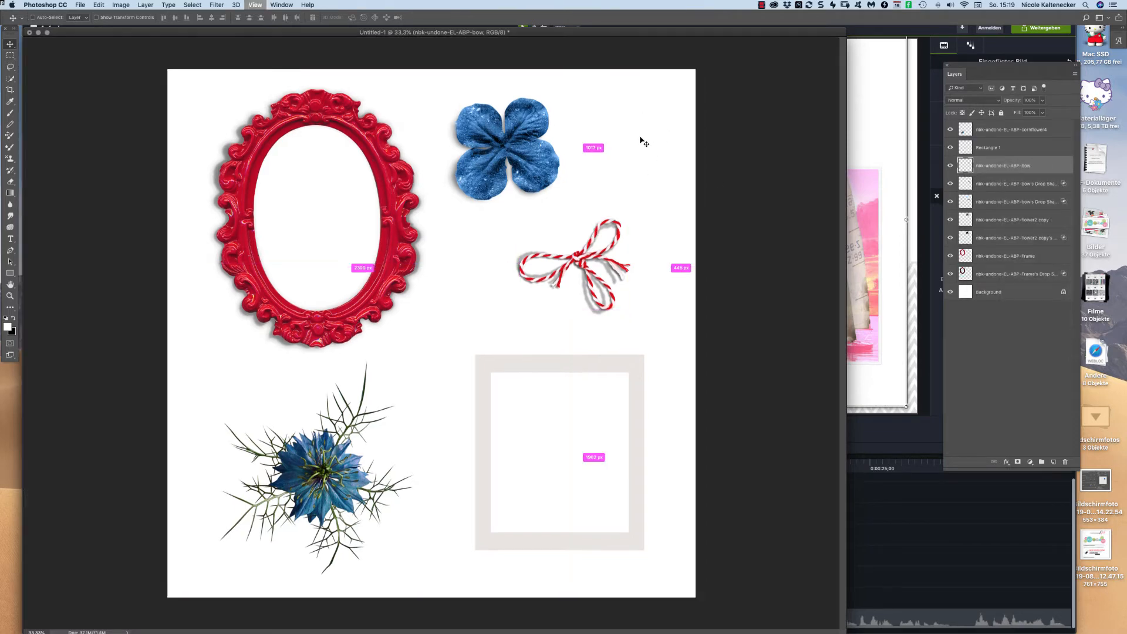
key("super+plus")
key("super+plus")
key("super+plus")
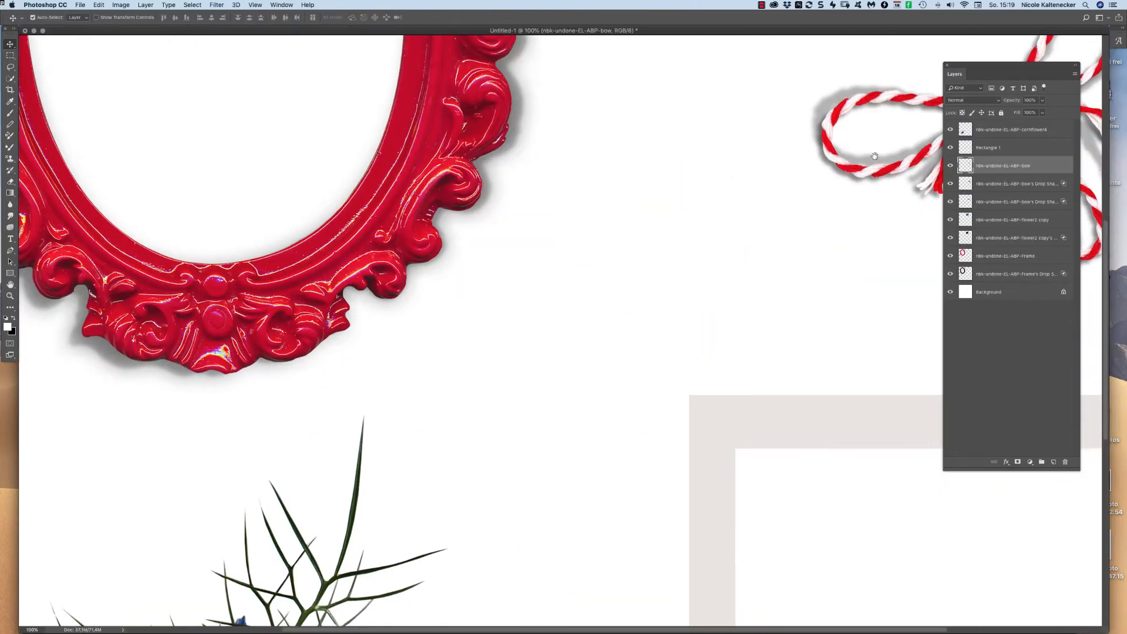
left_click_drag(566, 159, 316, 389)
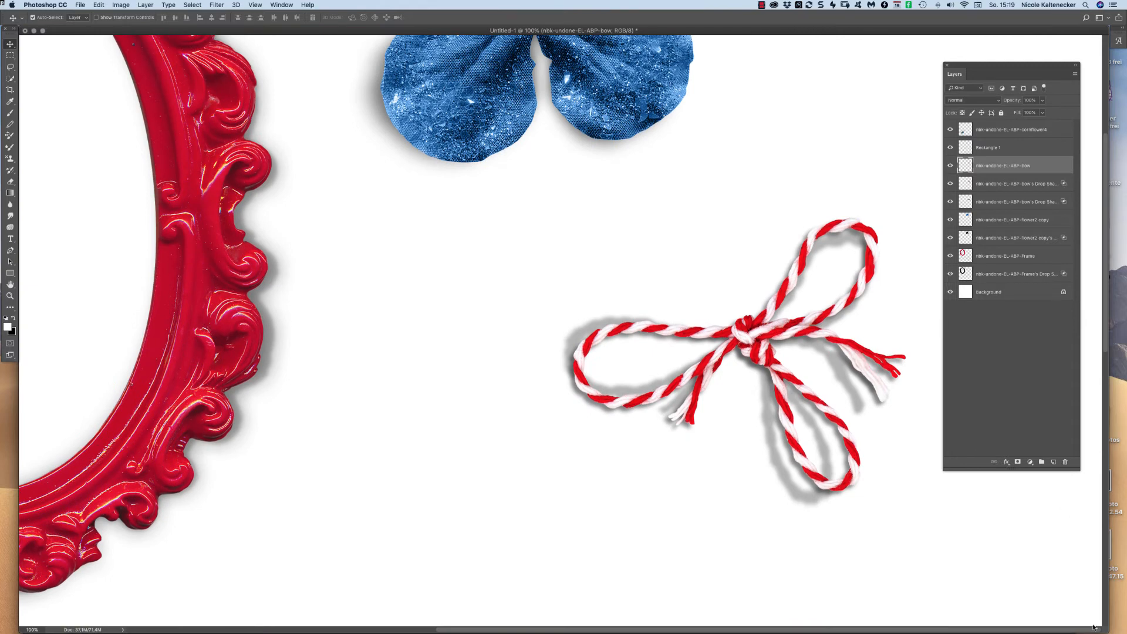
left_click_drag(1104, 629, 897, 632)
left_click_drag(747, 351, 538, 330)
key("super+t")
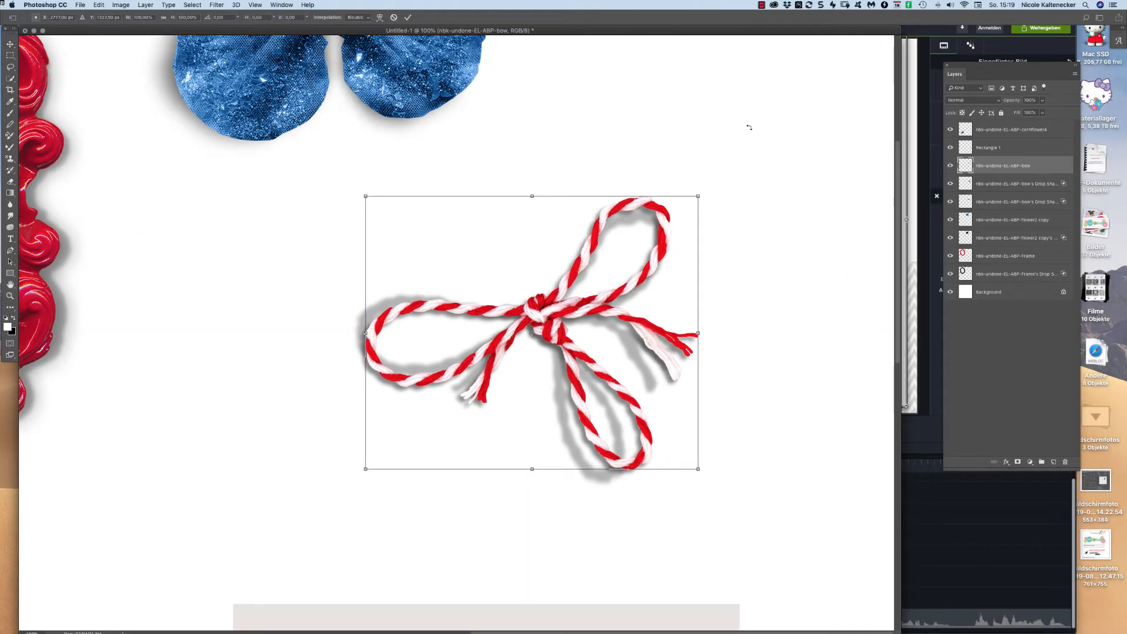
left_click_drag(747, 121, 682, 125)
key("Return")
Select the bow's upper shadow layer and set its blending mode to Linear Burn.
key("alt+bracketleft")
key("super+t")
key("Return")
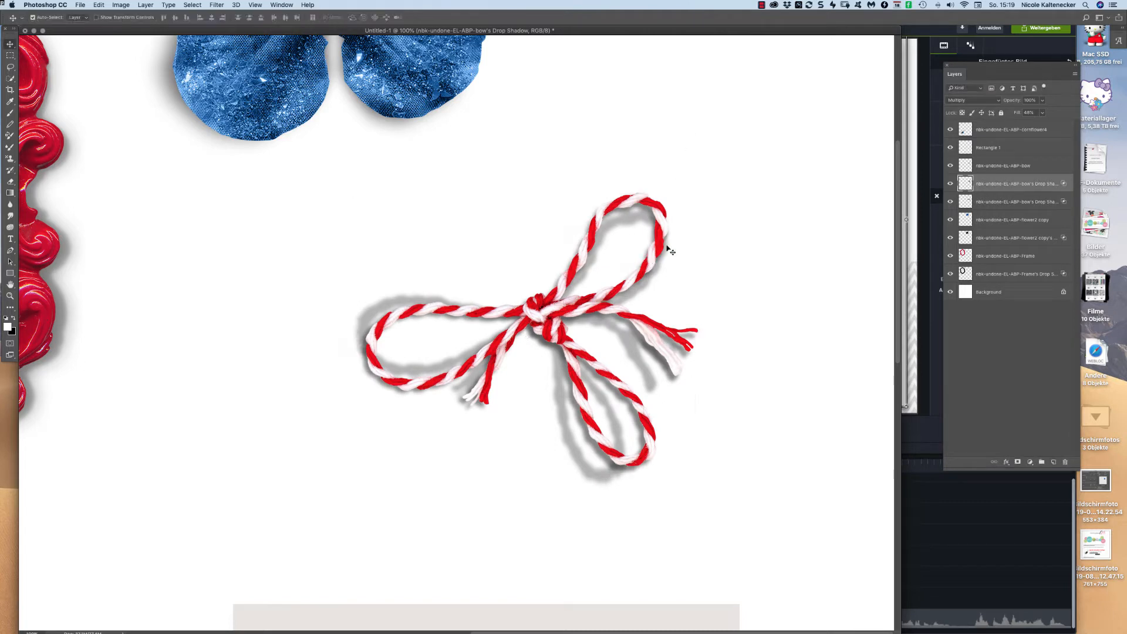
left_click(967, 100)
left_click(971, 107)
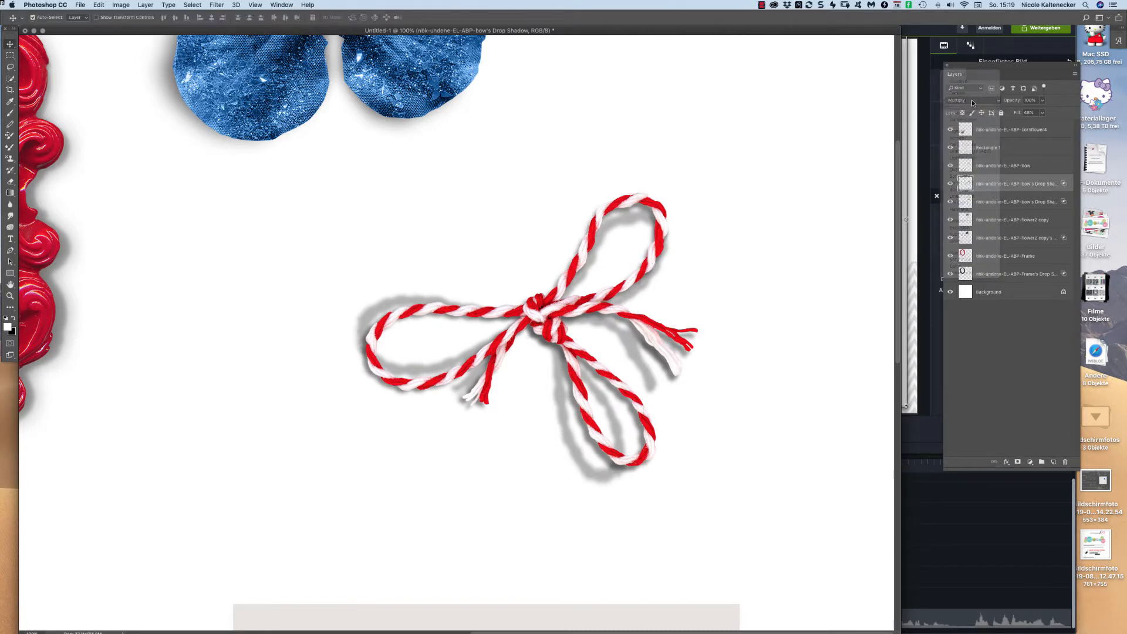
left_click(970, 101)
left_click(973, 107)
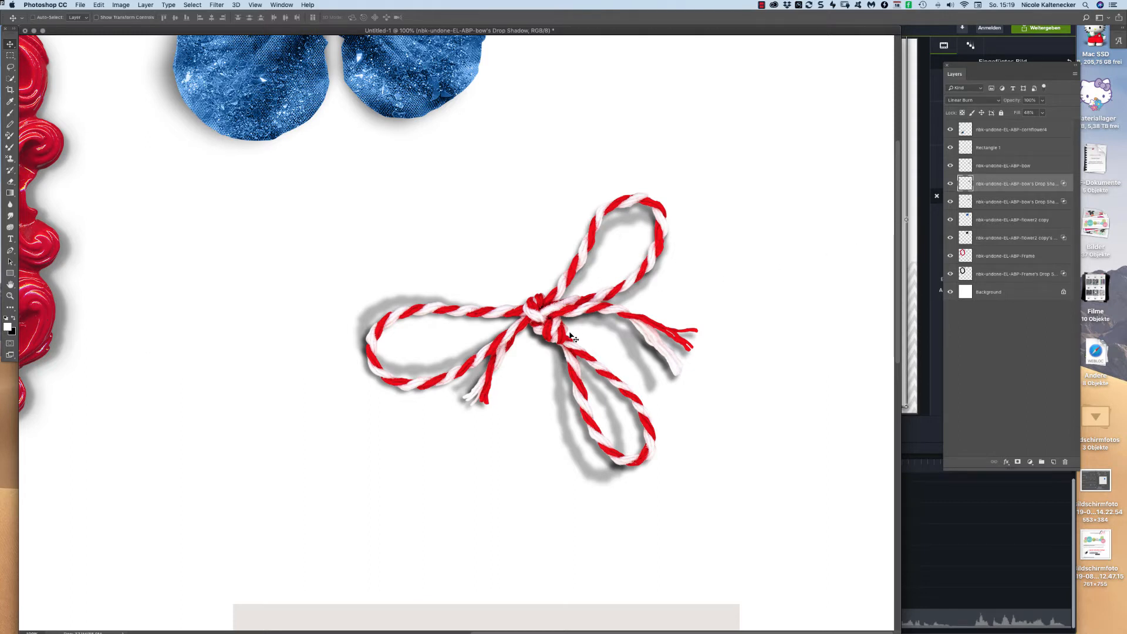
Try offsetting the bow's upper shadow layer to the right and downward.
key("shift+Right")
key("shift+Down")
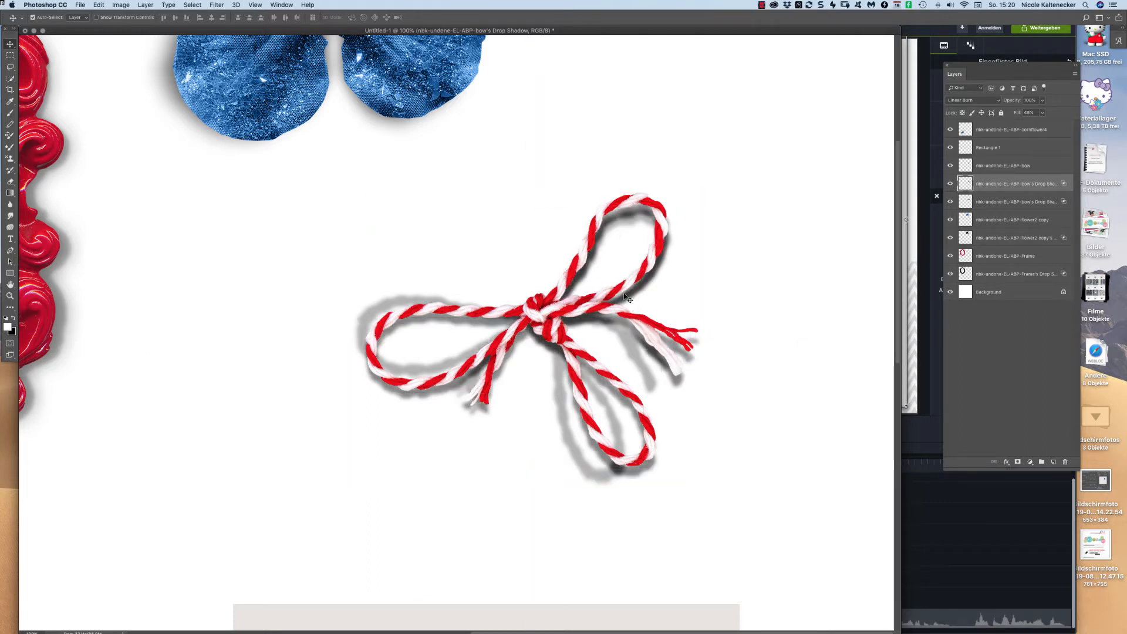
left_click_drag(637, 339, 635, 329)
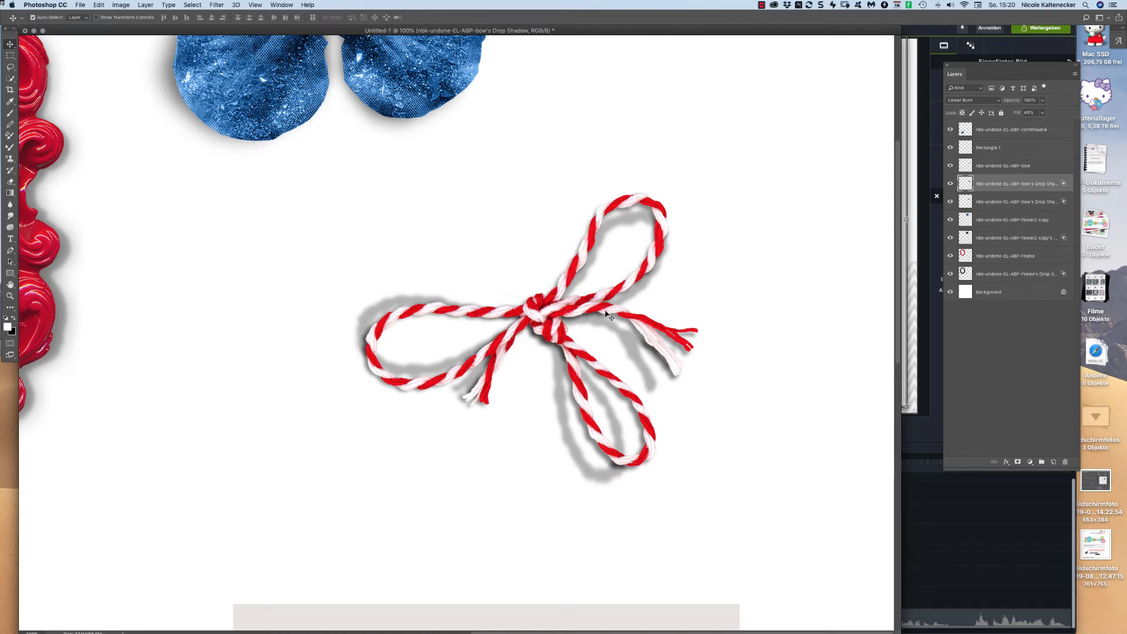
Select the bow together with both of its shadow layers, move them up and to the right, and link the three layers.
left_click_drag(729, 144, 489, 442)
left_click_drag(550, 318, 579, 336)
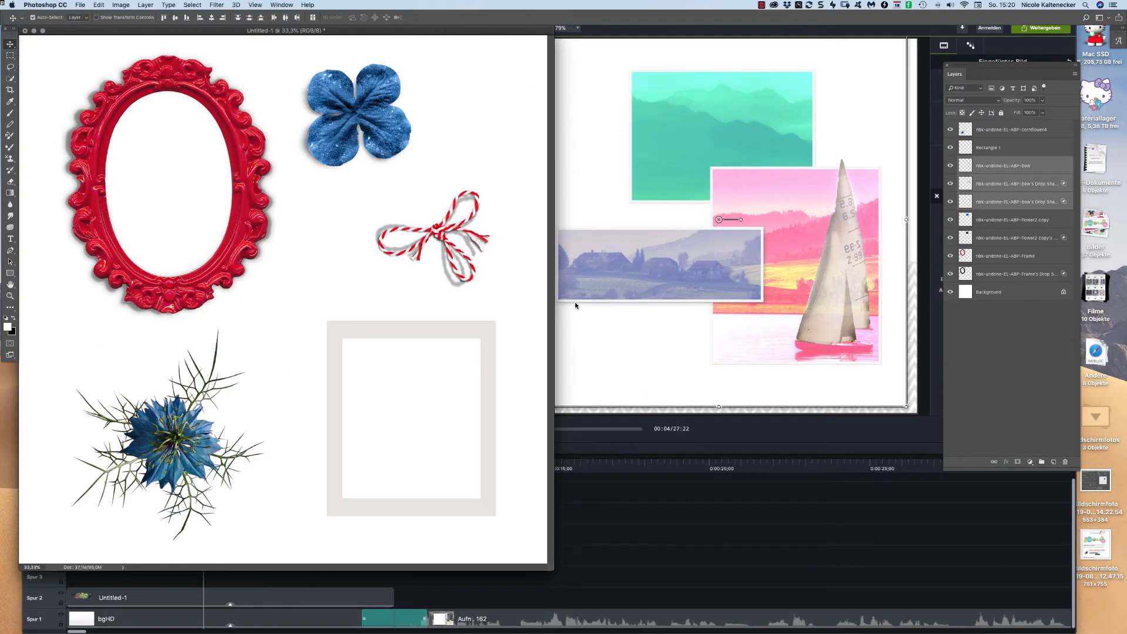
left_click_drag(489, 35, 627, 58)
left_click_drag(530, 32, 657, 34)
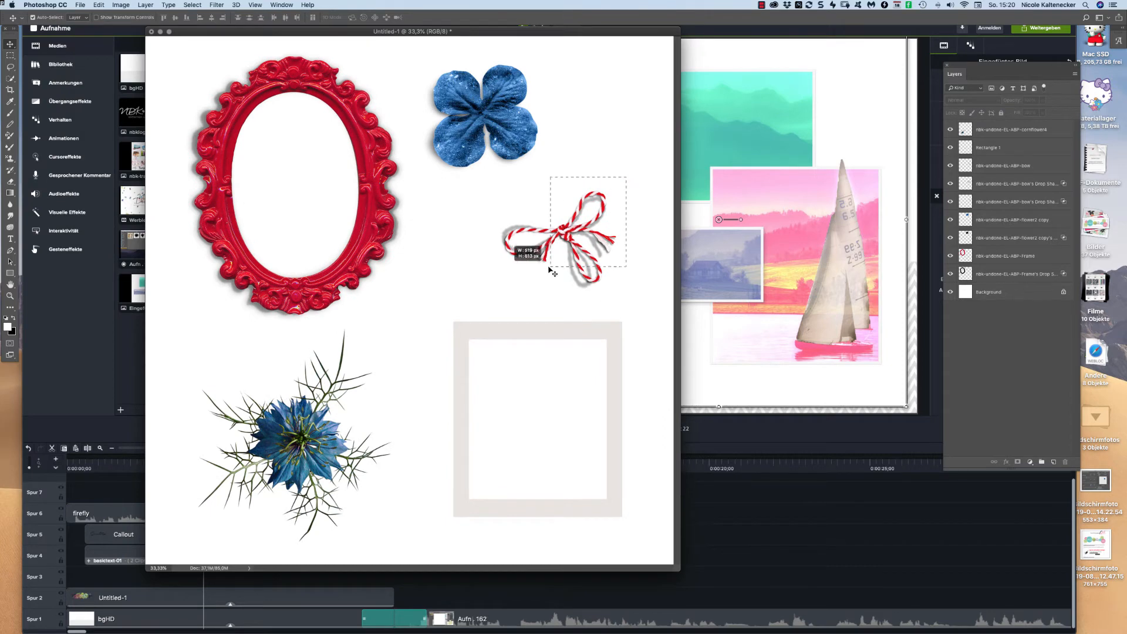
left_click_drag(576, 243, 595, 213)
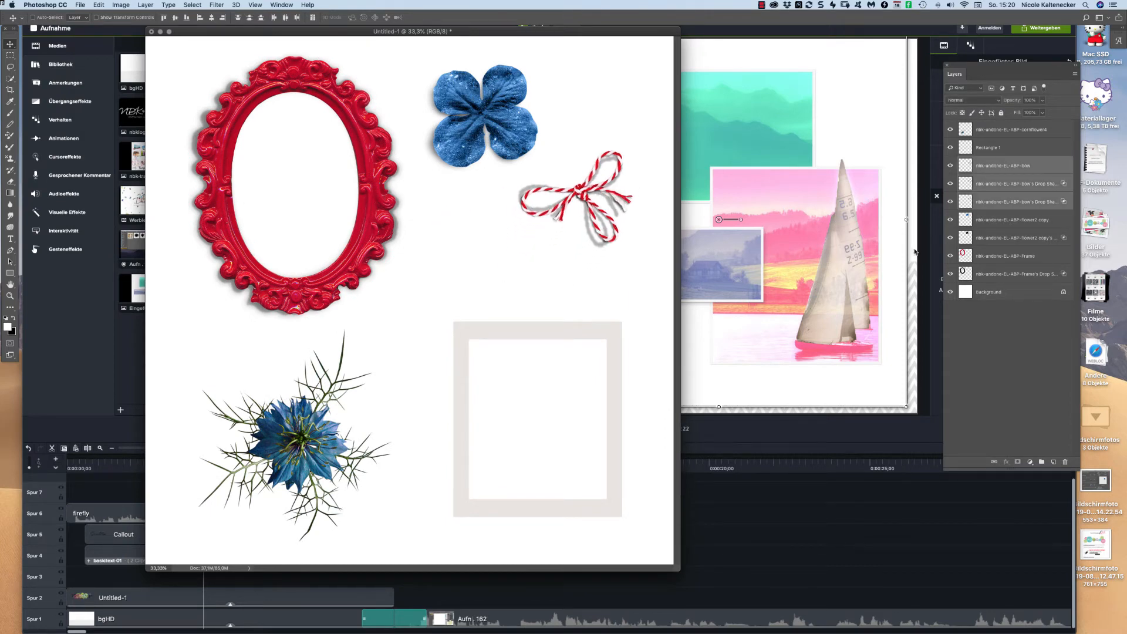
left_click(994, 462)
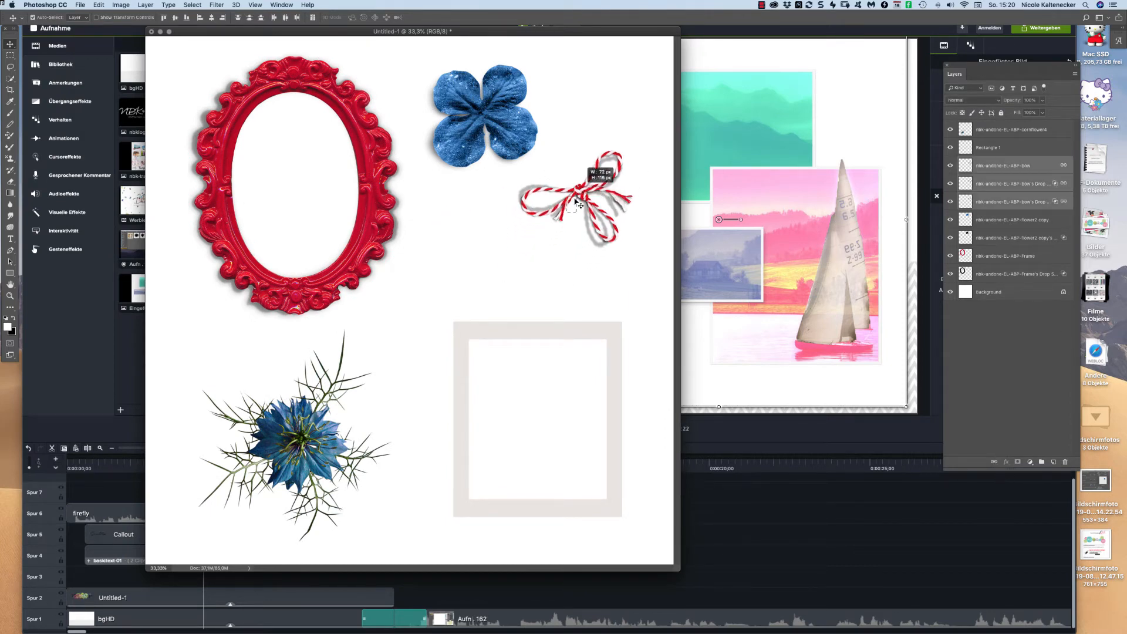
Arrange the linked bow on the four-petal flower at the oval frame's right edge, and shift the whole cluster slightly left.
left_click_drag(578, 197, 483, 115)
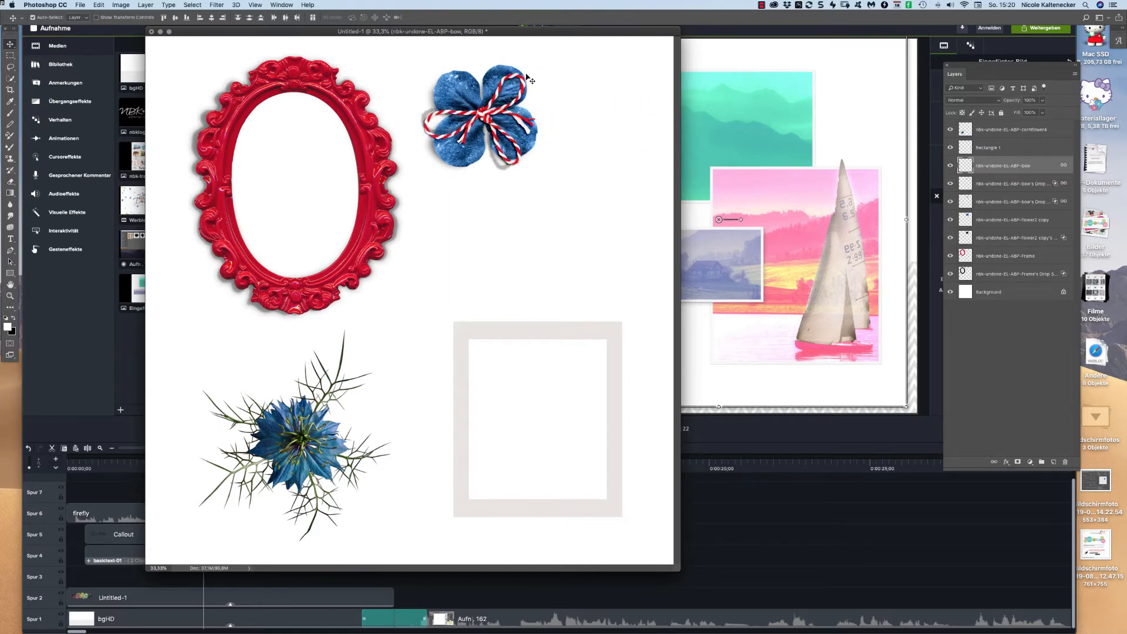
left_click_drag(570, 66, 425, 139)
left_click_drag(522, 115, 425, 216)
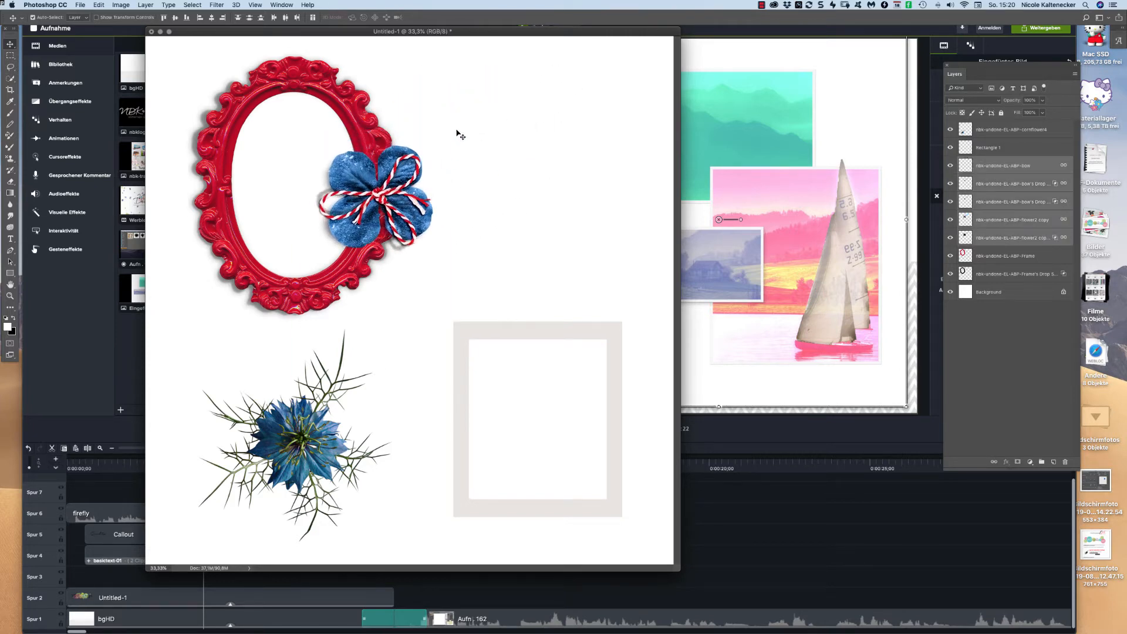
mouse_move(371, 263)
left_mouse_down()
mouse_move(444, 247)
mouse_move(509, 249)
mouse_move(350, 267)
left_mouse_up()
left_click(459, 227)
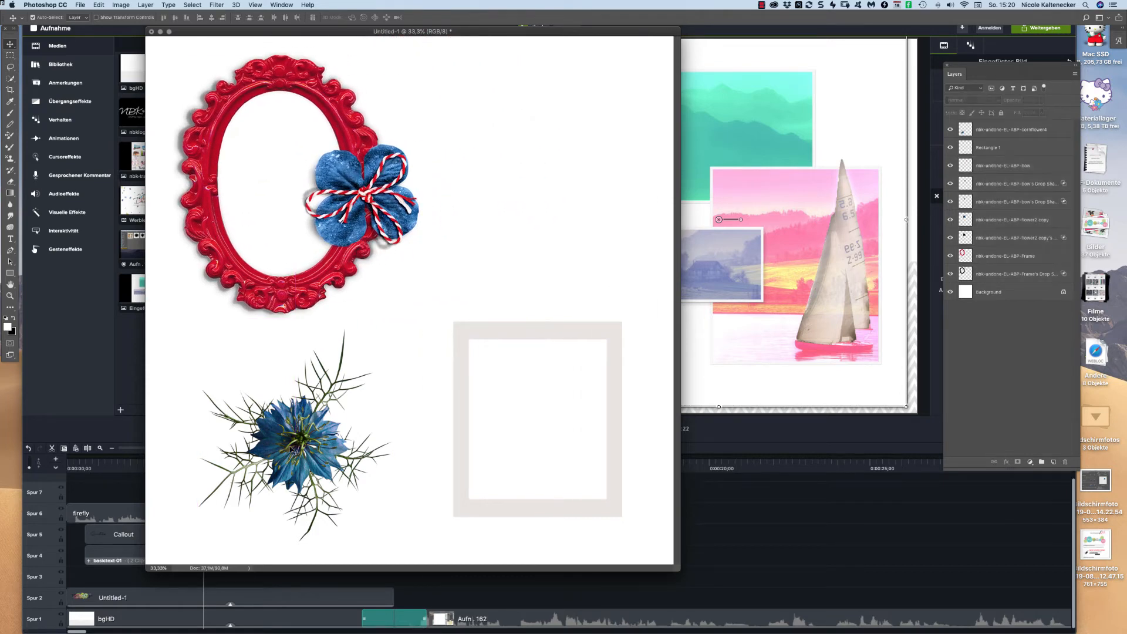
Move the blue cornflower into the empty area to the right of the oval frame, above the rectangular frame.
left_click_drag(318, 434, 569, 167)
left_click_drag(536, 332, 536, 333)
left_click(566, 168)
left_click_drag(567, 168, 568, 179)
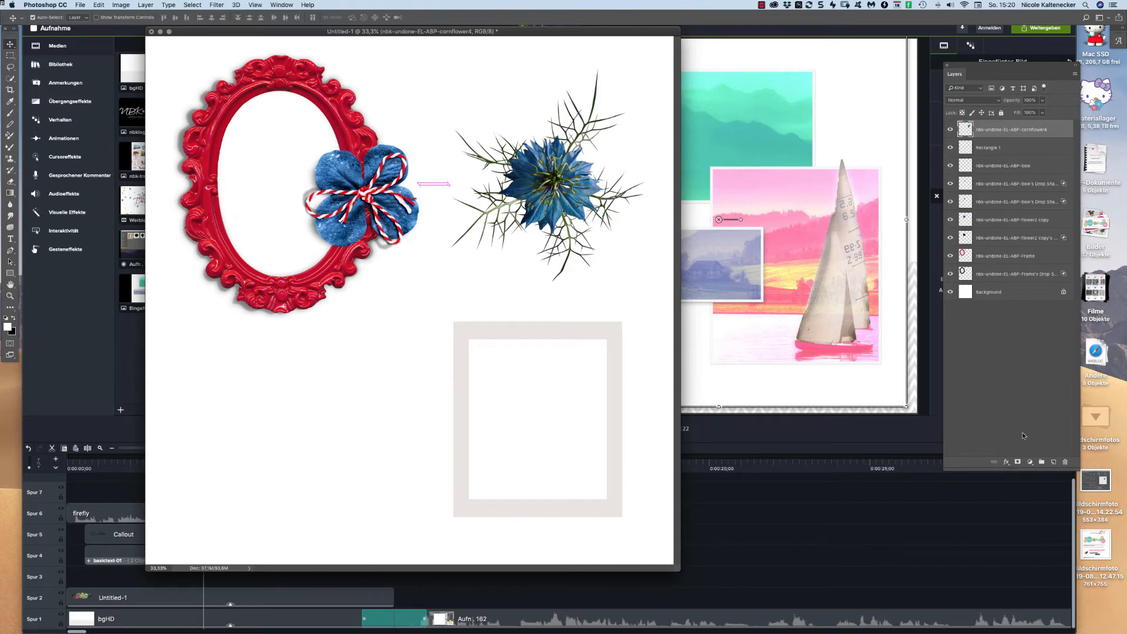
Add a Multiply drop shadow at 40° with a 3 px size and a short distance to the cornflower layer.
left_click(1074, 74)
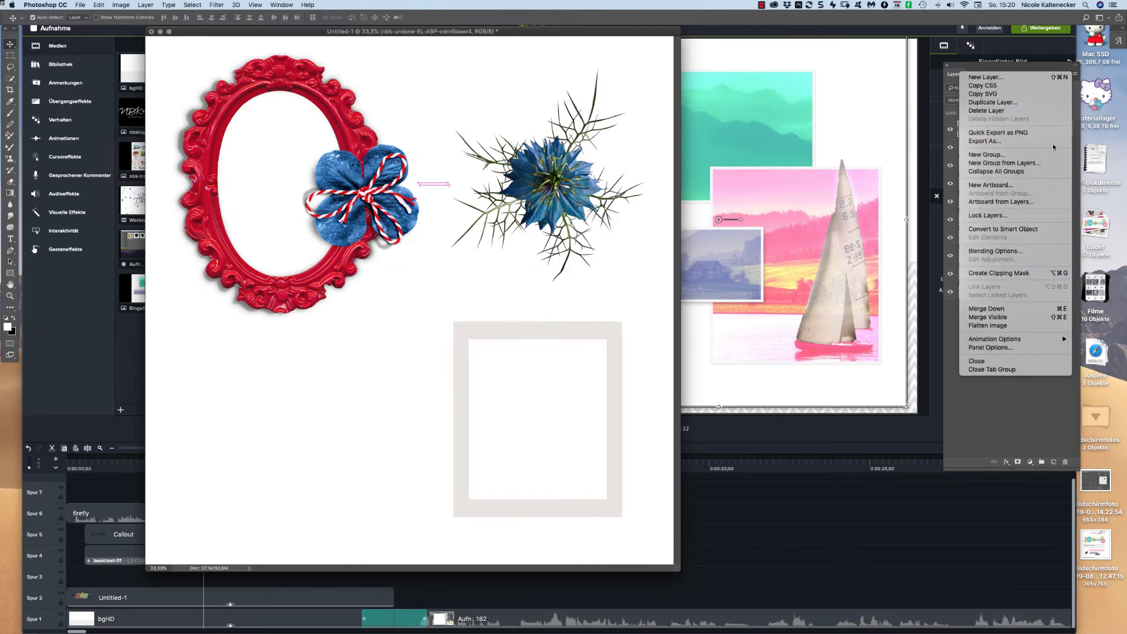
left_click(1007, 462)
left_click(1006, 462)
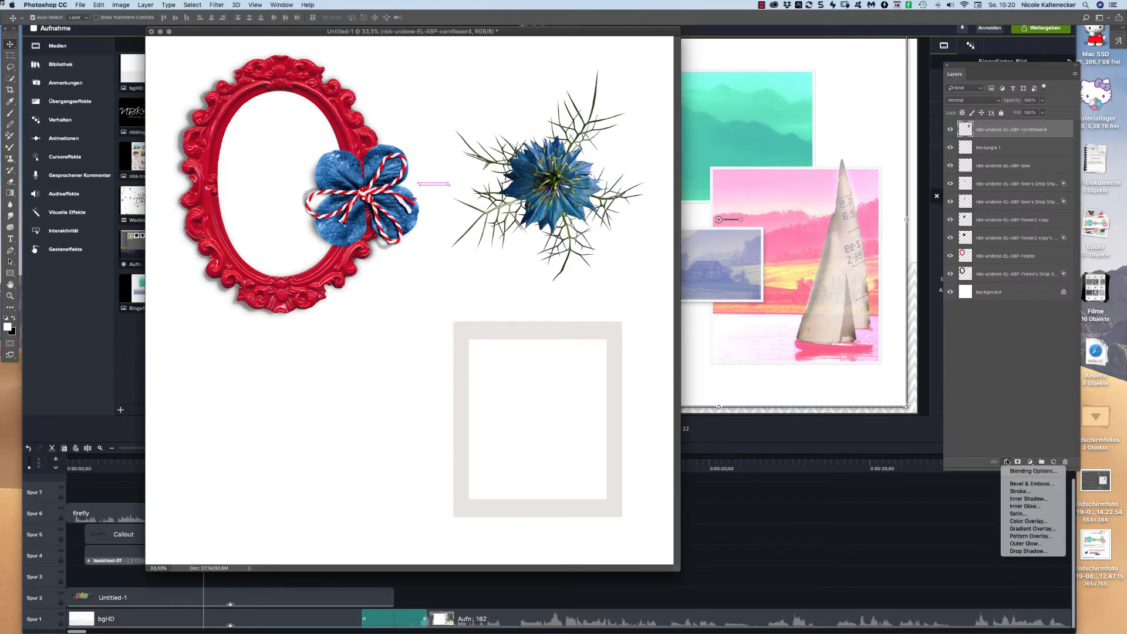
left_click(1027, 551)
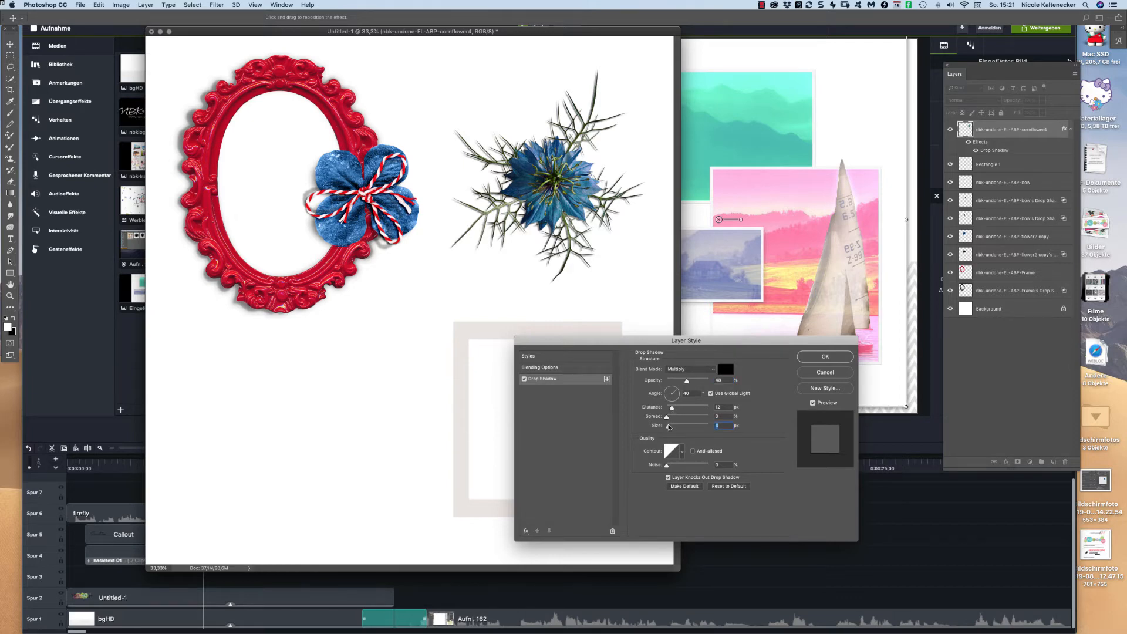
left_click_drag(672, 403, 679, 414)
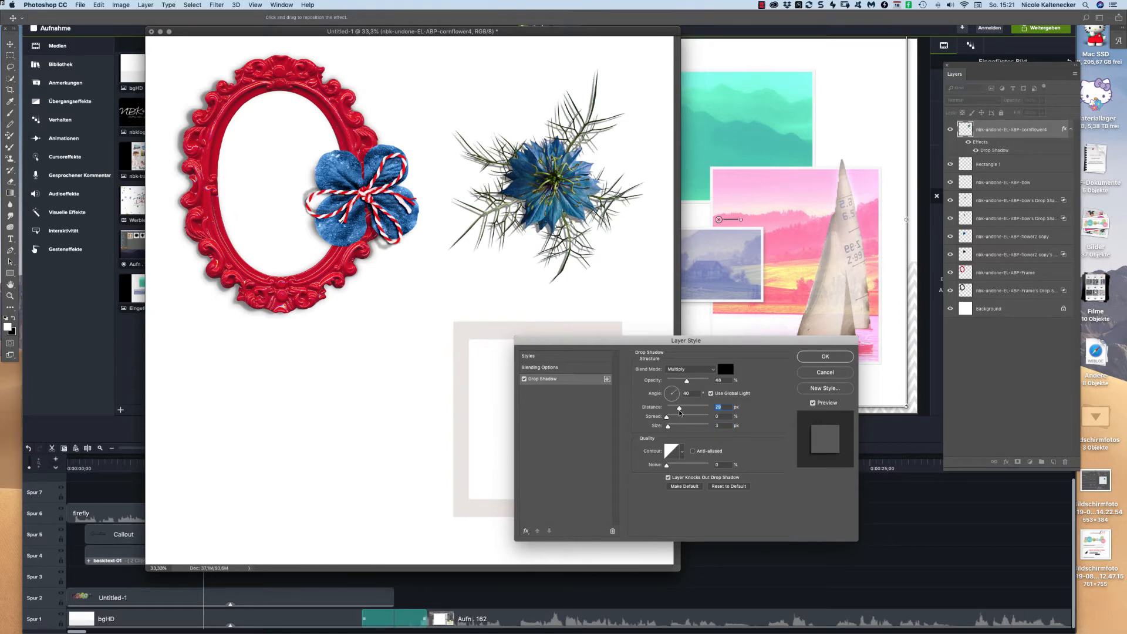
left_click_drag(680, 413, 670, 413)
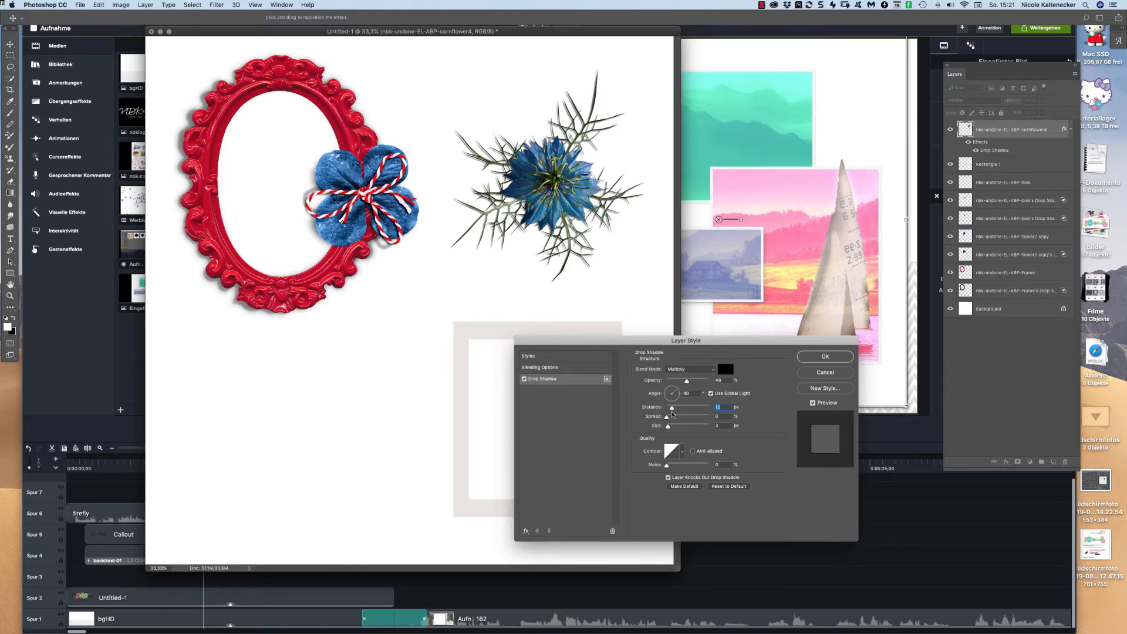
left_click_drag(672, 415, 669, 414)
left_click(827, 356)
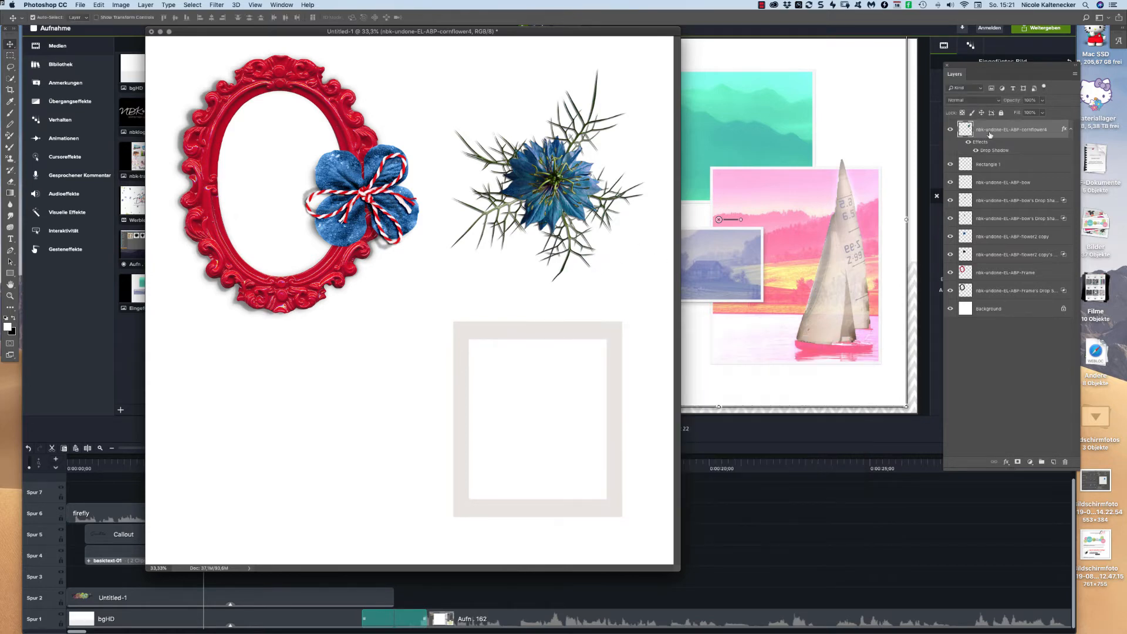
Separate the cornflower's drop shadow onto its own layer and rotate that shadow clockwise by about 0.5°.
right_click(1063, 129)
left_click(1050, 272)
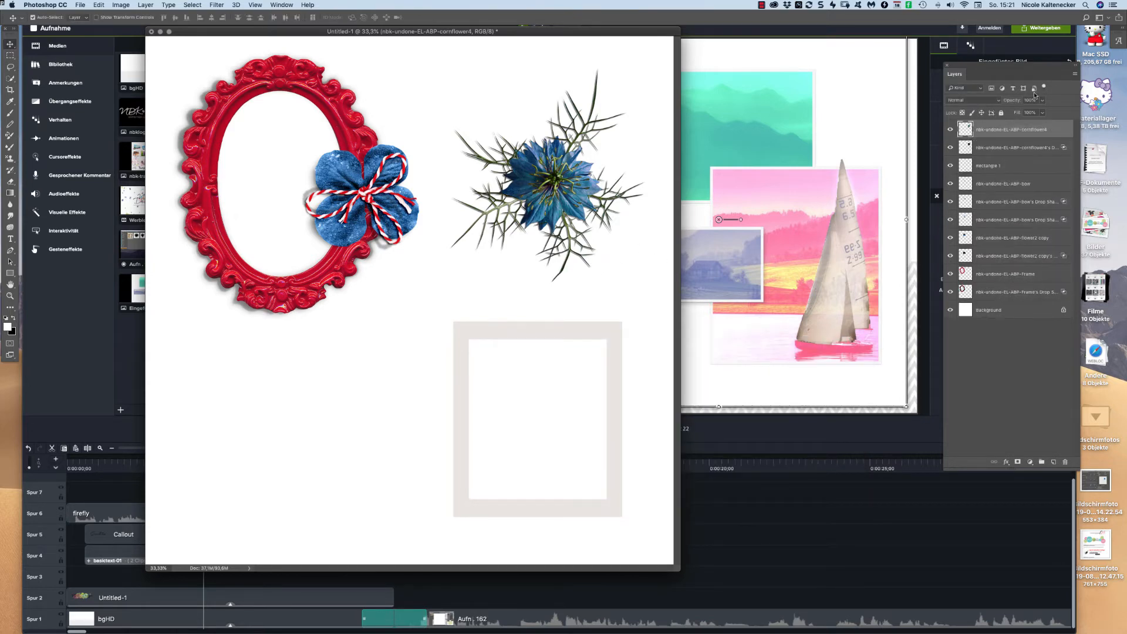
key("super+t")
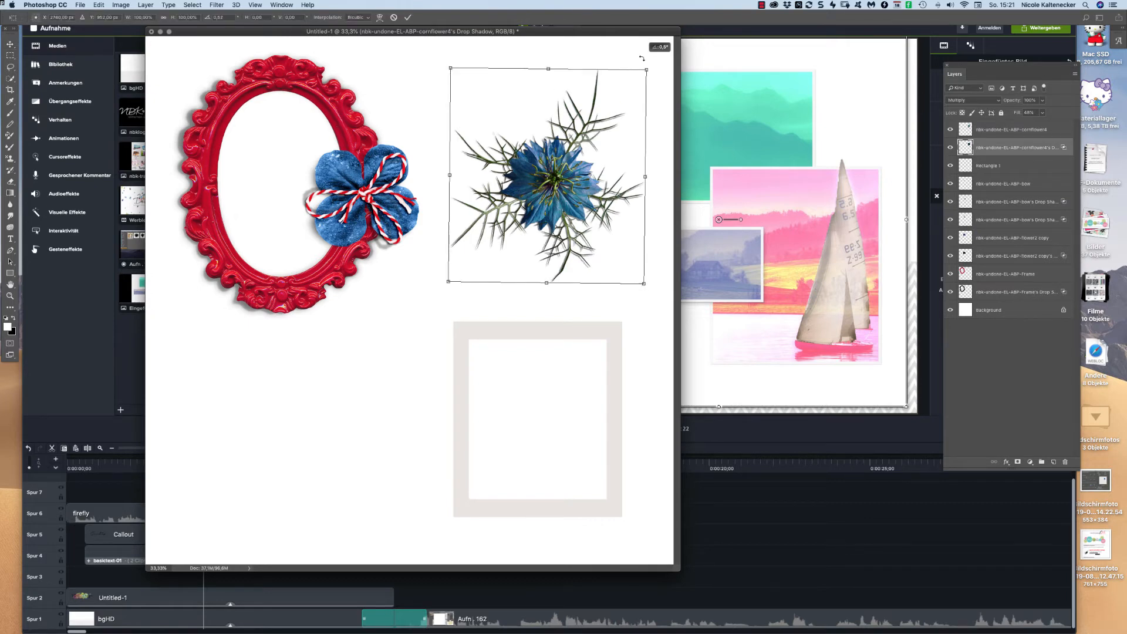
left_click_drag(641, 56, 643, 56)
left_click(407, 17)
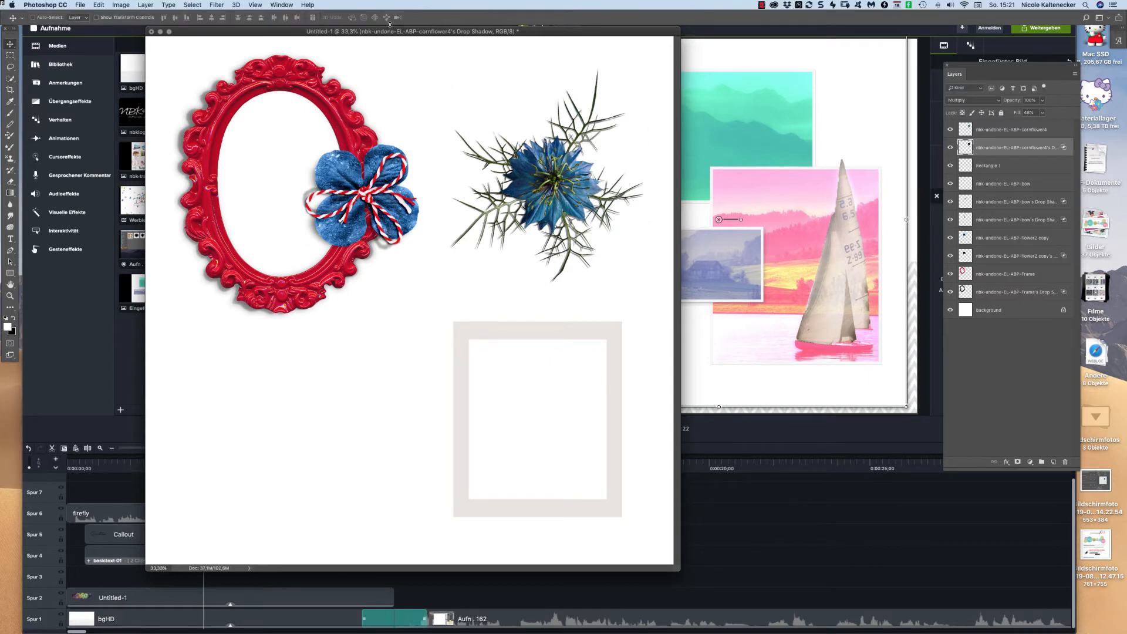
Warp the cornflower's shadow layer unevenly around its outer tips, shifting the mesh at the upper, right, lower and left edges.
key("super+t")
left_click(380, 17)
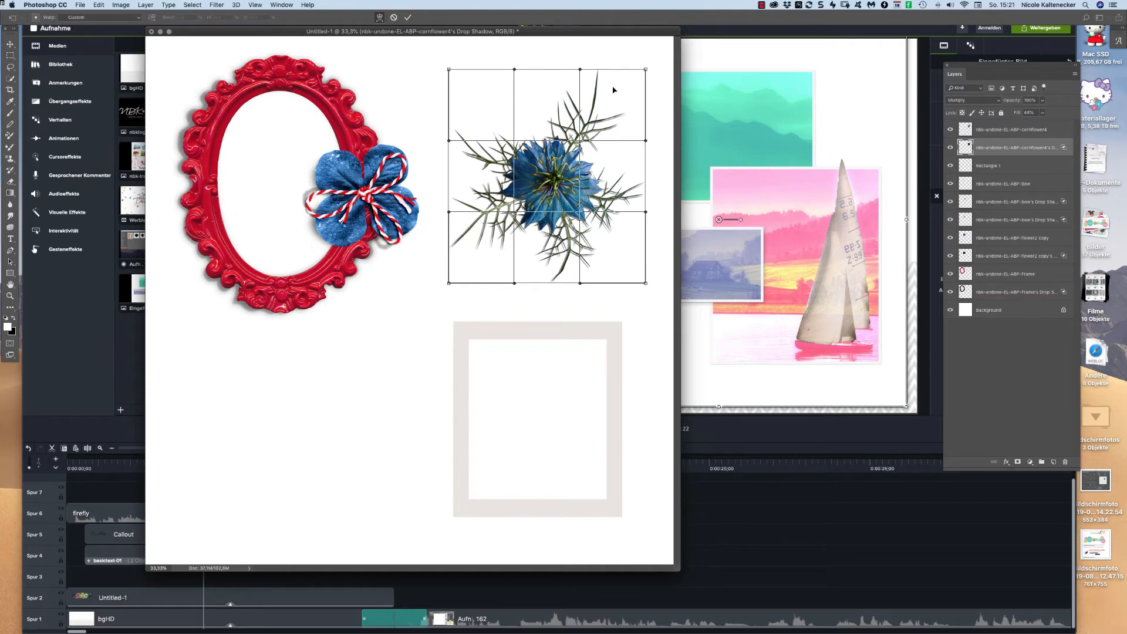
left_click_drag(601, 76, 628, 128)
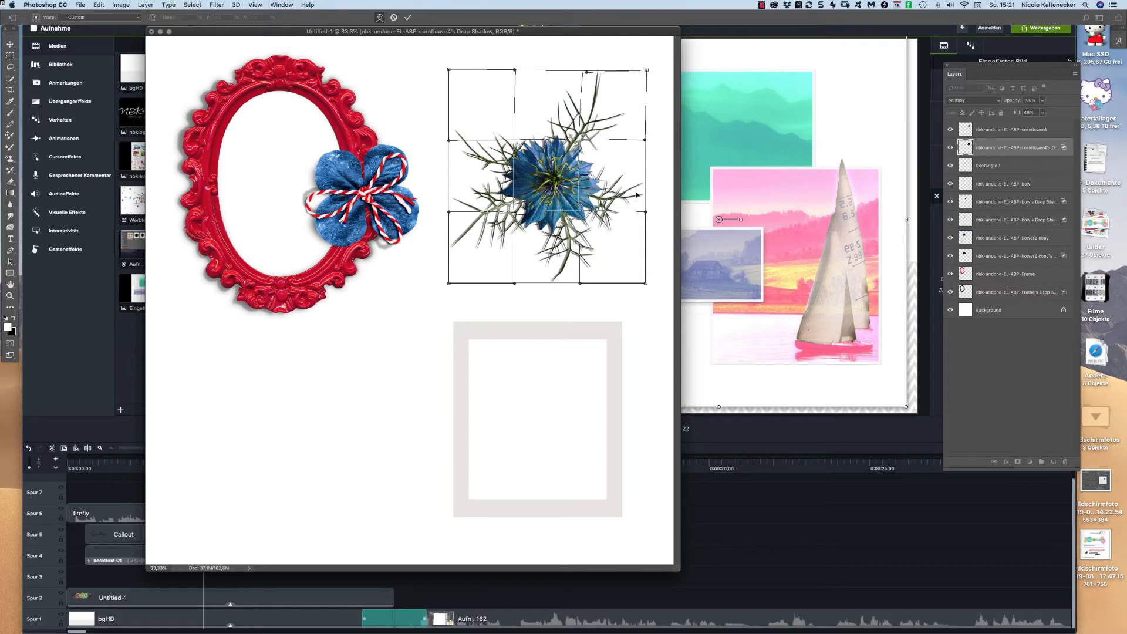
left_click_drag(643, 192, 610, 204)
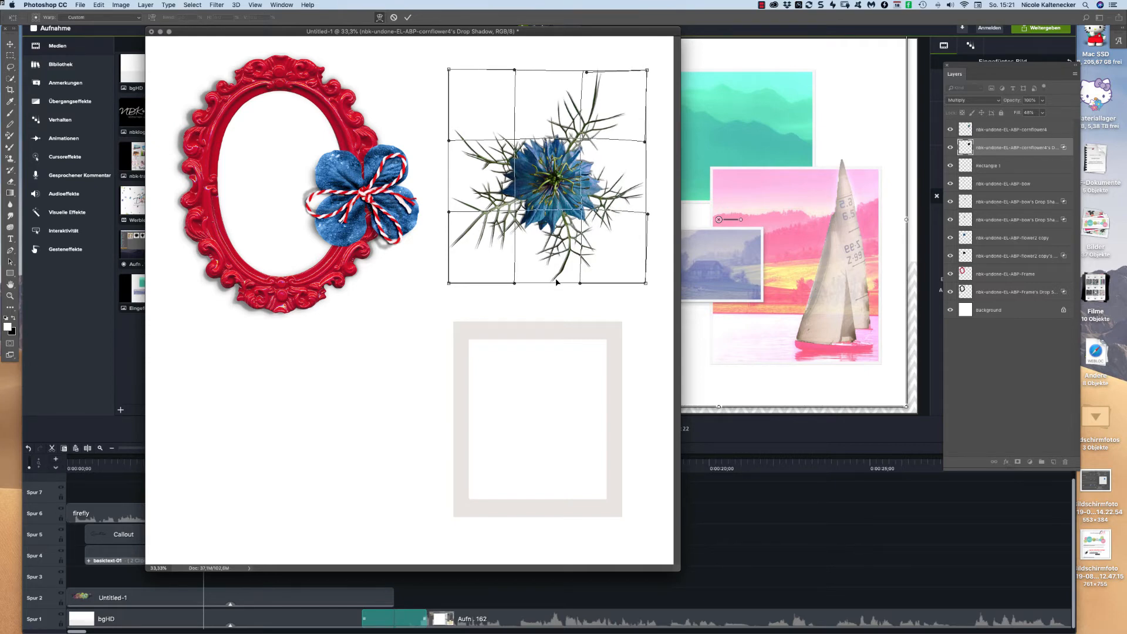
left_click_drag(557, 282, 566, 254)
left_click_drag(453, 249, 490, 216)
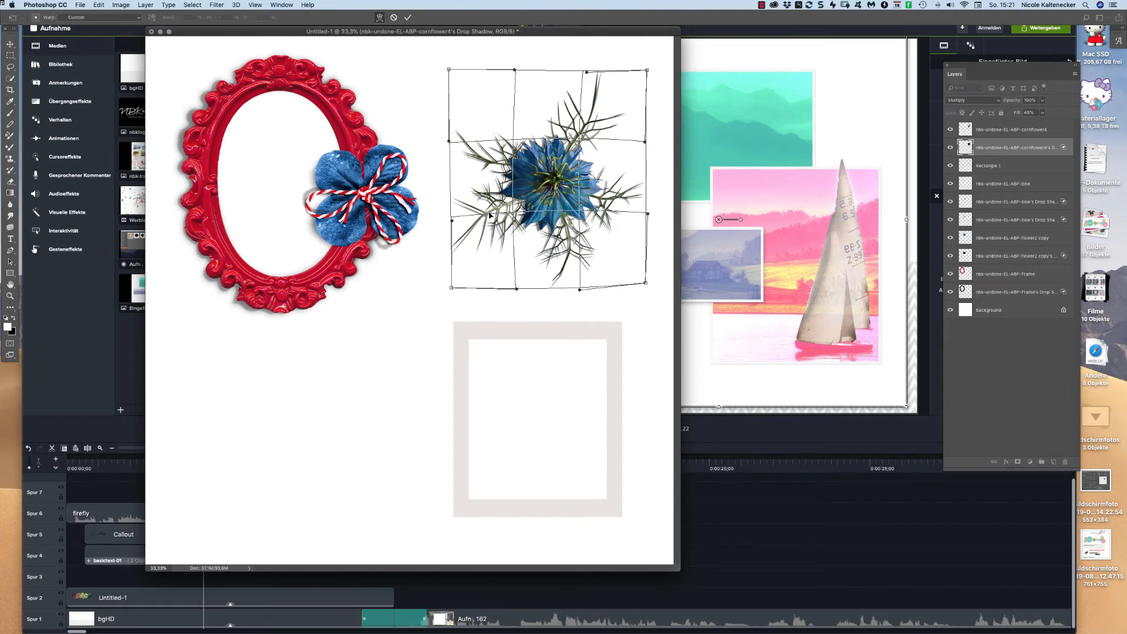
left_click_drag(455, 141, 450, 112)
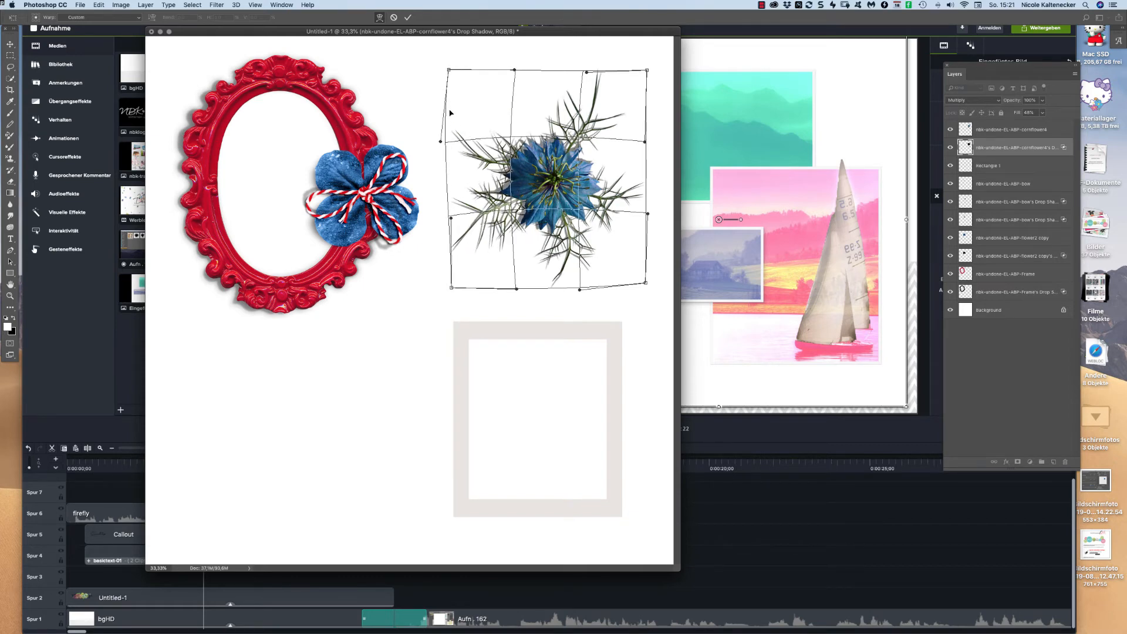
left_click_drag(450, 71, 442, 69)
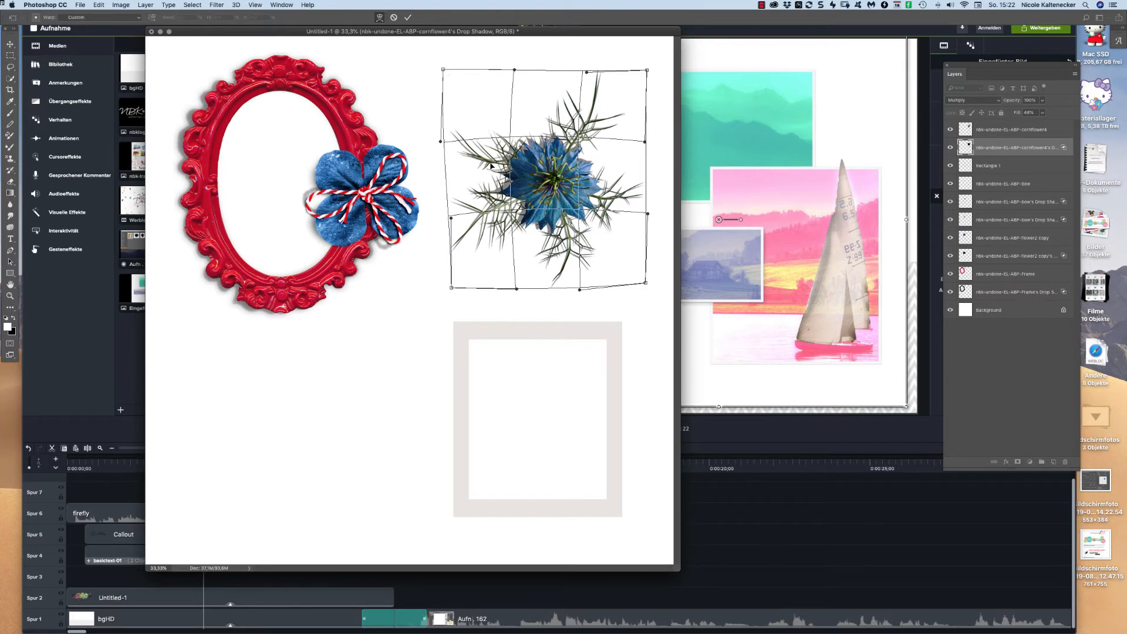
left_click_drag(492, 165, 580, 179)
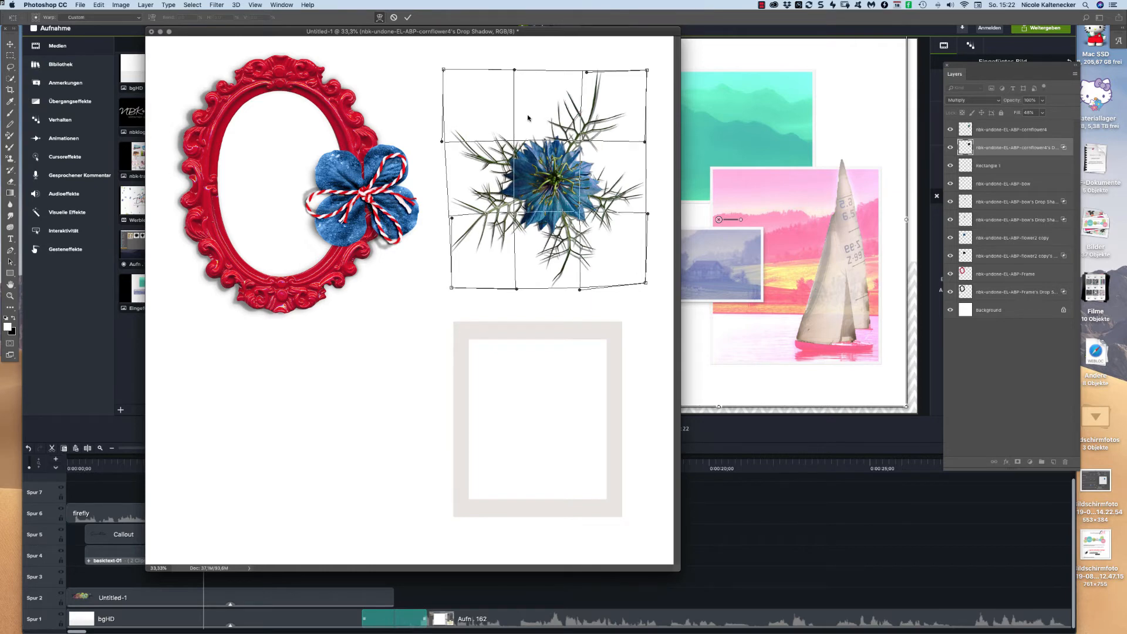
key("Return")
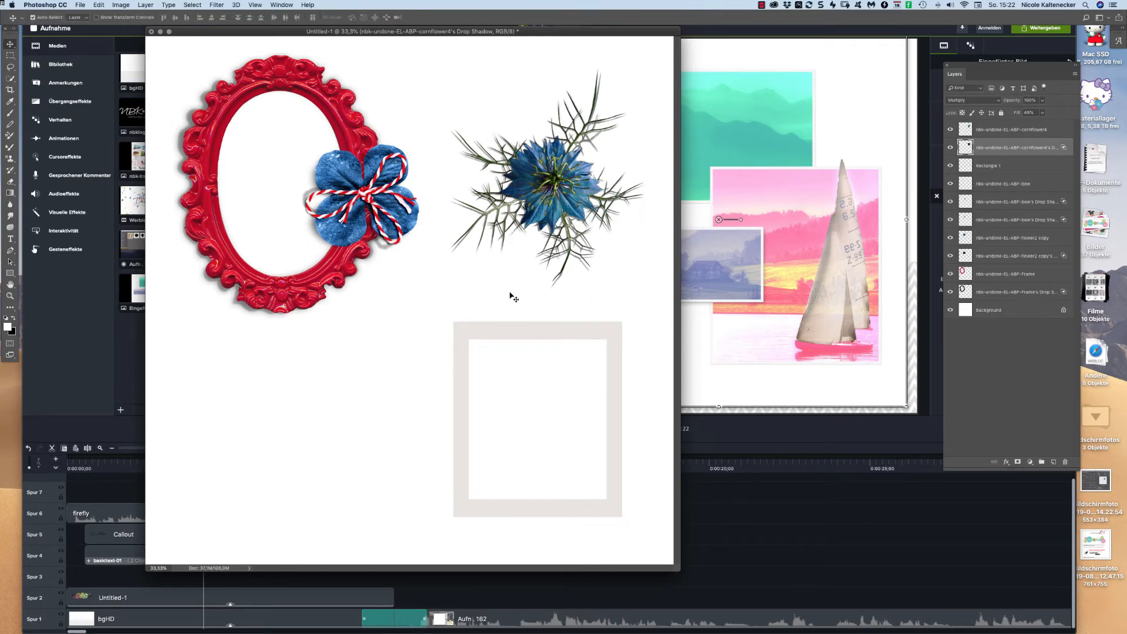
Adjust the fill of the cornflower's shadow layer to tune the strength of the shadow.
left_click(1042, 113)
left_click_drag(1031, 122, 1037, 124)
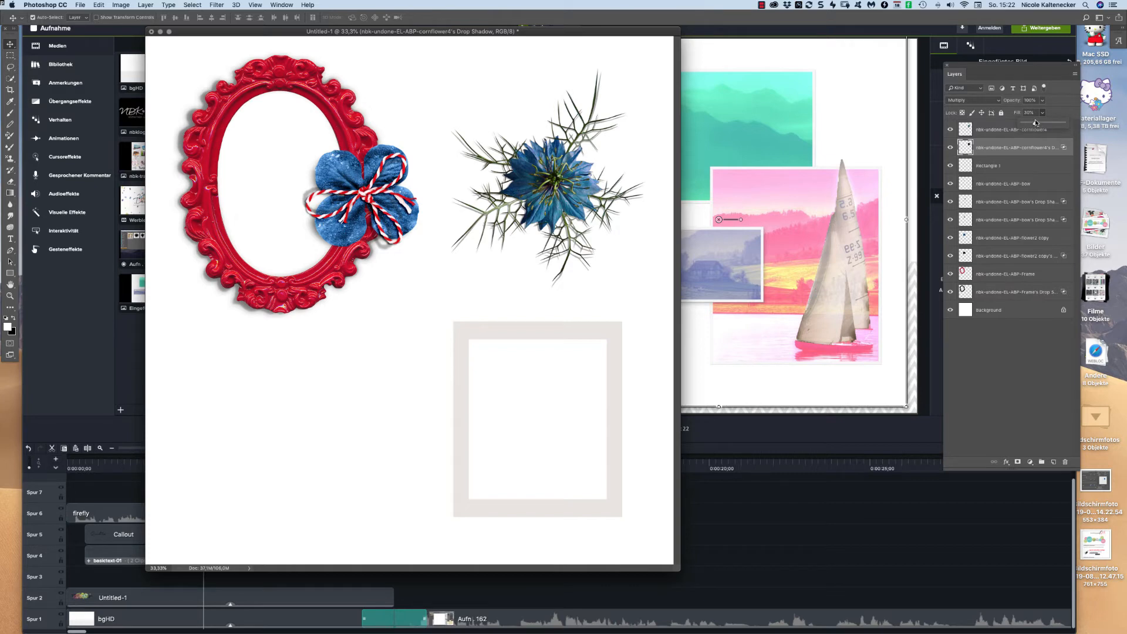
left_click_drag(1034, 122, 1033, 124)
Select the cornflower together with its shadow layer, link the two layers, and move them slightly upward.
left_click(663, 66)
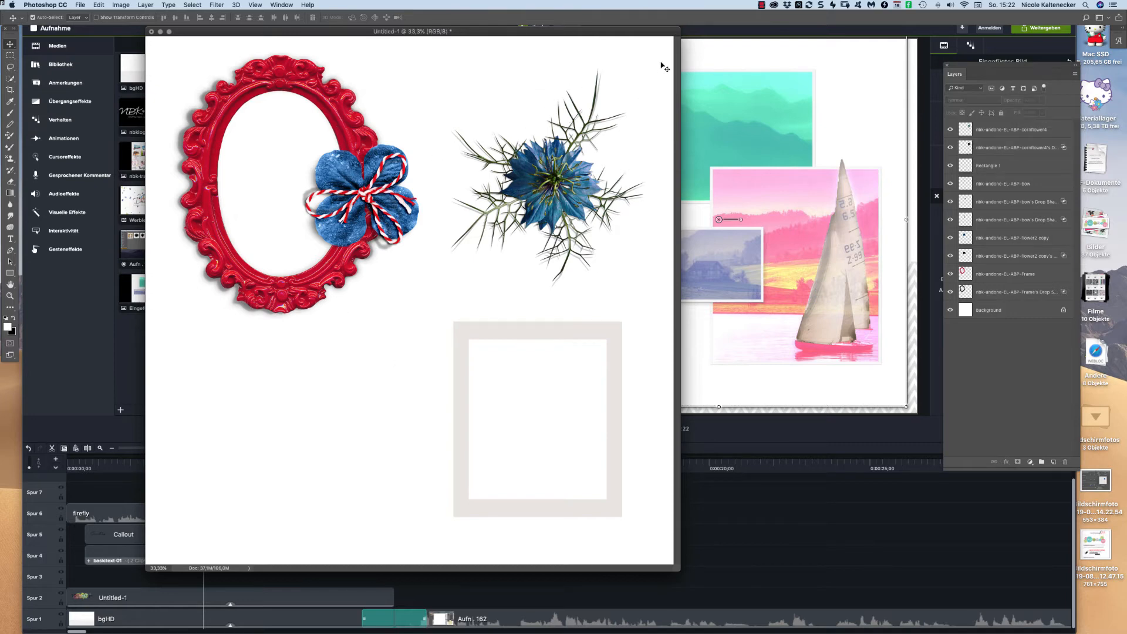
left_click(586, 210)
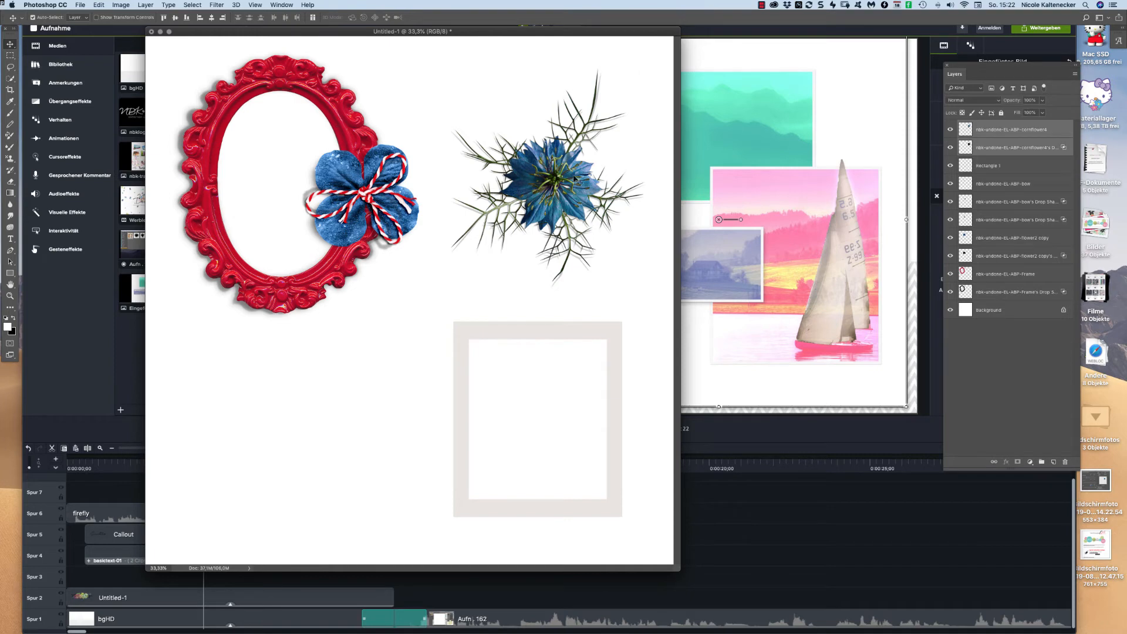
left_click_drag(541, 164, 565, 148)
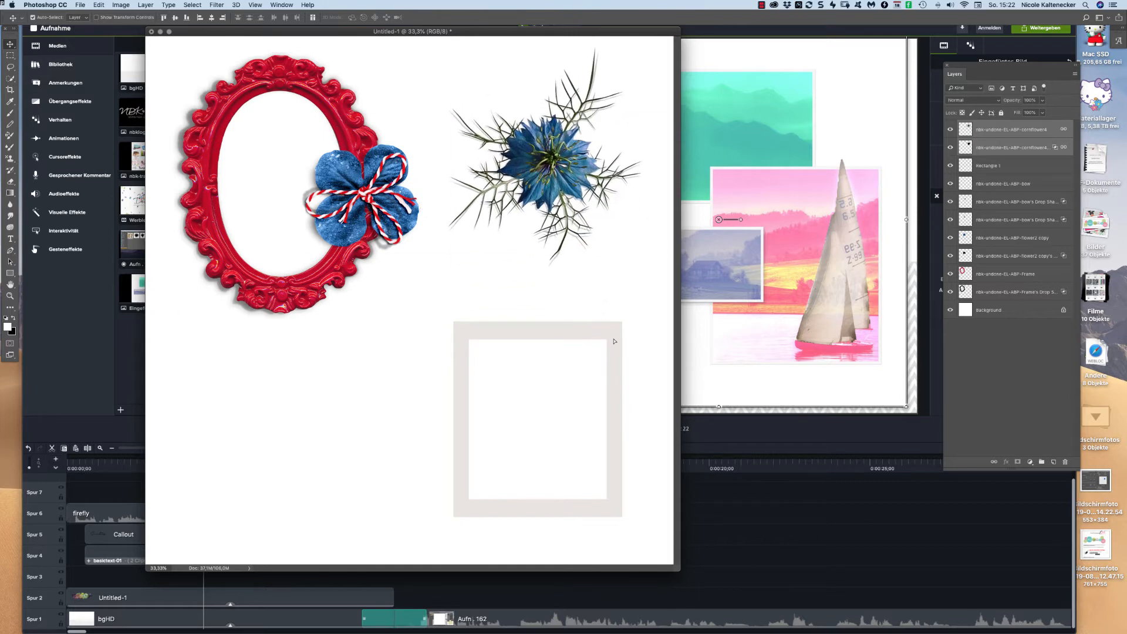
Move the rectangular frame slightly up and to the left, duplicate its layer, and hide the original Rectangle 1 layer.
left_click_drag(614, 341, 590, 313)
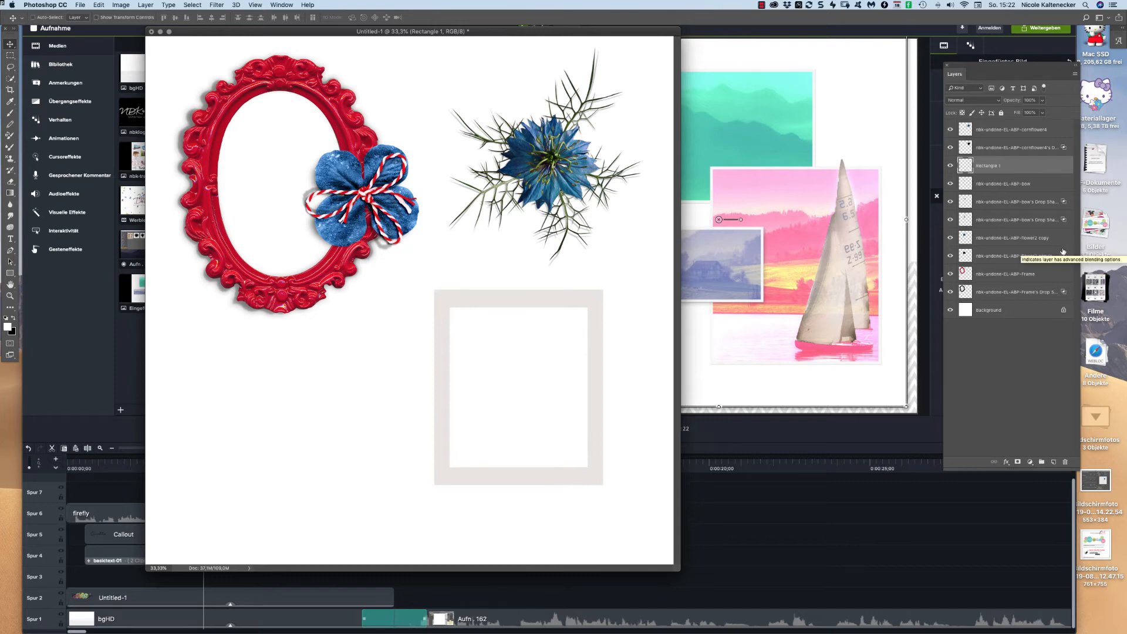
key("super+j")
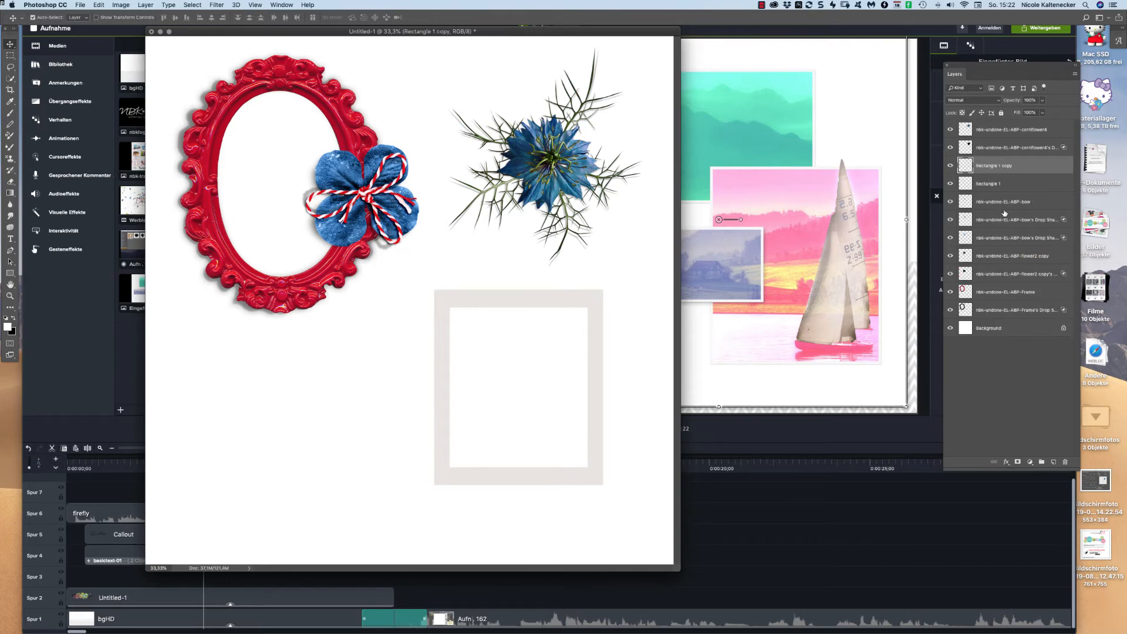
left_click(950, 184)
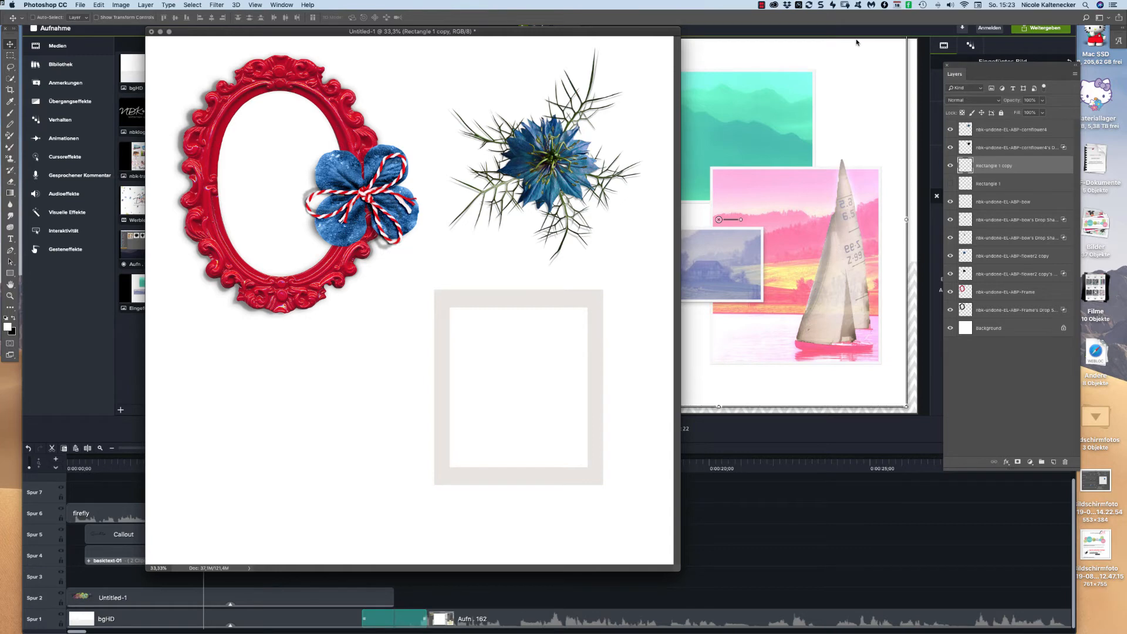
Turn the duplicated rectangular frame black by lowering its lightness with Hue/Saturation.
key("super+u")
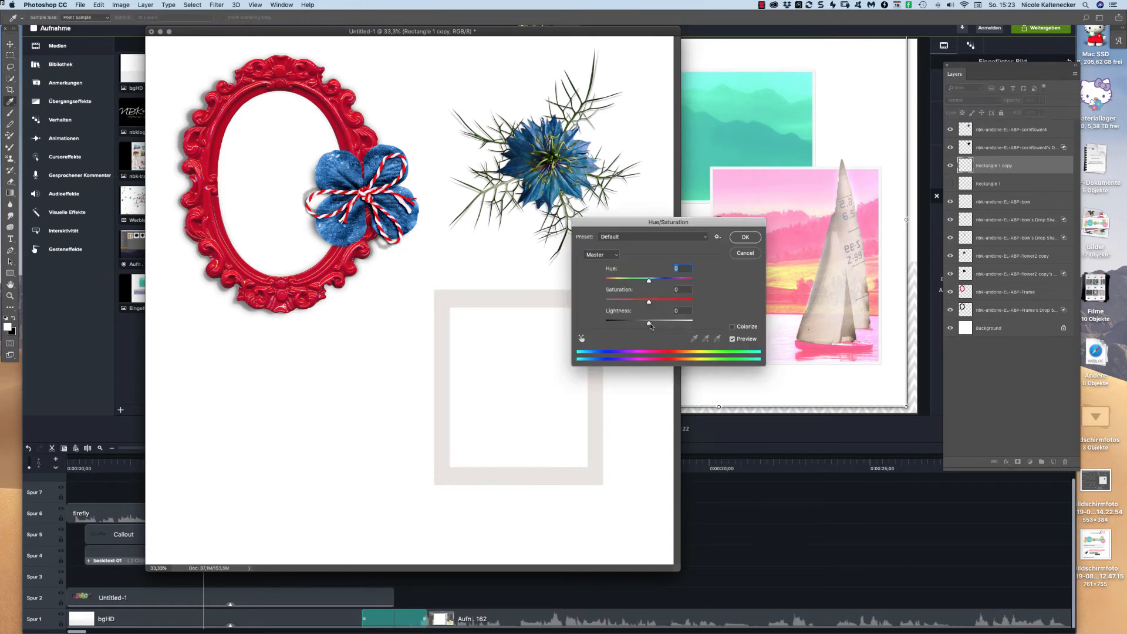
left_click_drag(650, 324, 606, 322)
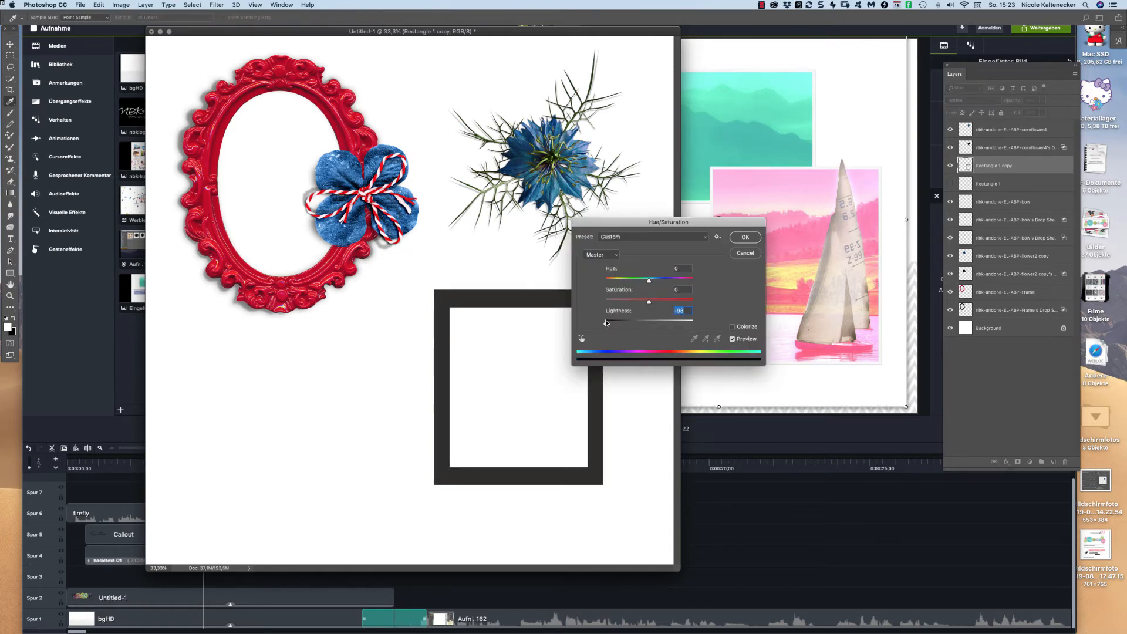
left_click(746, 238)
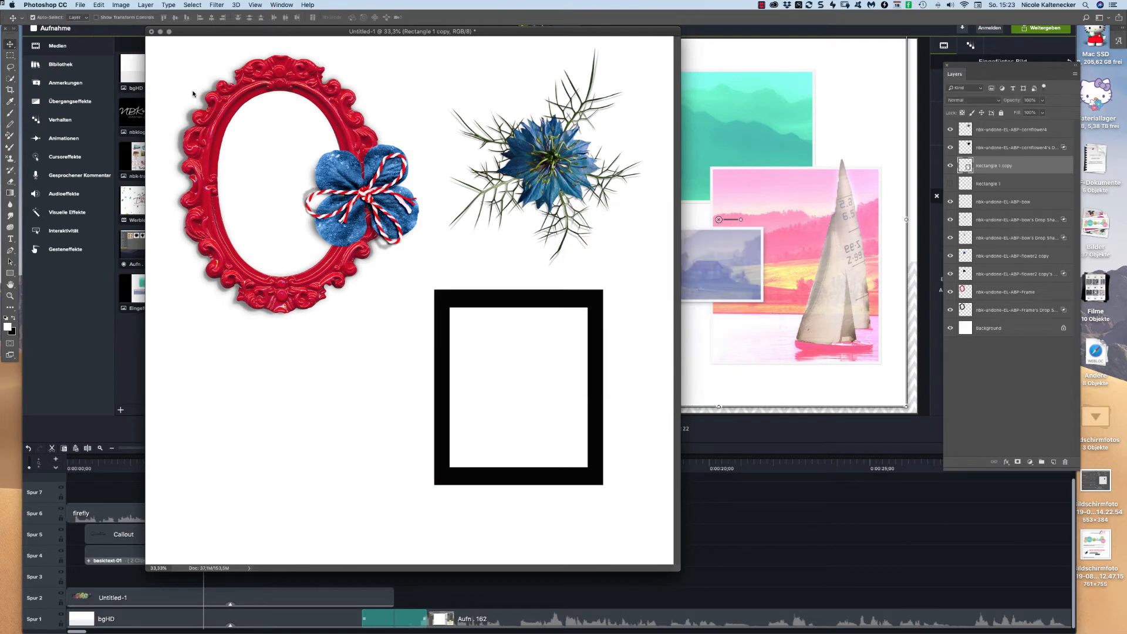
Apply a Lens Blur to the black frame copy with a radius of about 28 and a specular highlight brightness of 14.
left_click(216, 4)
mouse_move(306, 110)
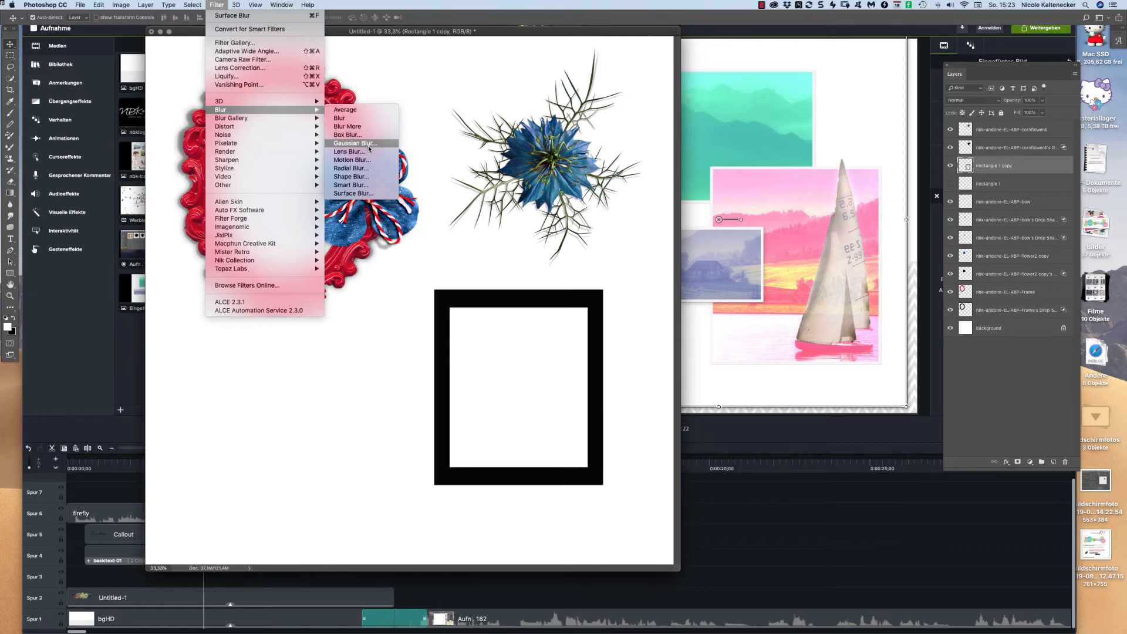
left_click(370, 151)
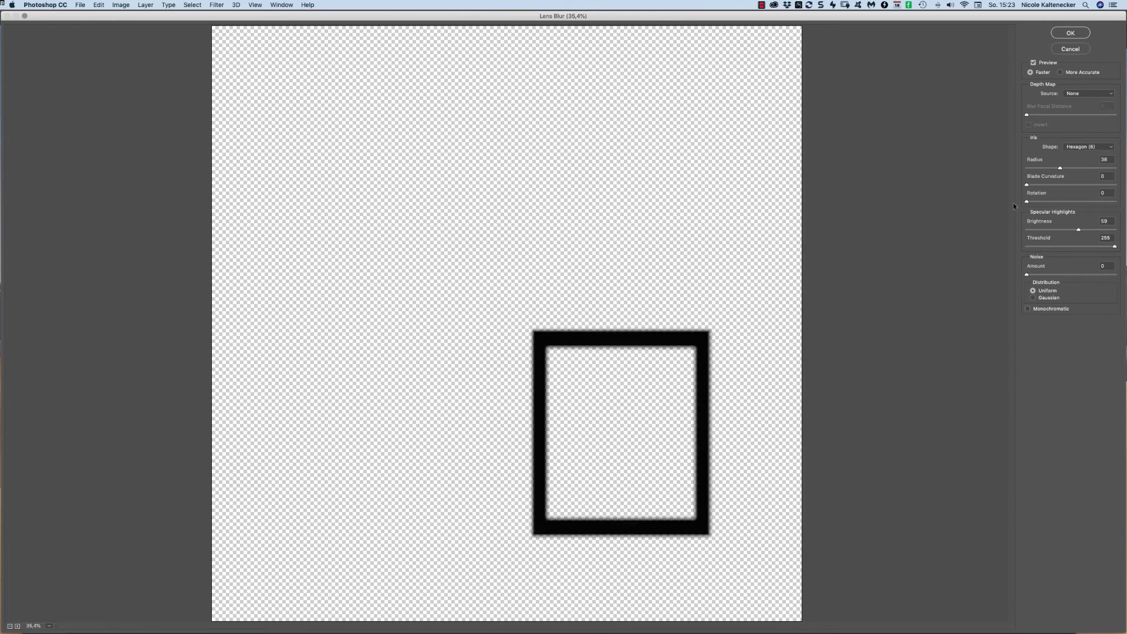
left_click_drag(1065, 172, 1045, 171)
left_click(1040, 169)
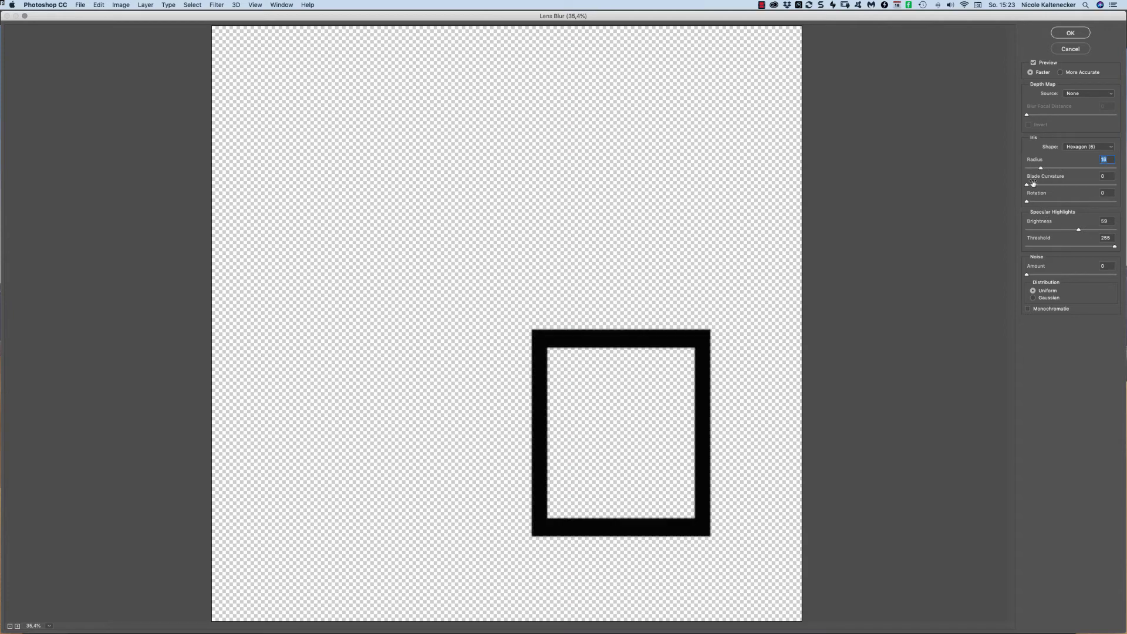
left_click(1036, 169)
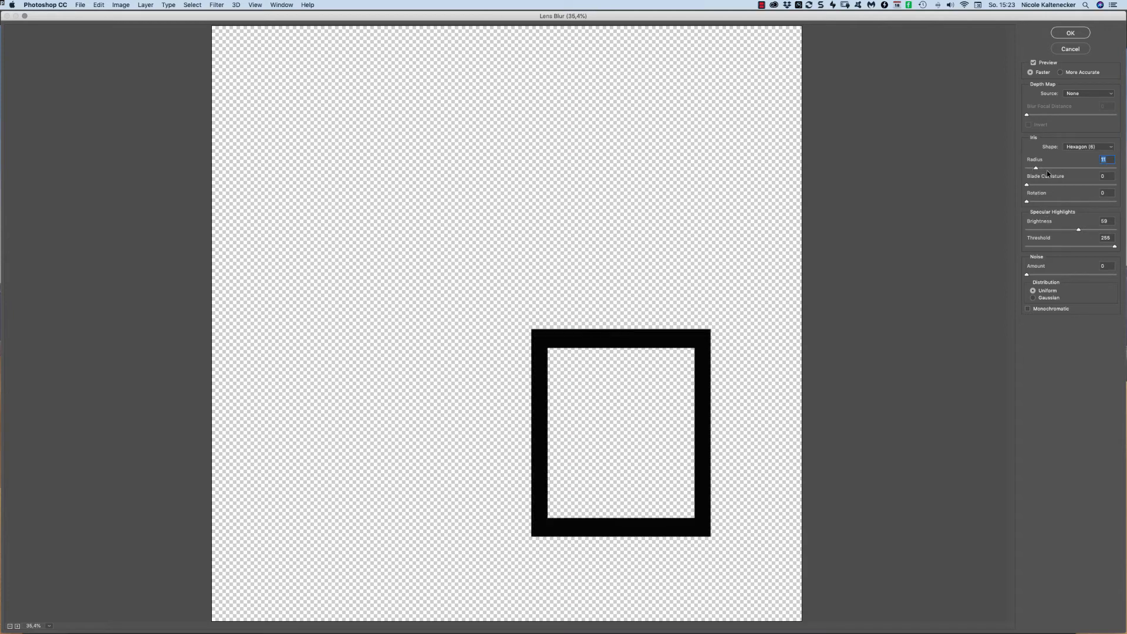
left_click(1039, 230)
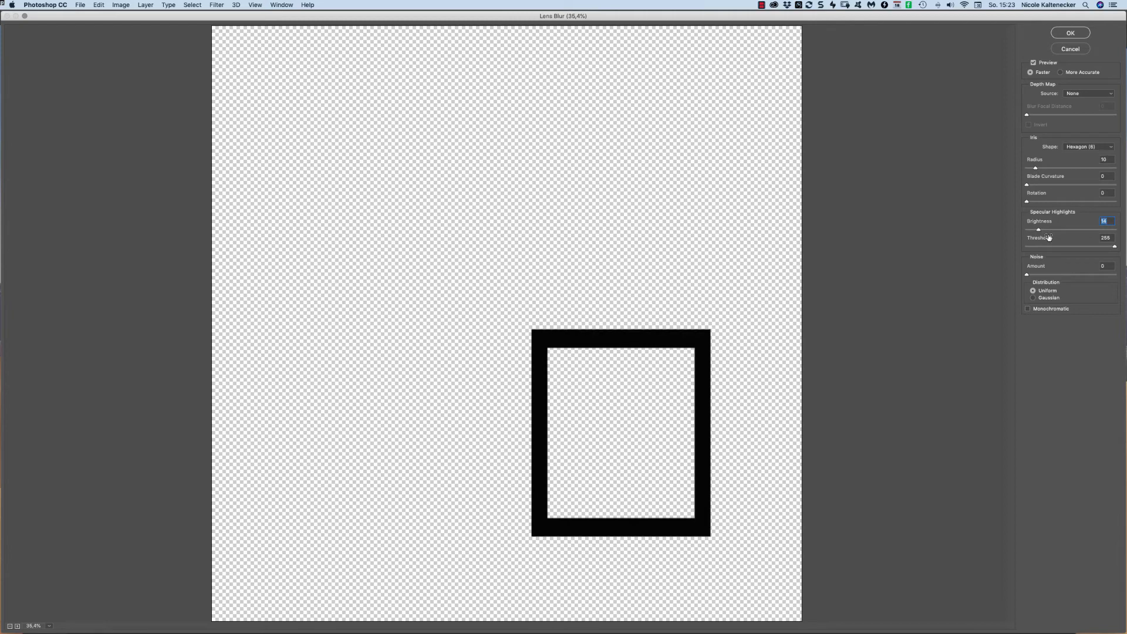
left_click(1037, 169)
left_click(1039, 168)
left_click_drag(1041, 170, 1049, 170)
left_click(1054, 168)
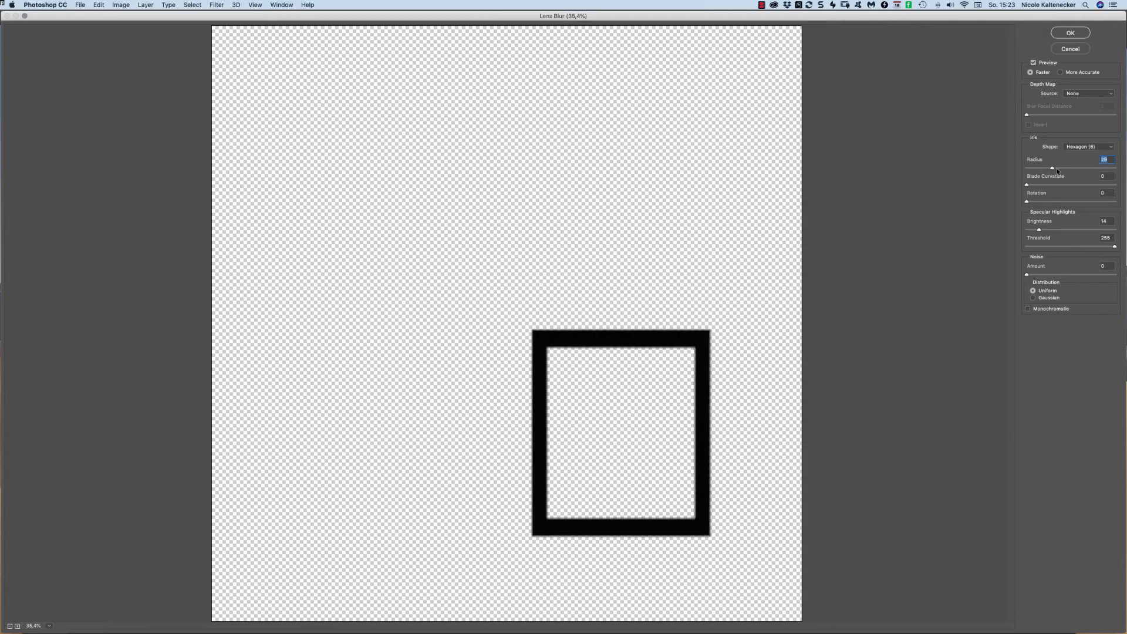
left_click(1076, 34)
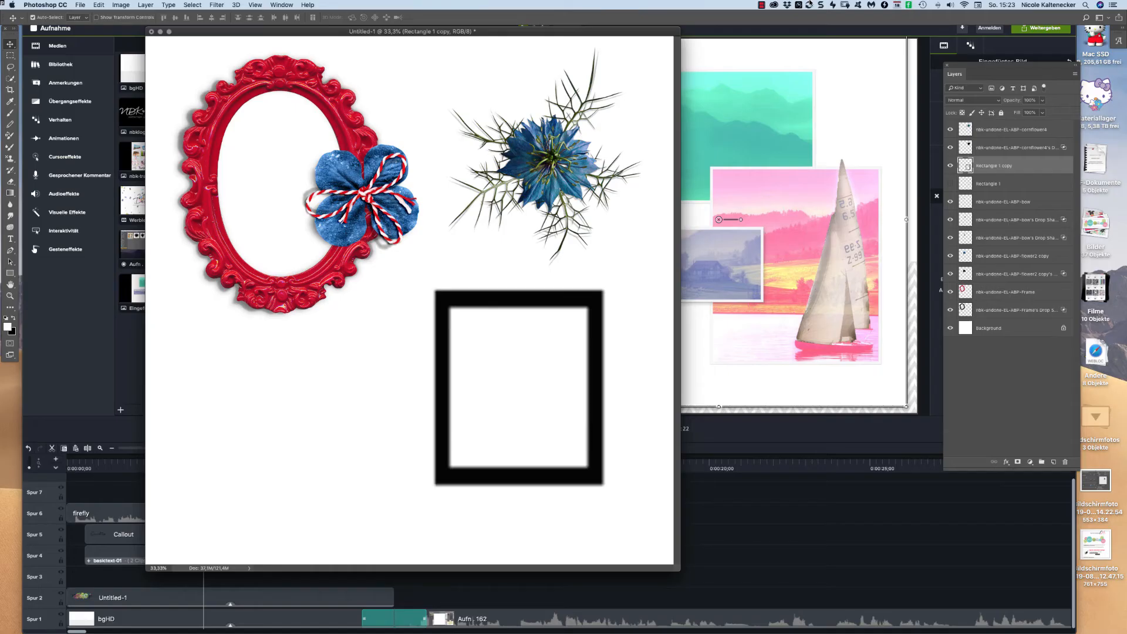
Show the Rectangle 1 layer again and move it above the blurred black Rectangle 1 copy.
left_click(951, 183)
left_click(1009, 183)
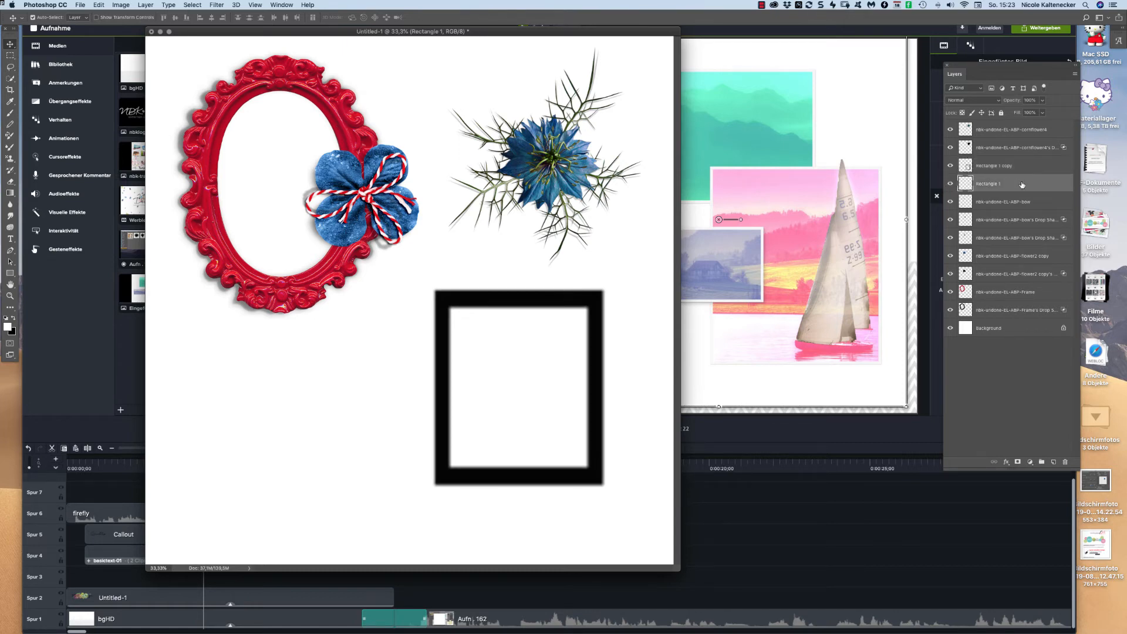
left_click_drag(1011, 183, 1016, 158)
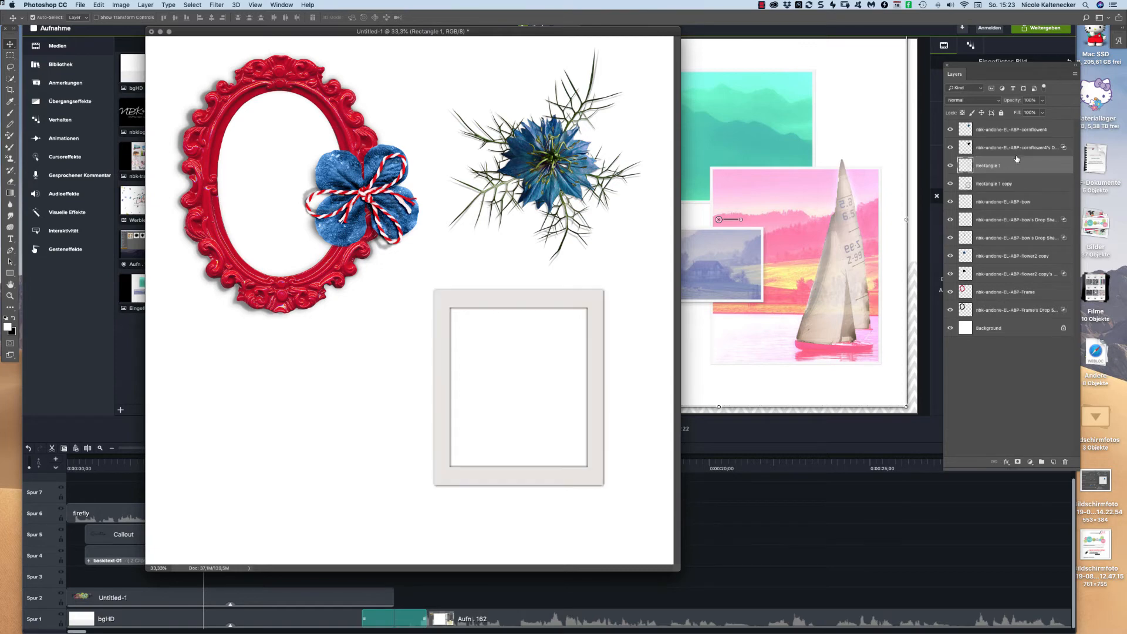
left_click(1020, 185)
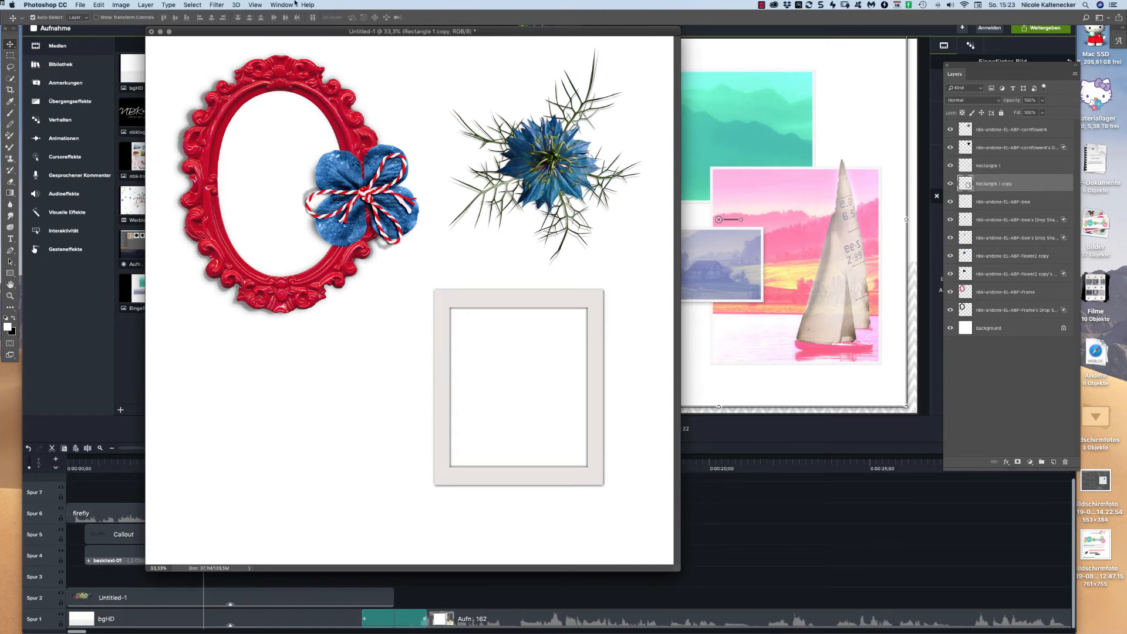
left_click(216, 4)
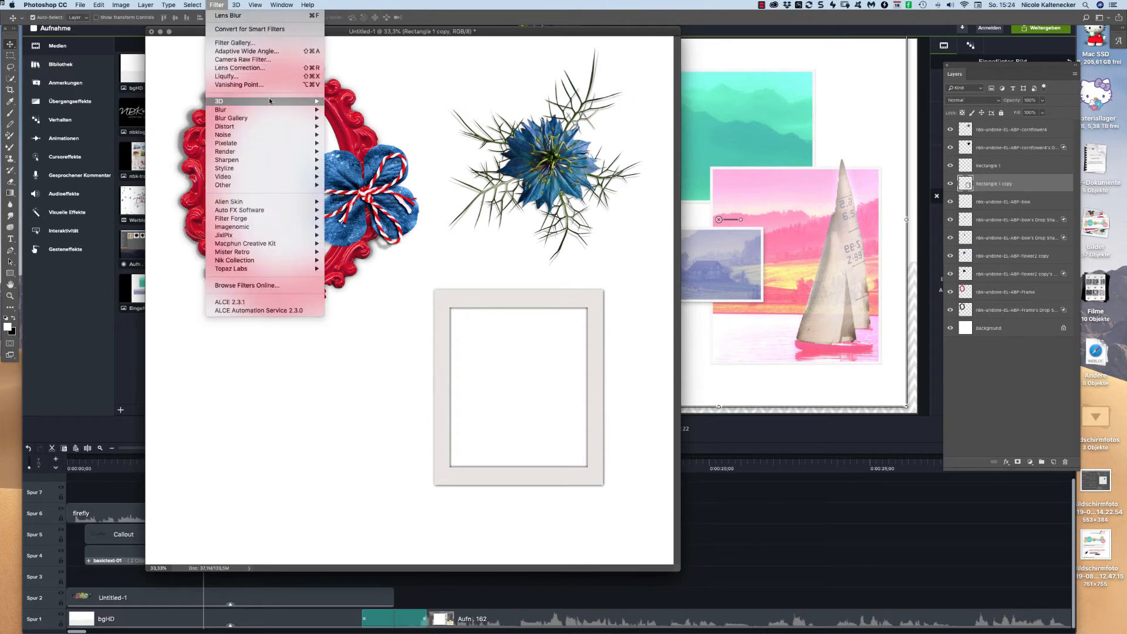
mouse_move(276, 125)
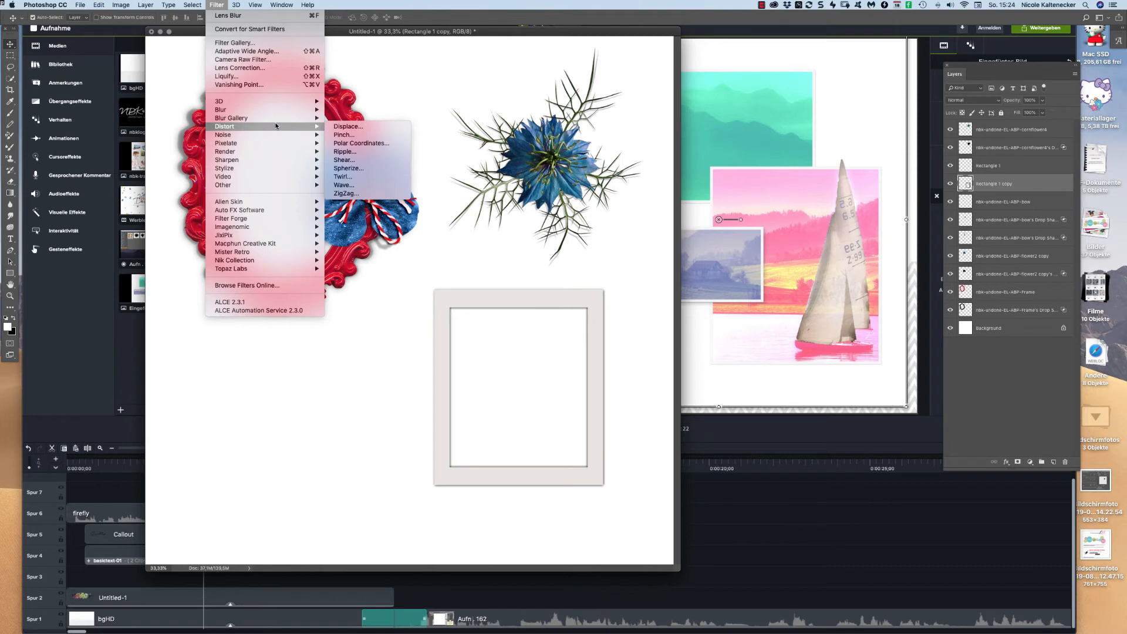
left_click(344, 185)
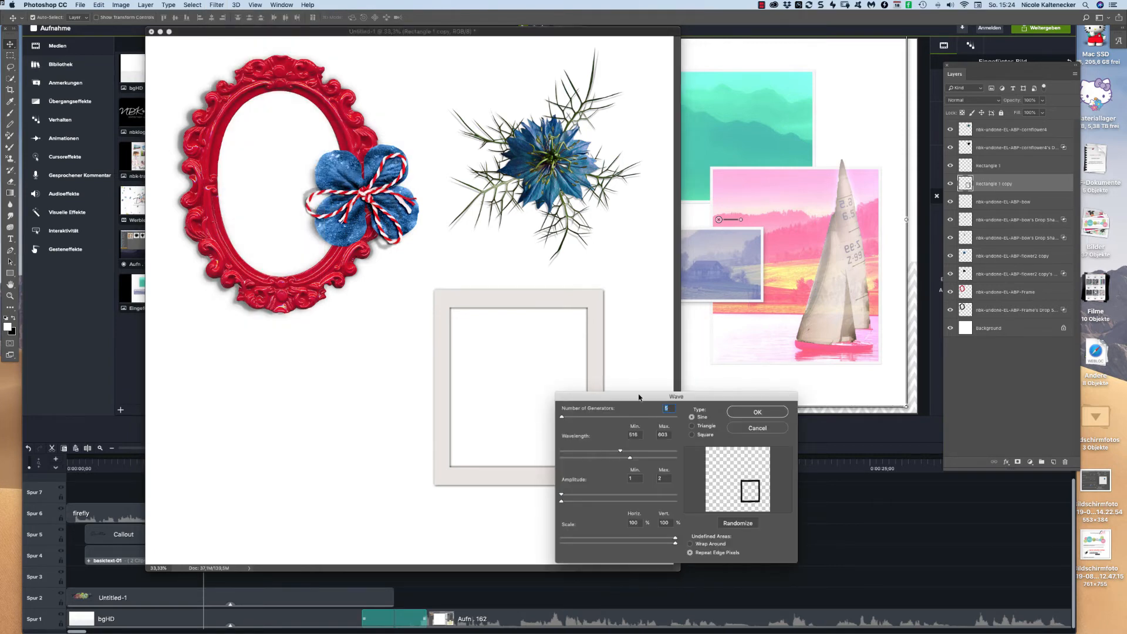
left_click_drag(638, 397, 710, 294)
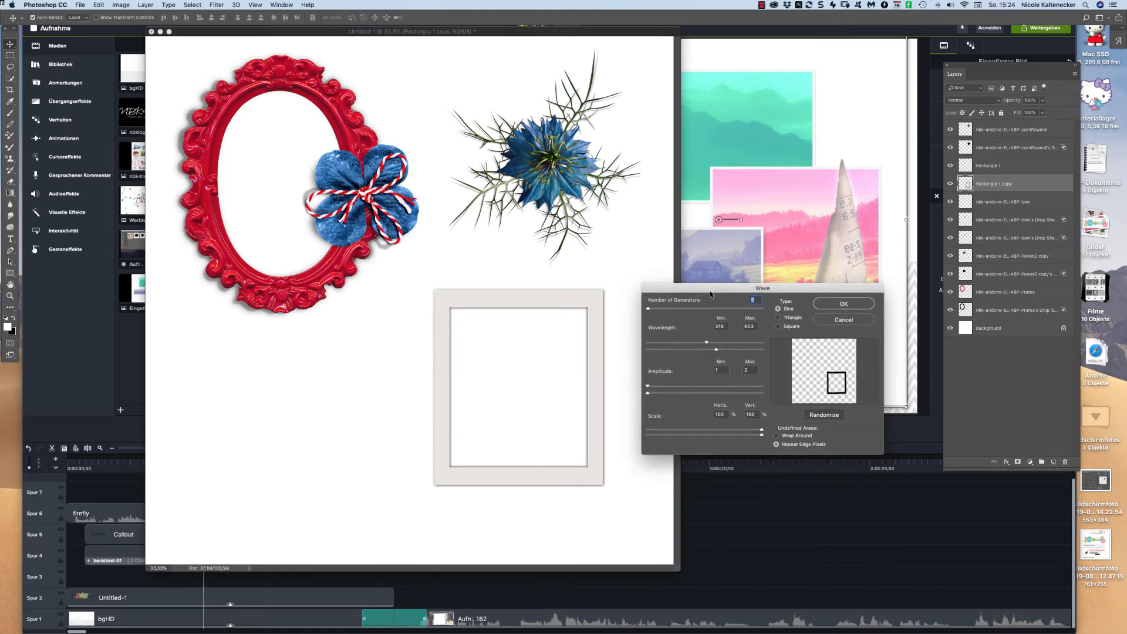
Hide the Camtasia window and cancel the open Wave filter dialog in Photoshop.
left_click(730, 533)
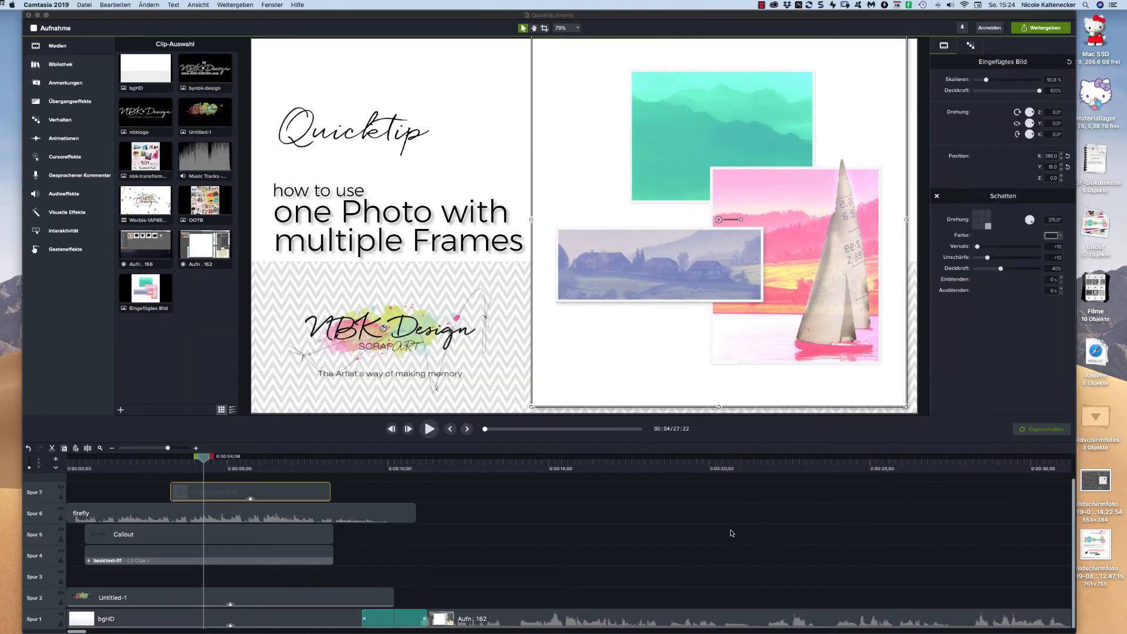
left_click(731, 533)
key("super+h")
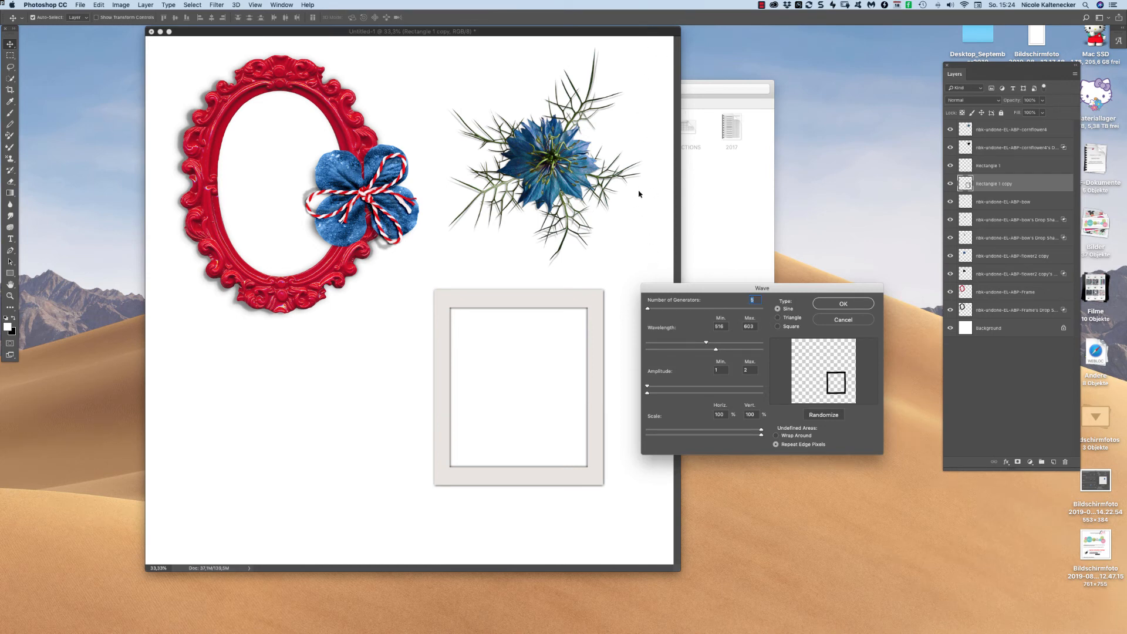
key("Escape")
left_click(645, 273)
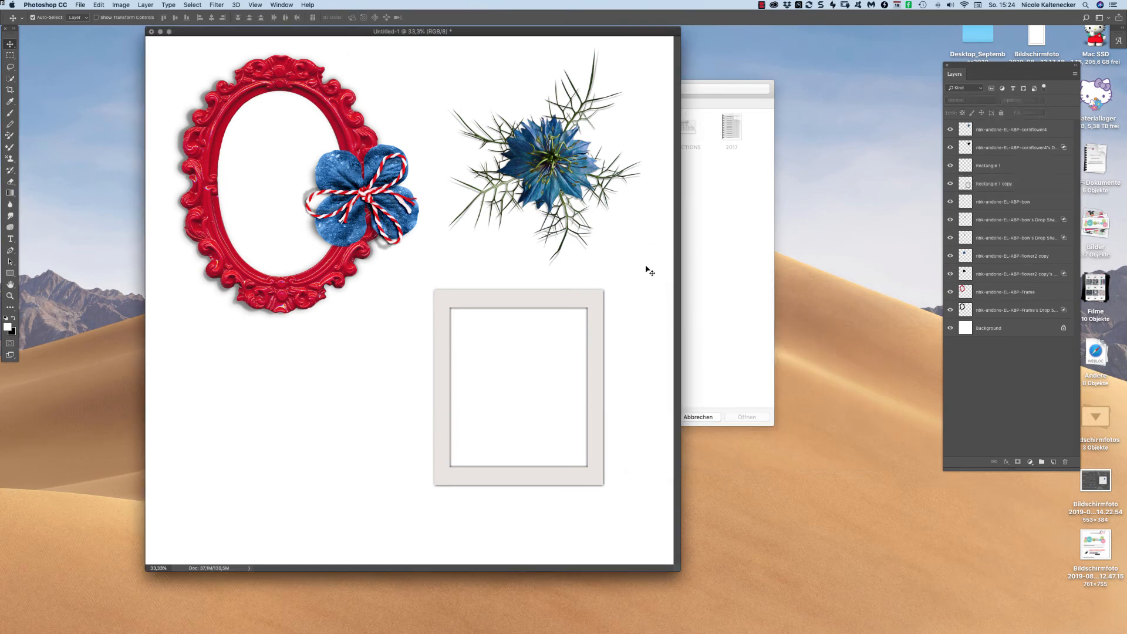
Bring up the reference screenshot of the Wave settings and place it beside the Untitled-1 document.
left_click(282, 5)
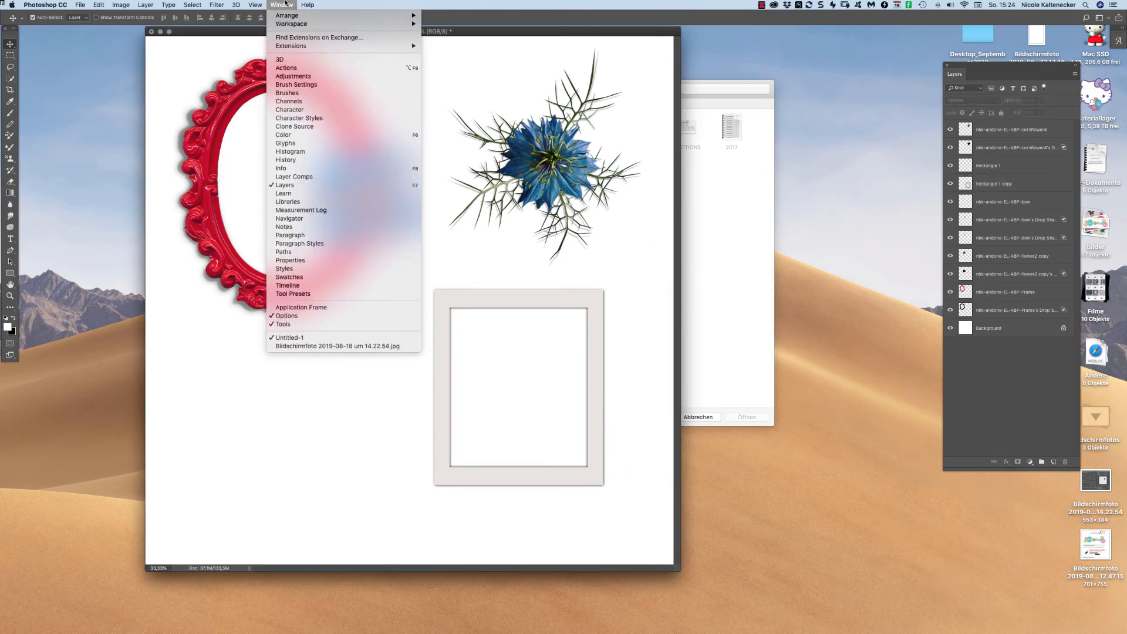
left_click(337, 346)
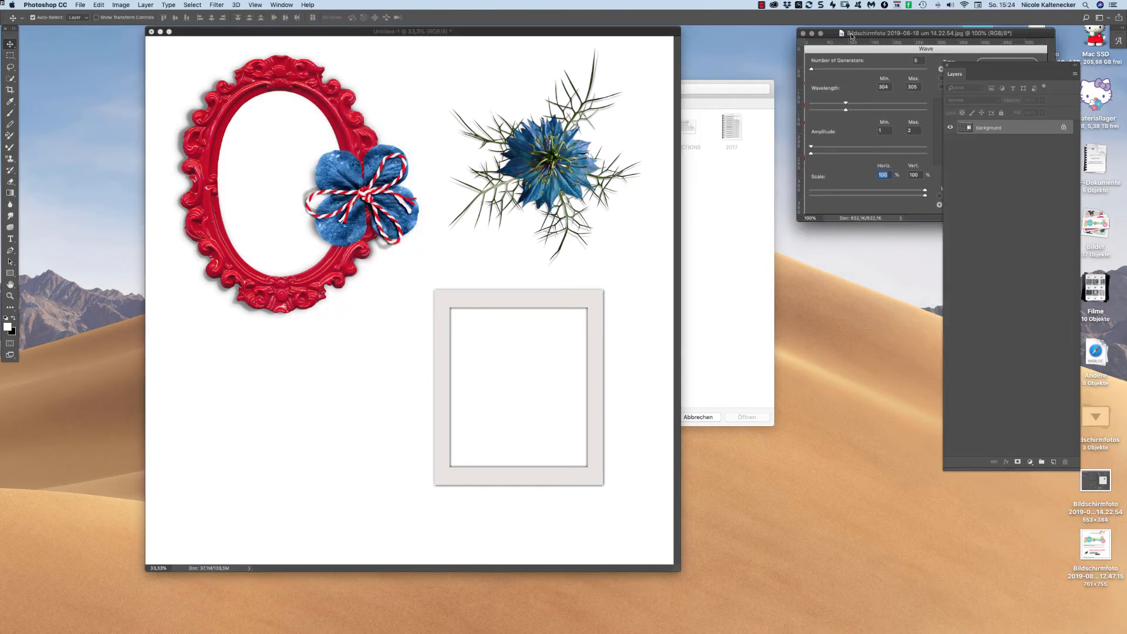
left_click_drag(851, 33, 91, 402)
left_click_drag(425, 32, 591, 48)
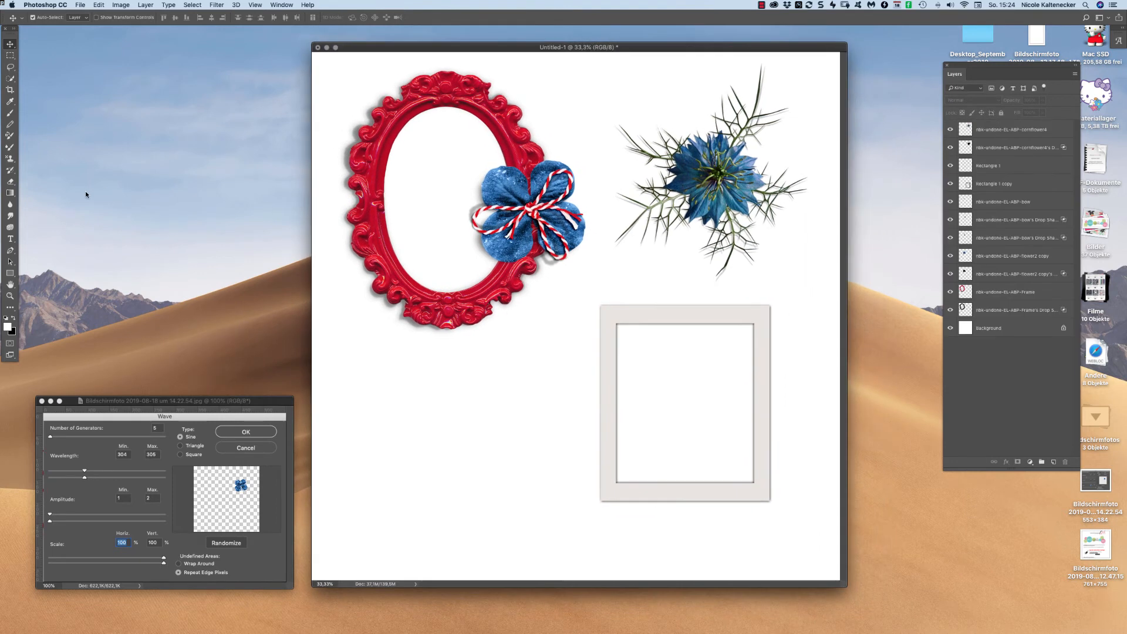
Apply a sine Wave distortion to the Rectangle 1 copy layer with a minimum wavelength of about 490 and an amplitude of 1 to 2.
left_click(235, 5)
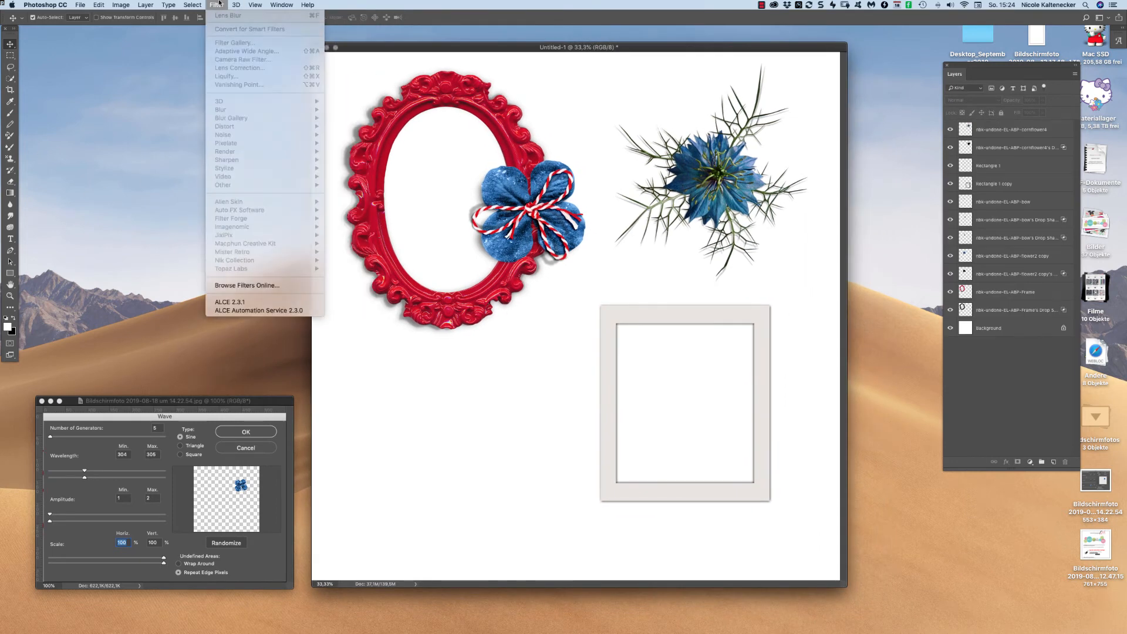
left_click(217, 5)
left_click(1007, 185)
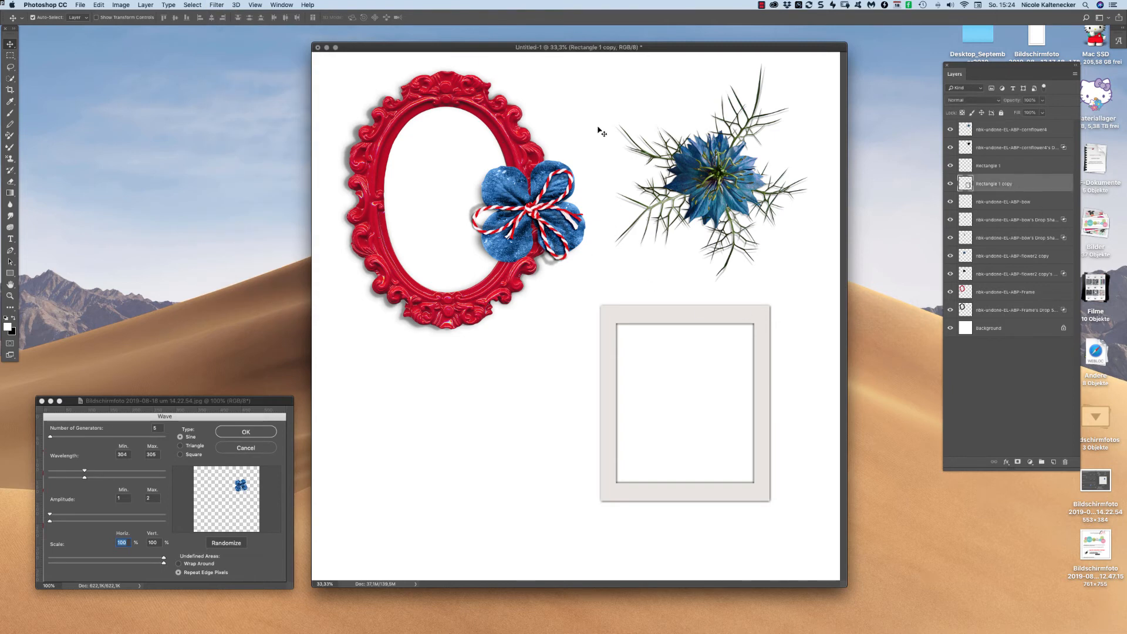
left_click(217, 4)
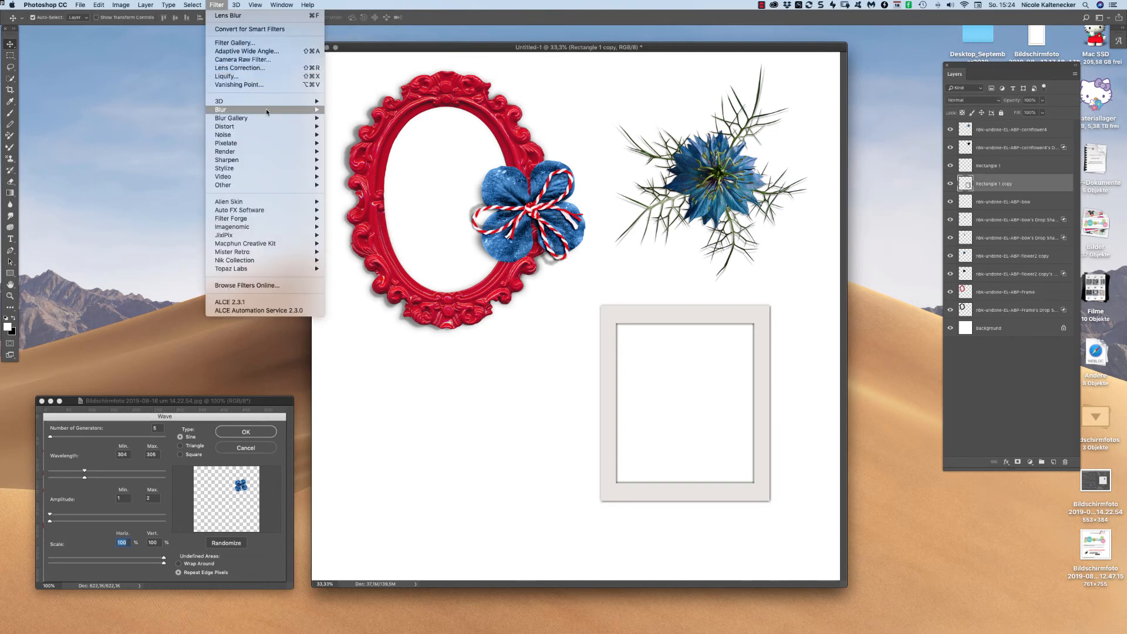
mouse_move(271, 128)
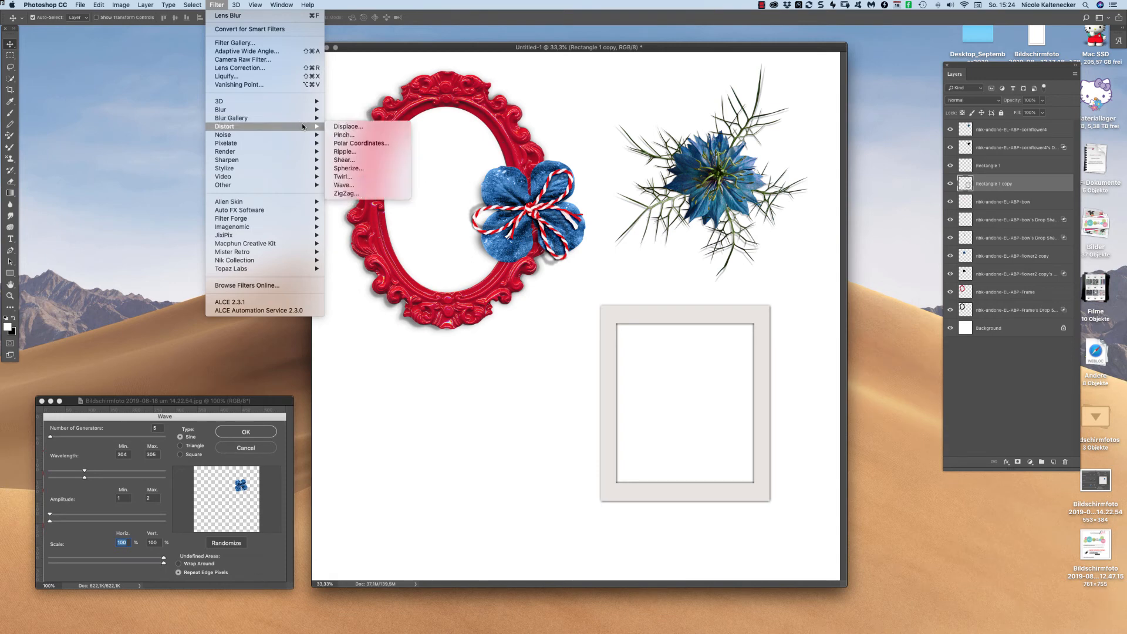
left_click(344, 184)
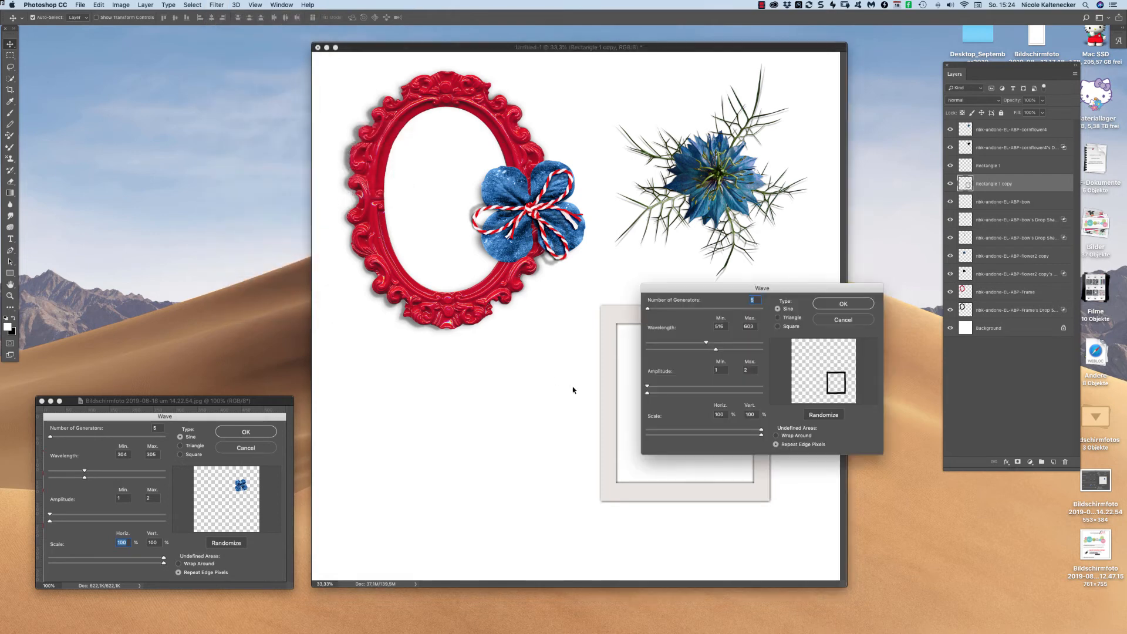
left_click_drag(680, 285, 398, 432)
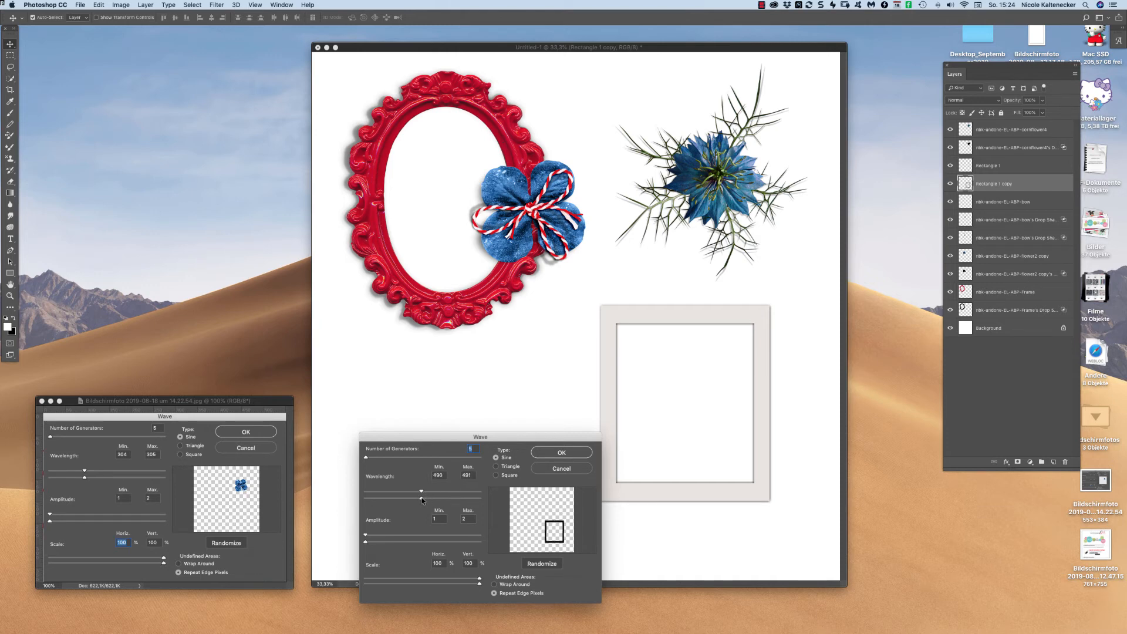
left_click_drag(422, 500, 433, 501)
left_click(545, 452)
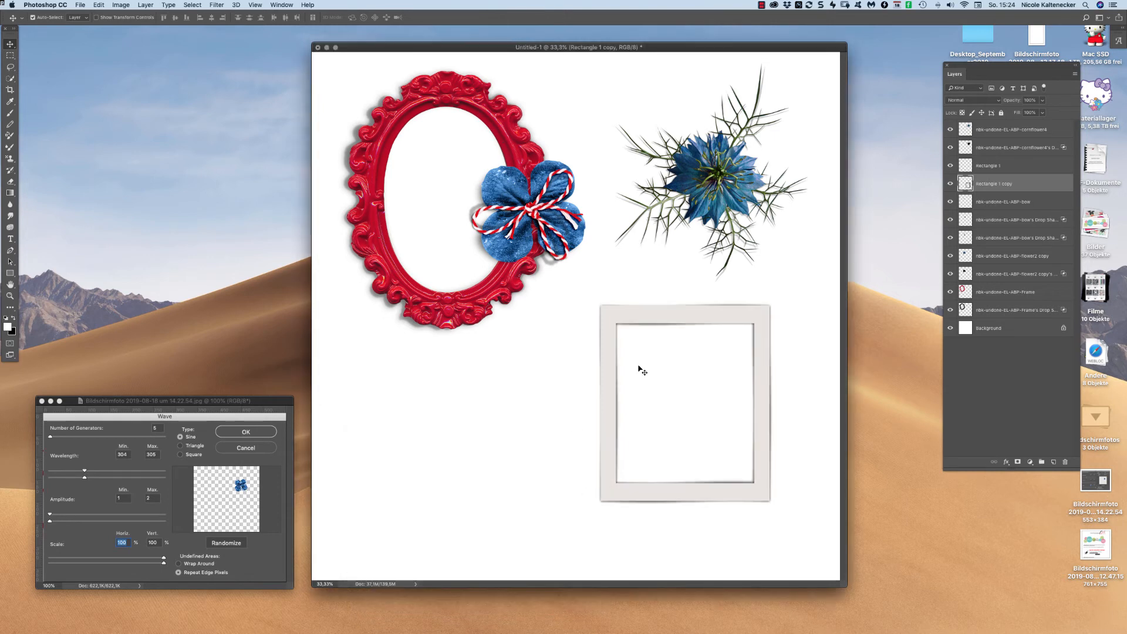
Undo the Wave distortion on the black frame copy and close the reference screenshot of the Wave settings.
left_click_drag(690, 509, 711, 455)
left_click_drag(690, 394, 611, 397)
key("super")
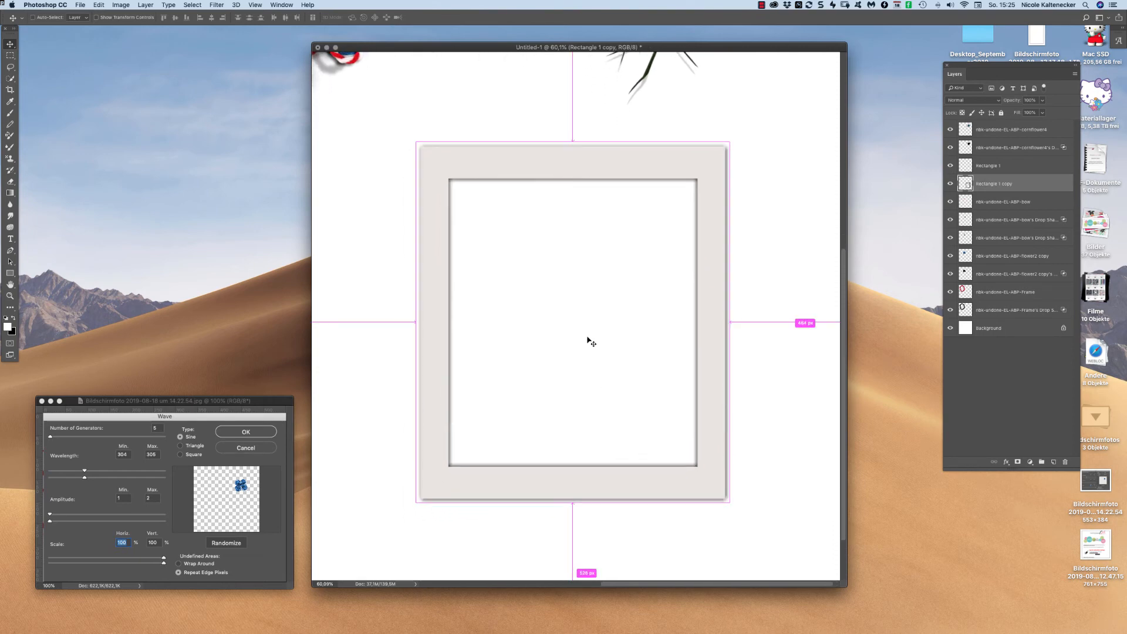
key("ctrl+super+f")
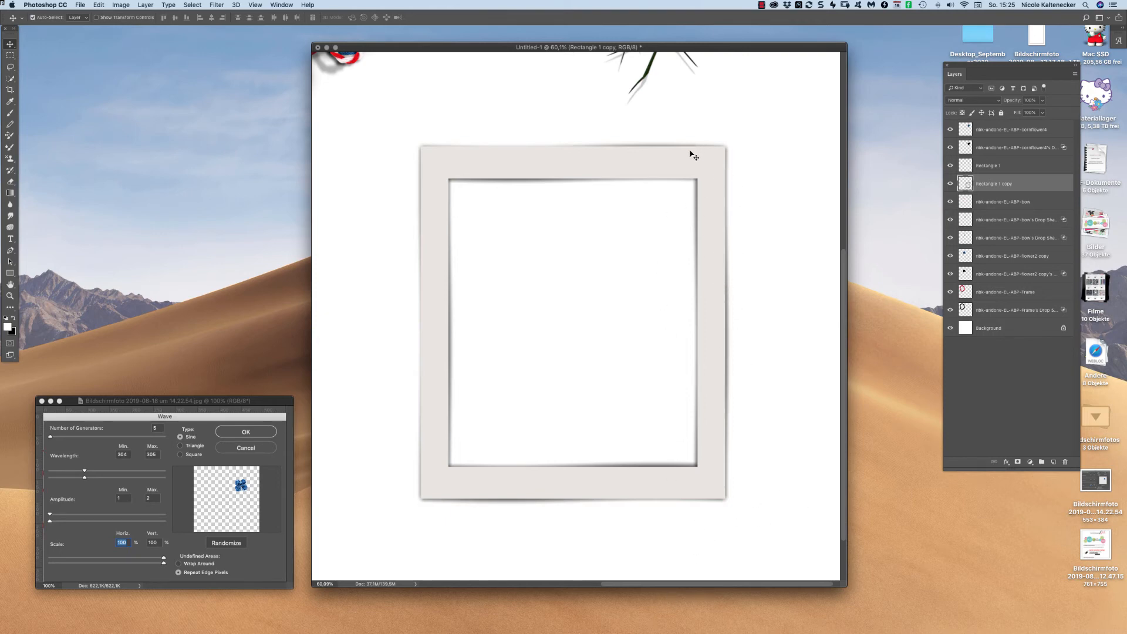
left_click(61, 400)
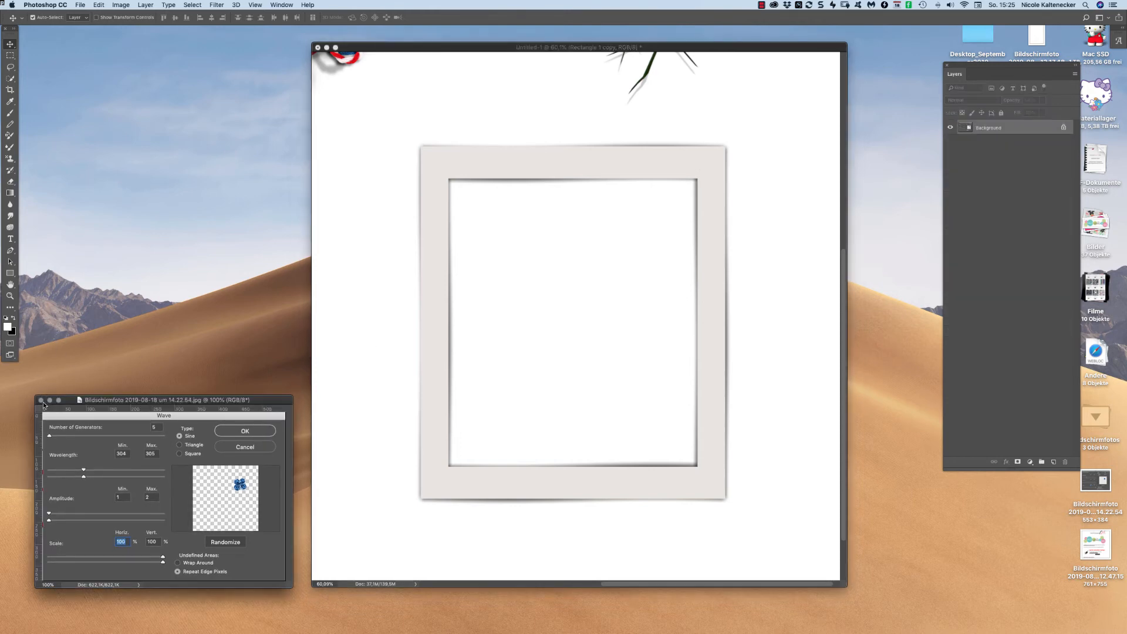
left_click(41, 400)
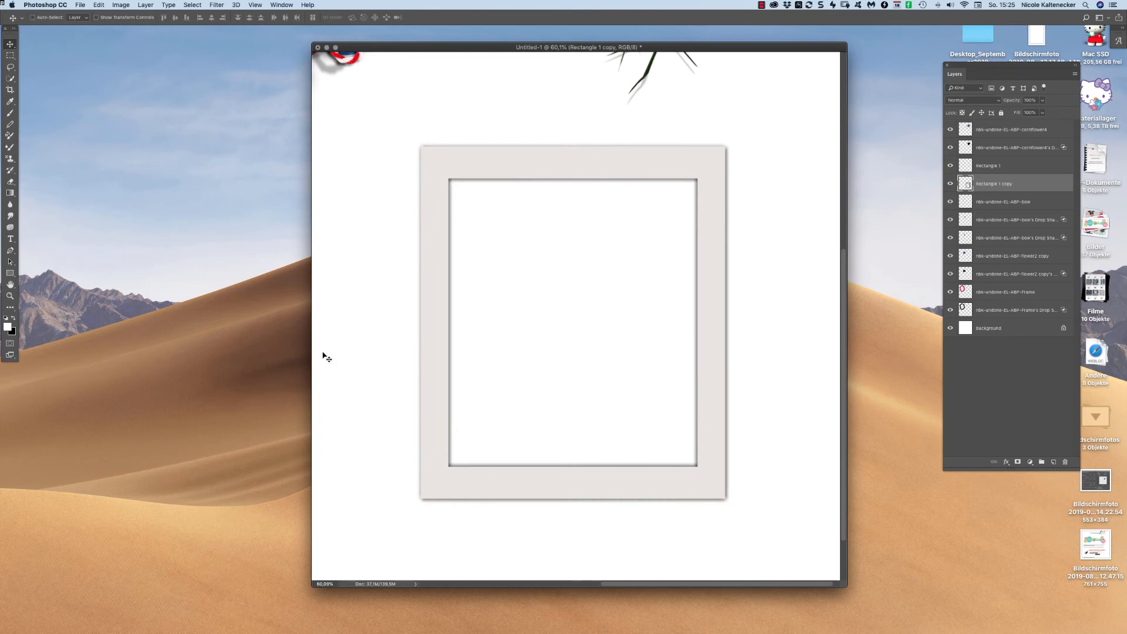
Warp the black frame copy, pulling its upper-right and lower-left corners slightly inward and tucking both long sides under the frame.
key("super+t")
left_click(380, 17)
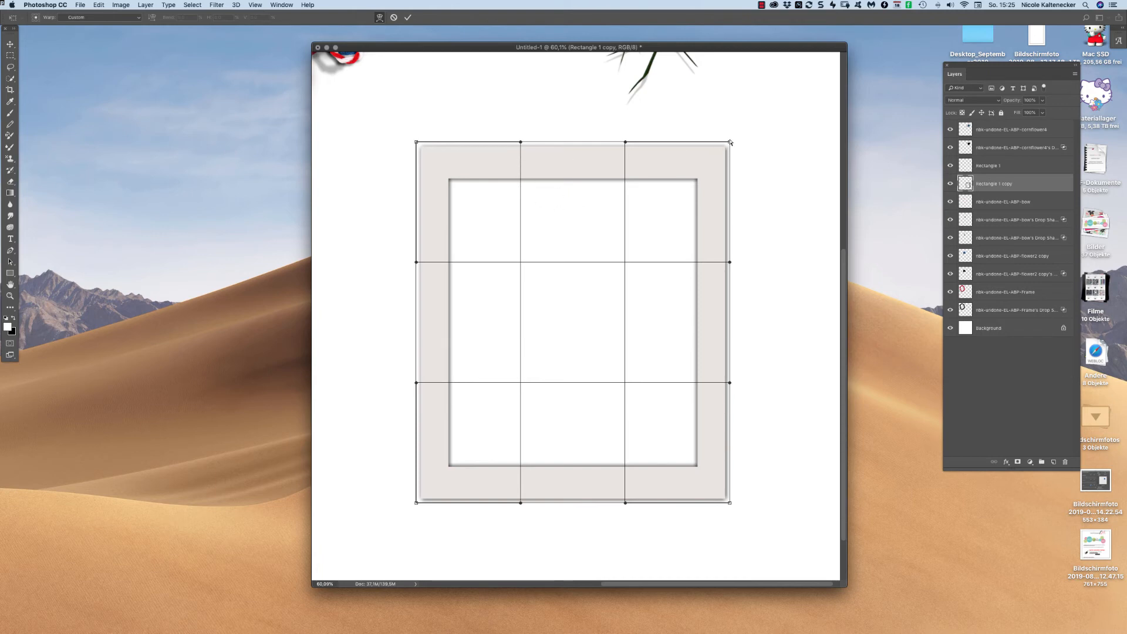
left_click_drag(730, 142, 726, 144)
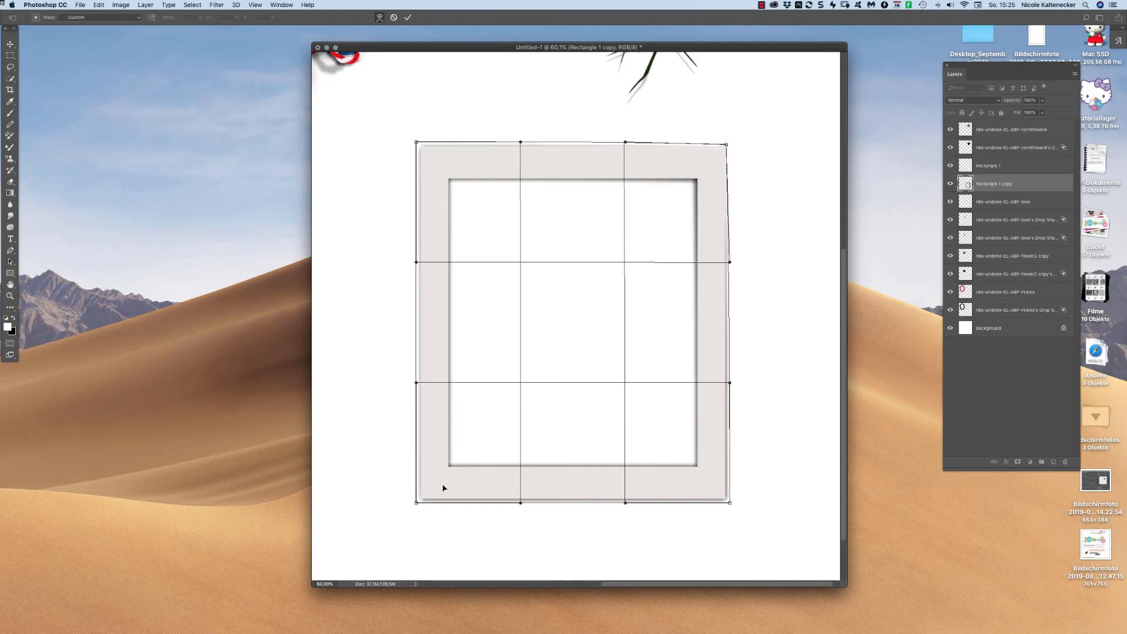
left_click_drag(417, 503, 419, 496)
left_click_drag(500, 428, 500, 443)
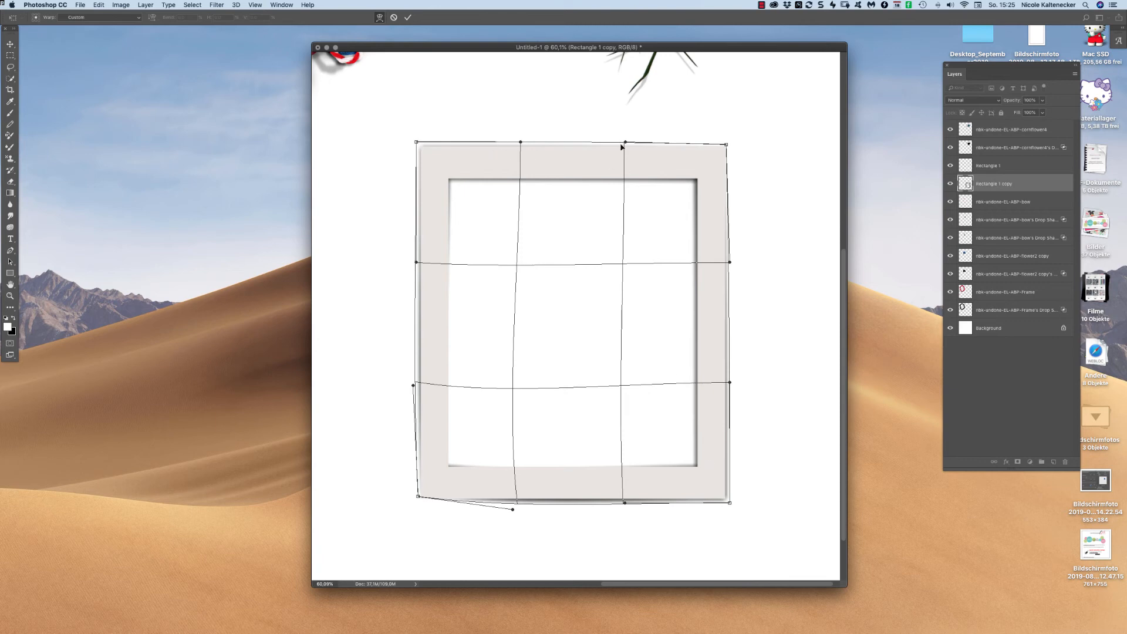
left_click_drag(430, 347, 442, 342)
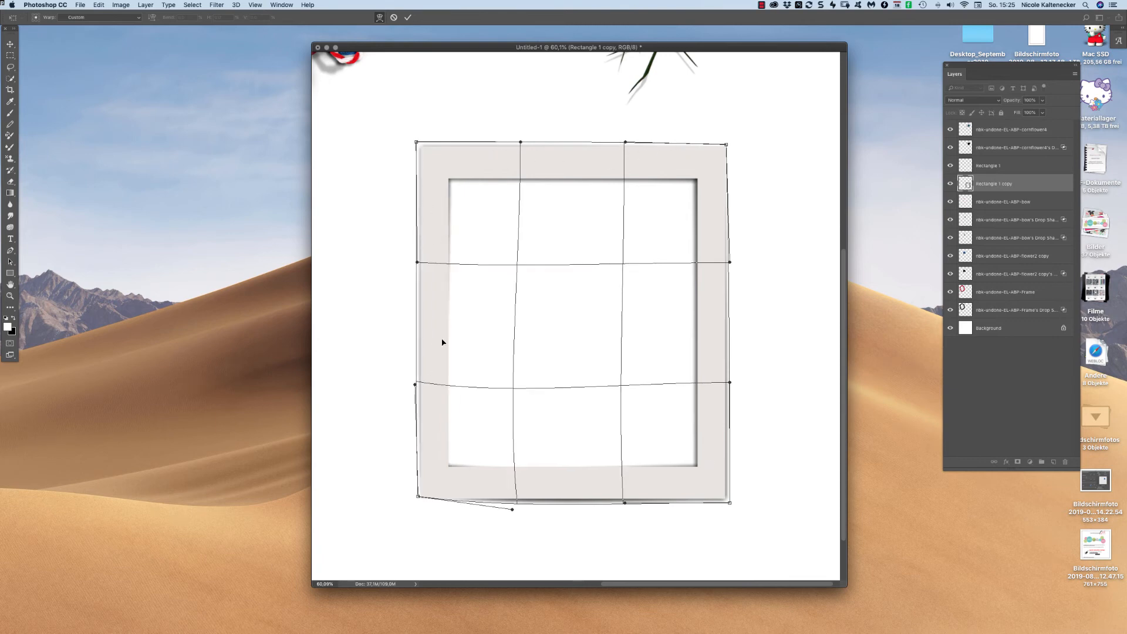
left_click_drag(726, 323, 720, 319)
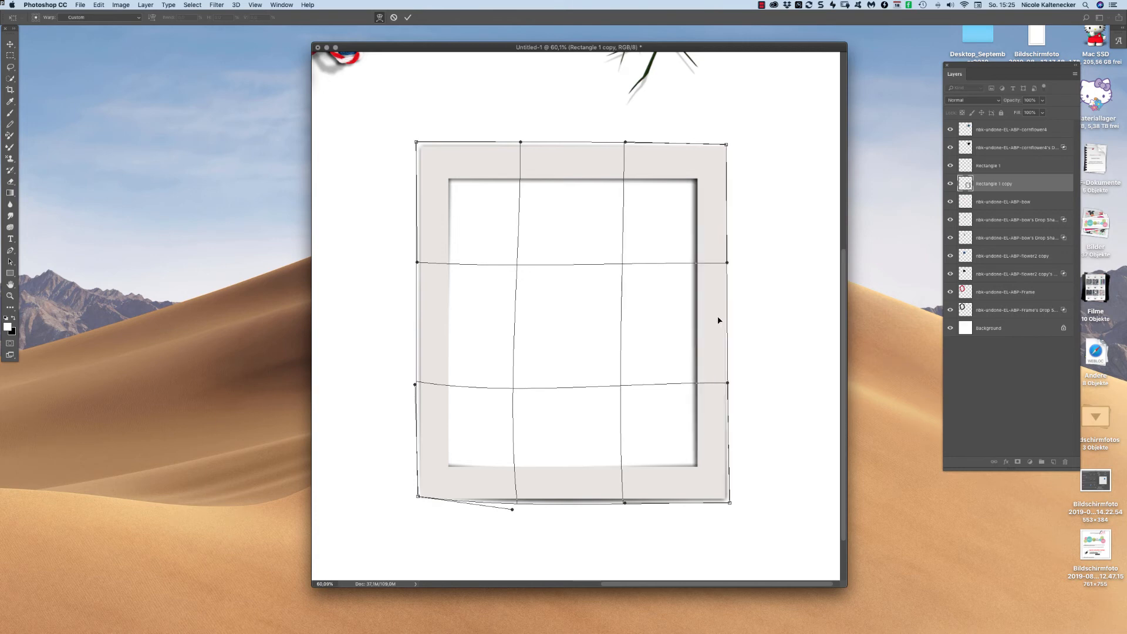
left_click_drag(427, 340, 430, 340)
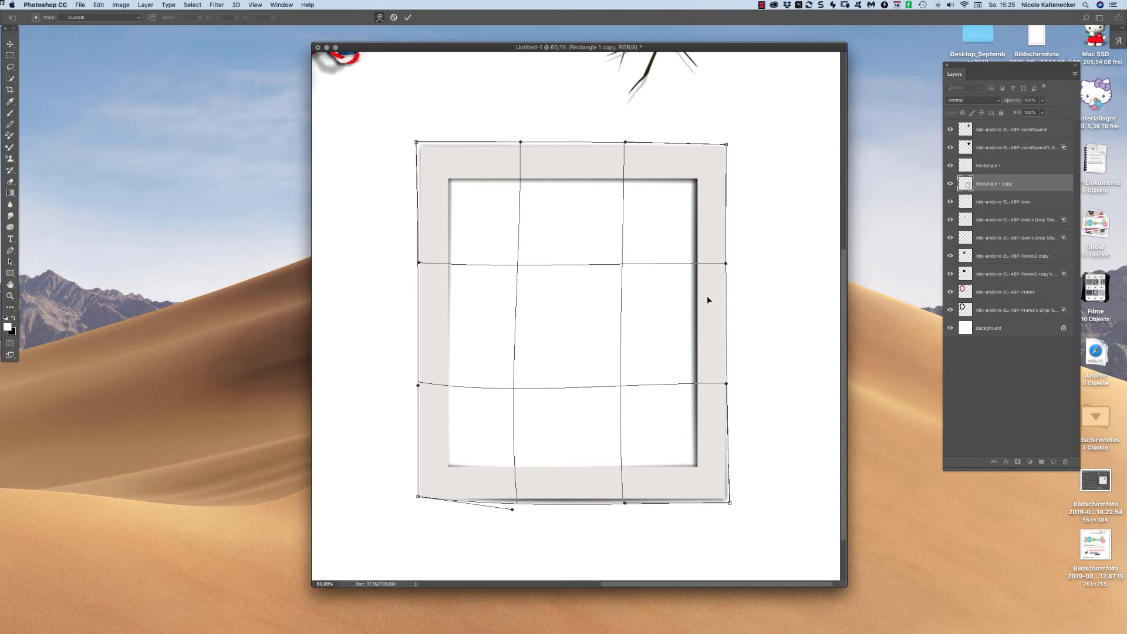
Pull the warp's bottom edge slightly upward and its lower-left corner back outward, and apply the warp.
left_click_drag(572, 502, 568, 500)
left_click_drag(416, 499, 415, 507)
left_click_drag(550, 494, 548, 493)
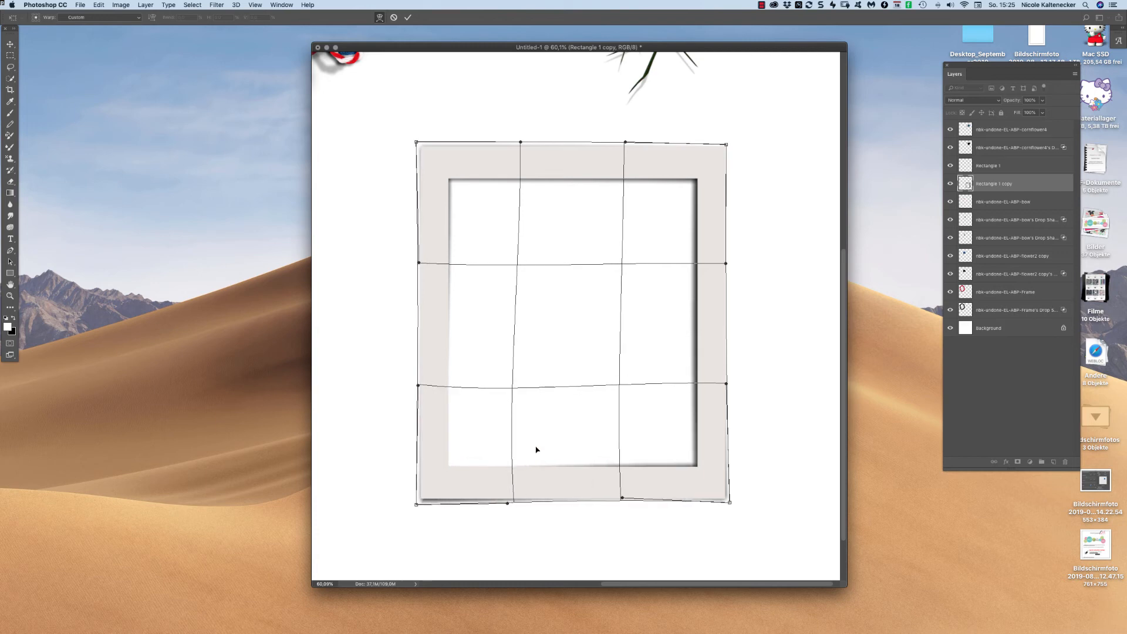
key("Return")
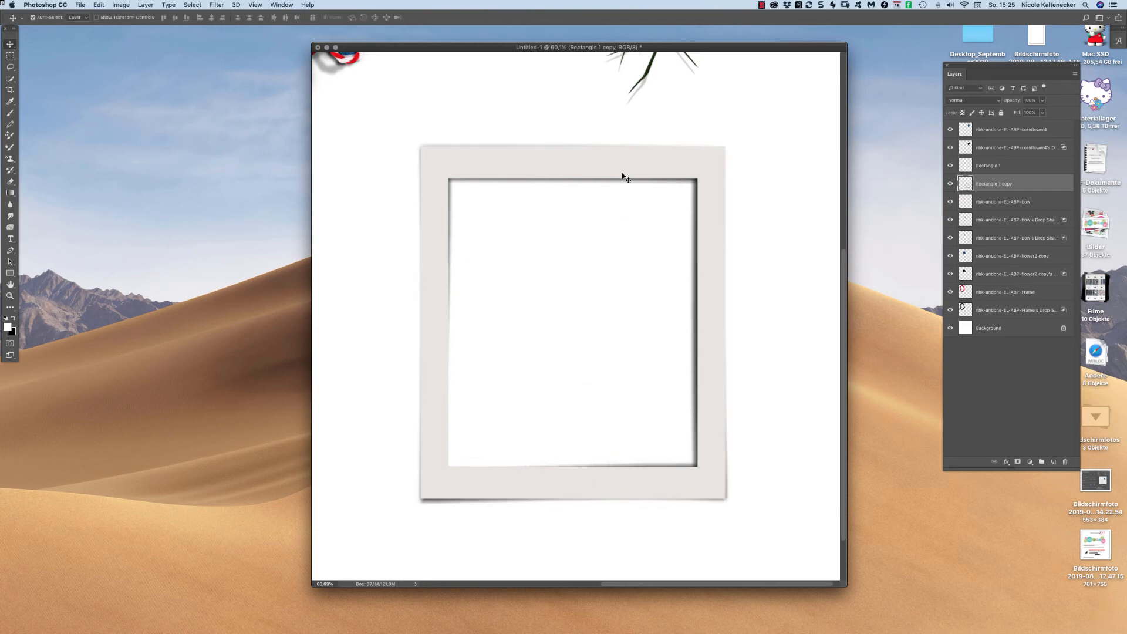
Select a rectangle slightly larger than the frame's opening and mask out that area on the Rectangle 1 copy layer.
left_click(10, 55)
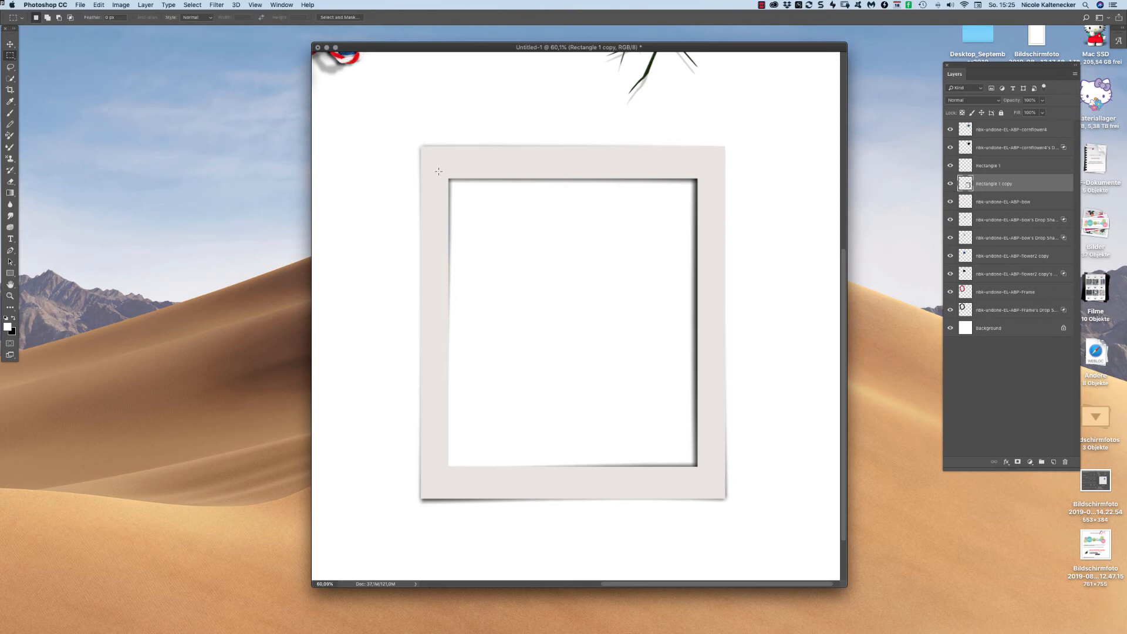
left_click_drag(439, 170, 704, 473)
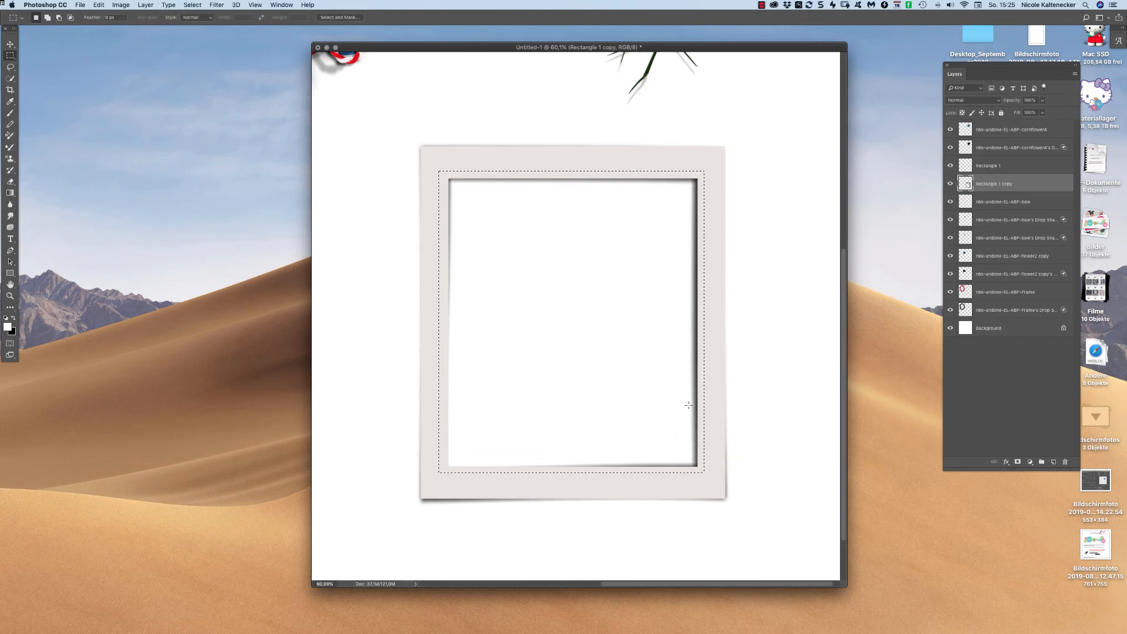
left_click(1017, 461, "alt")
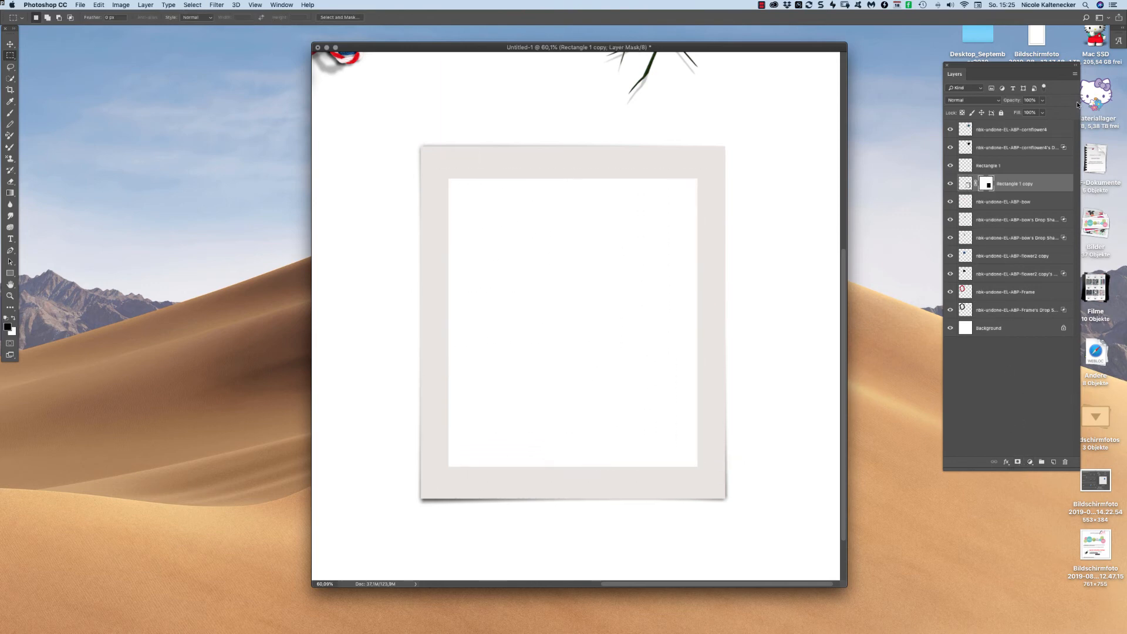
Move the photo frame and its masked shadow copy together slightly toward the lower left.
left_click(10, 44)
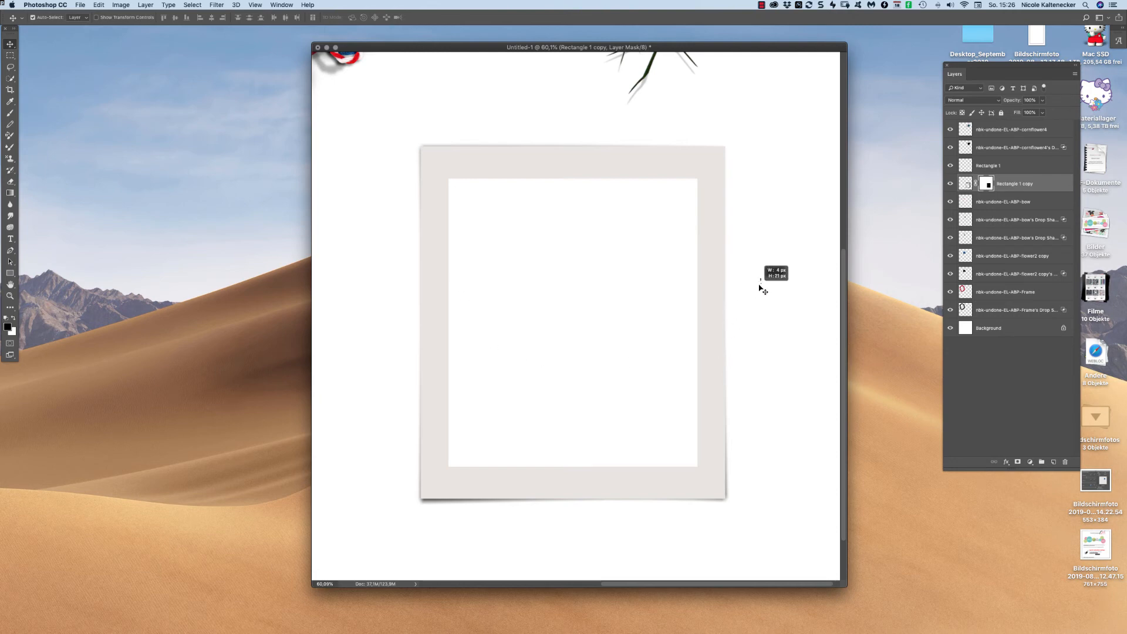
left_click(717, 352, "shift")
mouse_move(717, 352)
left_mouse_down()
mouse_move(714, 365)
mouse_move(708, 354)
left_mouse_up()
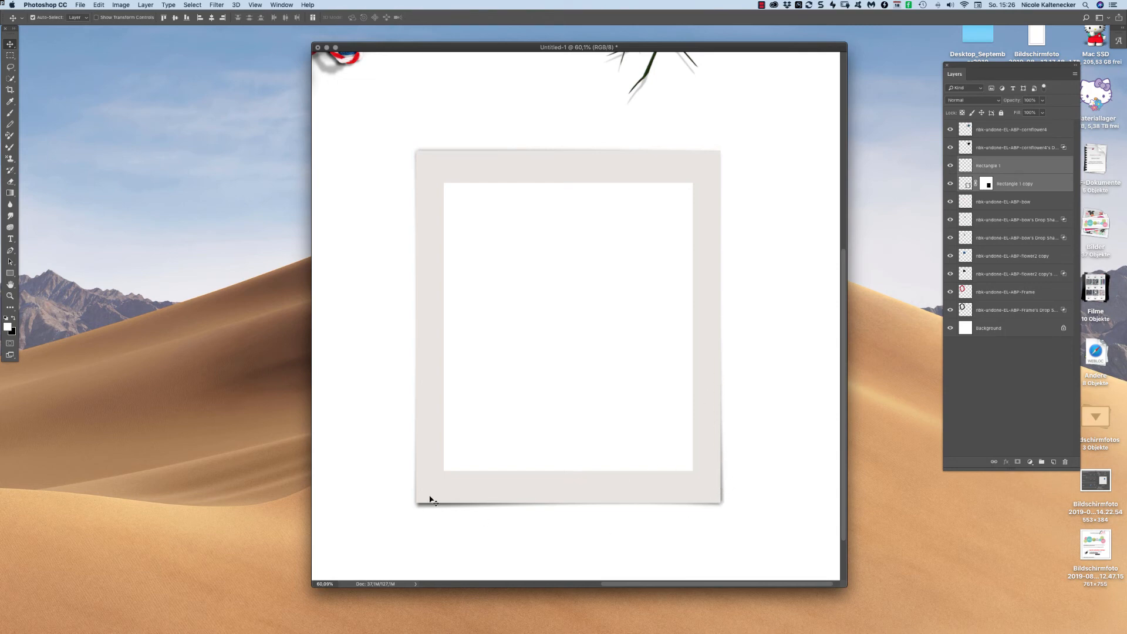
Load the pixels of the Rectangle 1 frame layer as a selection.
left_click(711, 186)
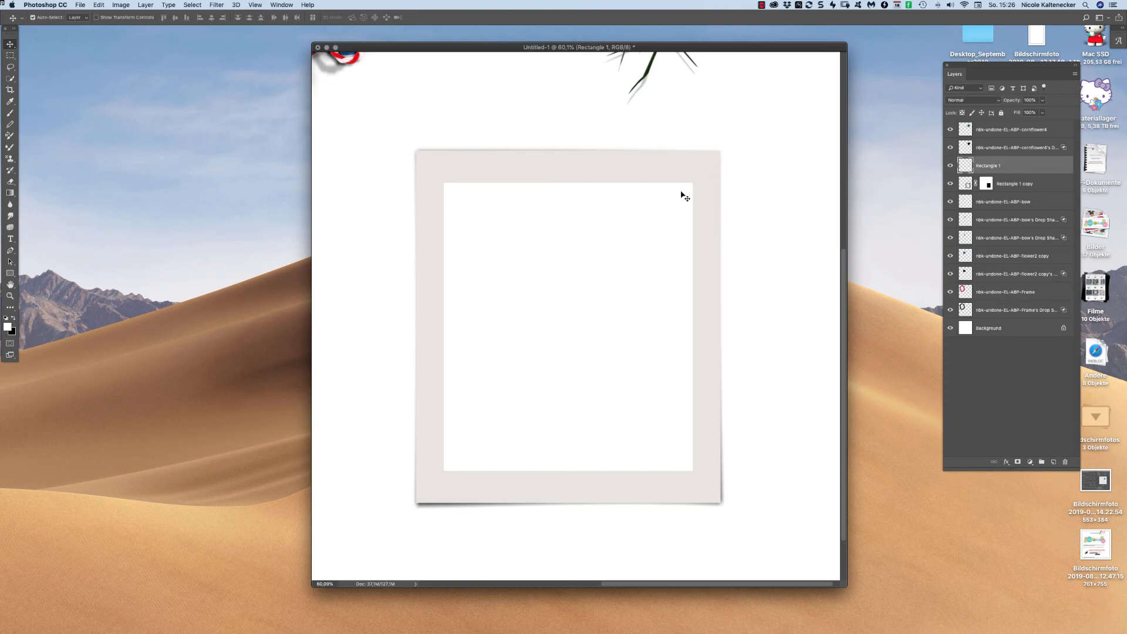
right_click(968, 166)
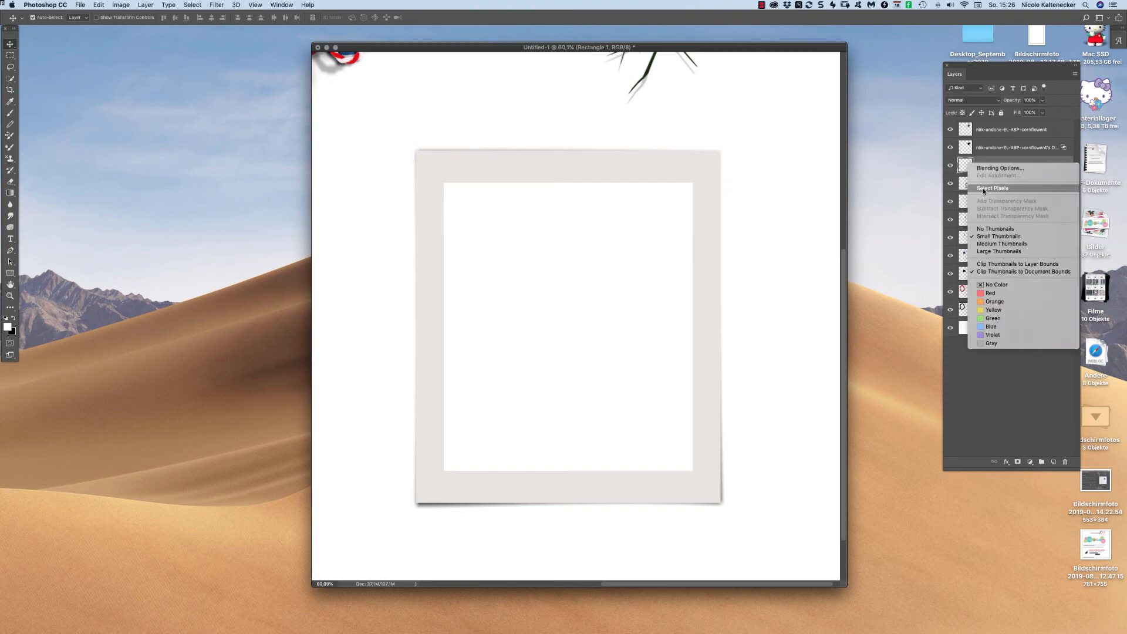
left_click(983, 188)
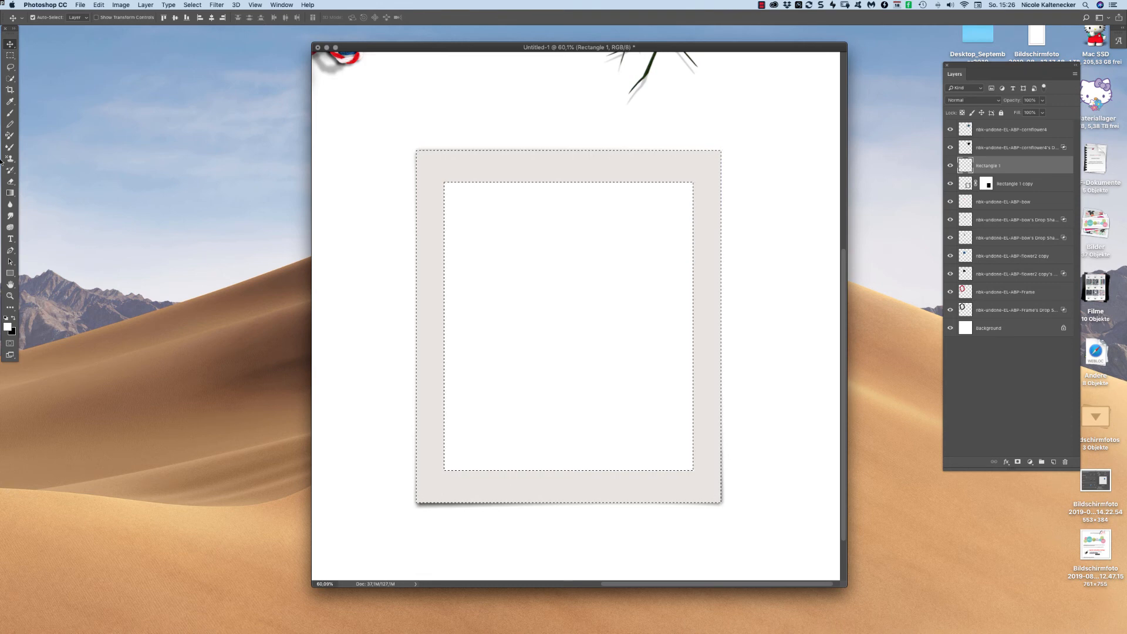
Switch to a workspace that offers the grouped toning tools and choose the Burn tool.
left_click(9, 204)
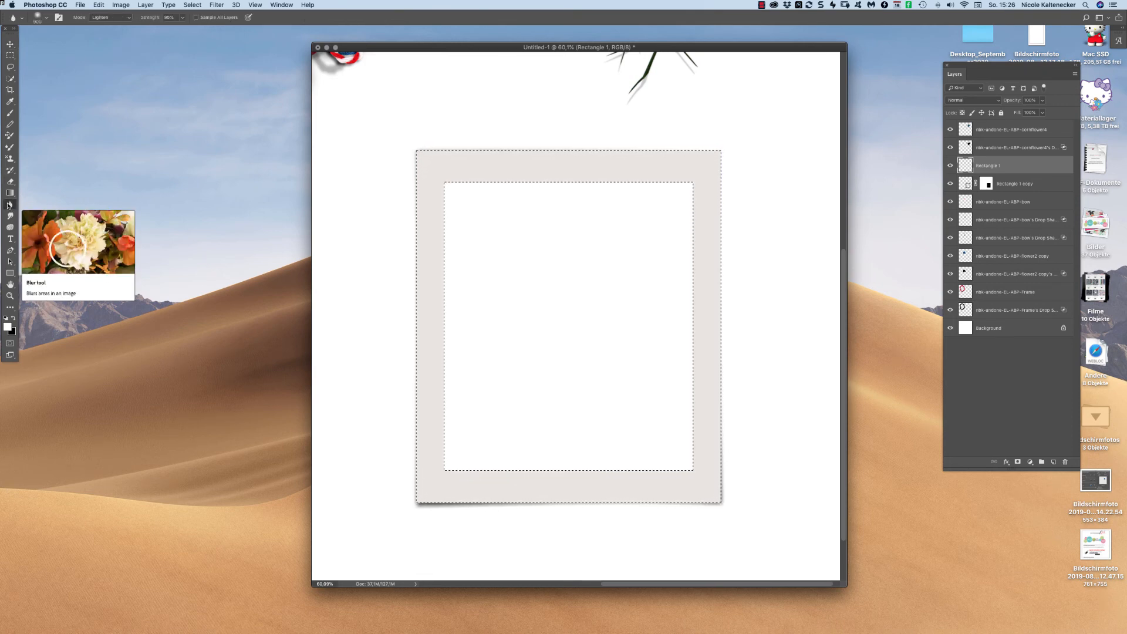
left_click(10, 219)
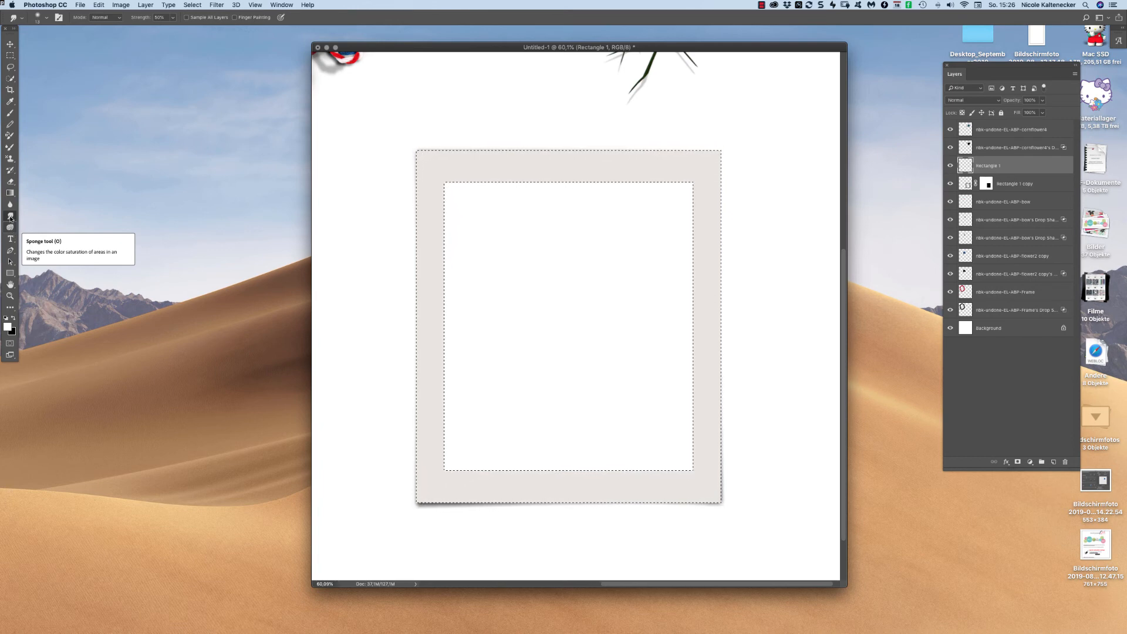
left_click(10, 205)
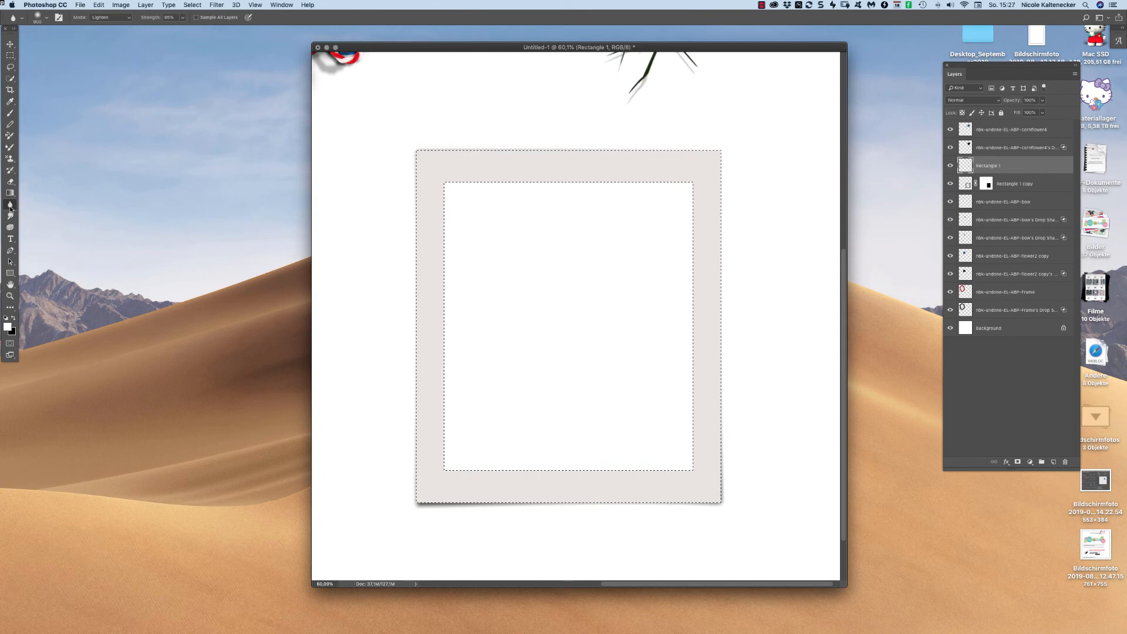
left_click(282, 4)
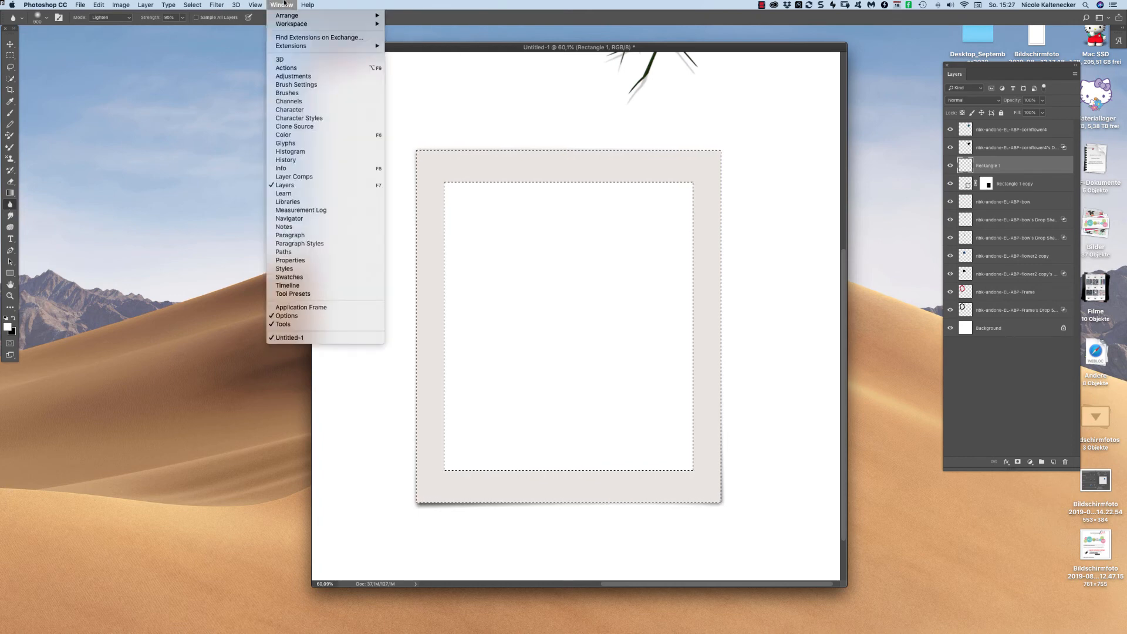
mouse_move(298, 45)
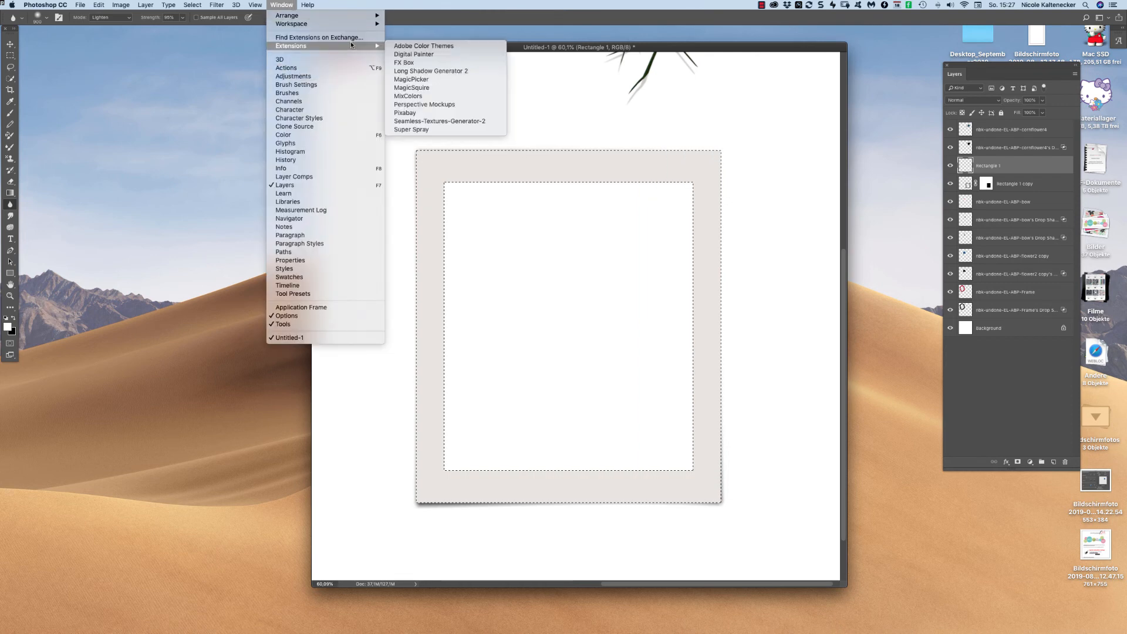
mouse_move(346, 15)
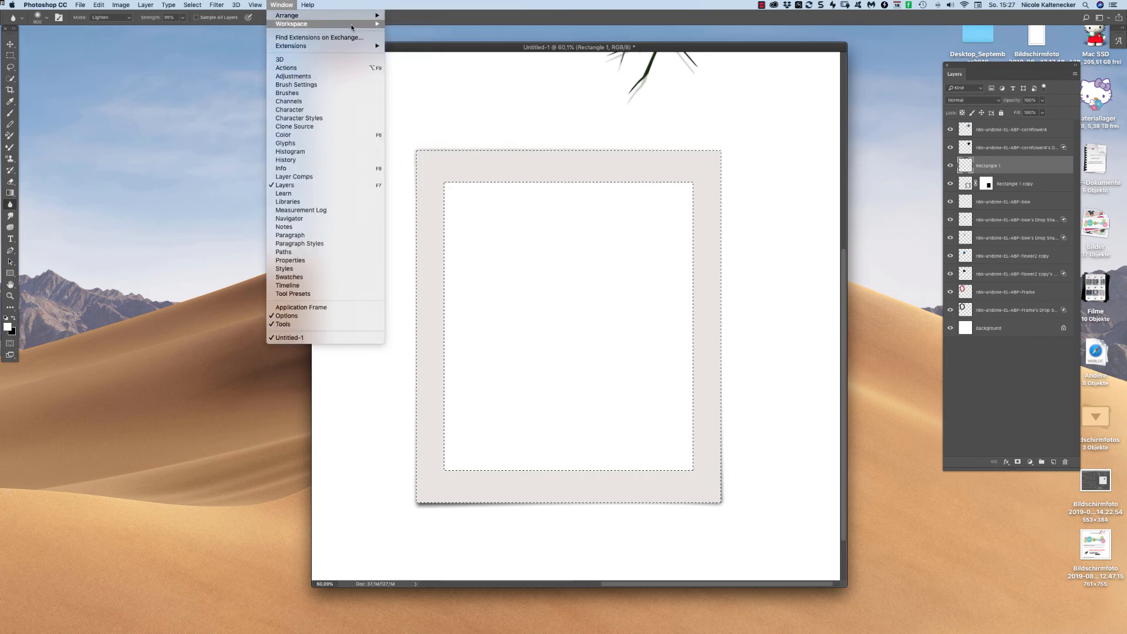
left_click(422, 37)
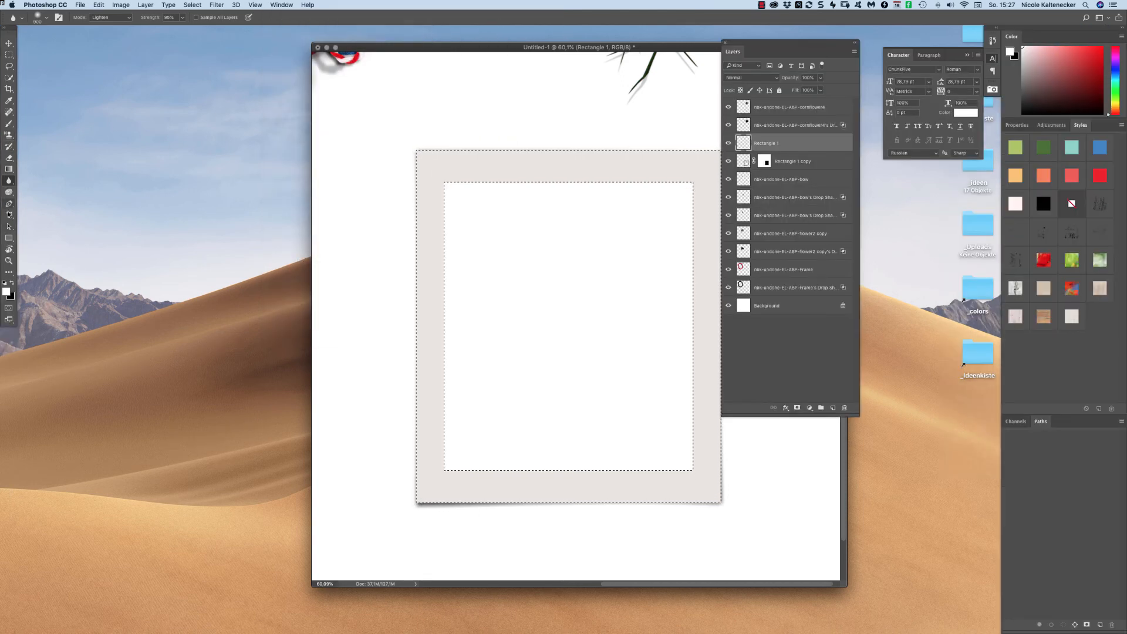
left_click(10, 182)
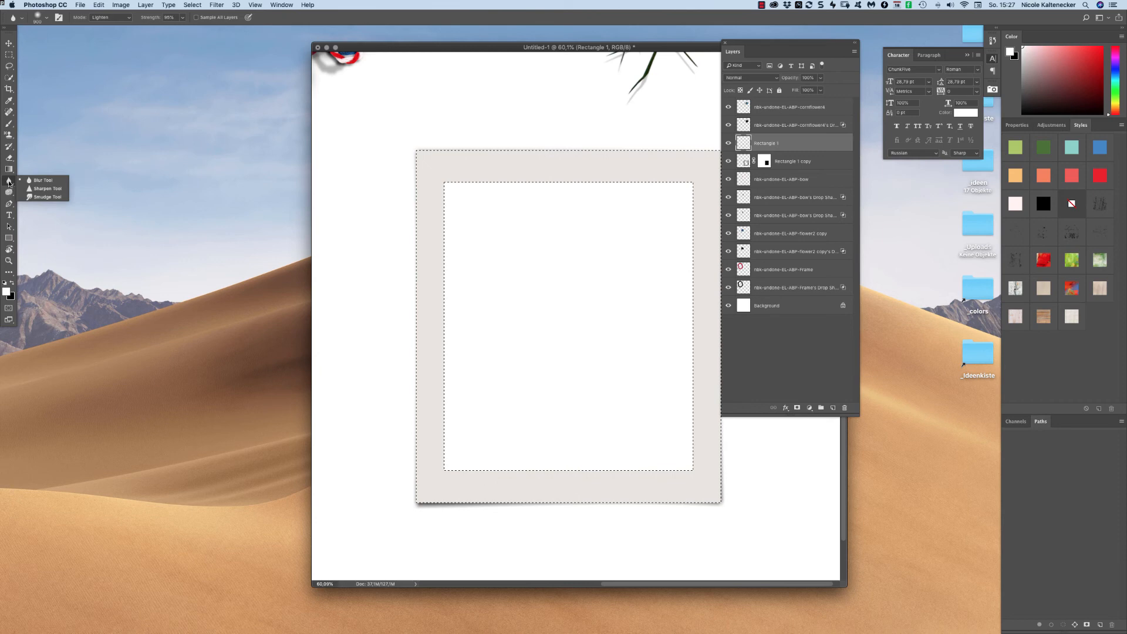
left_click(9, 193)
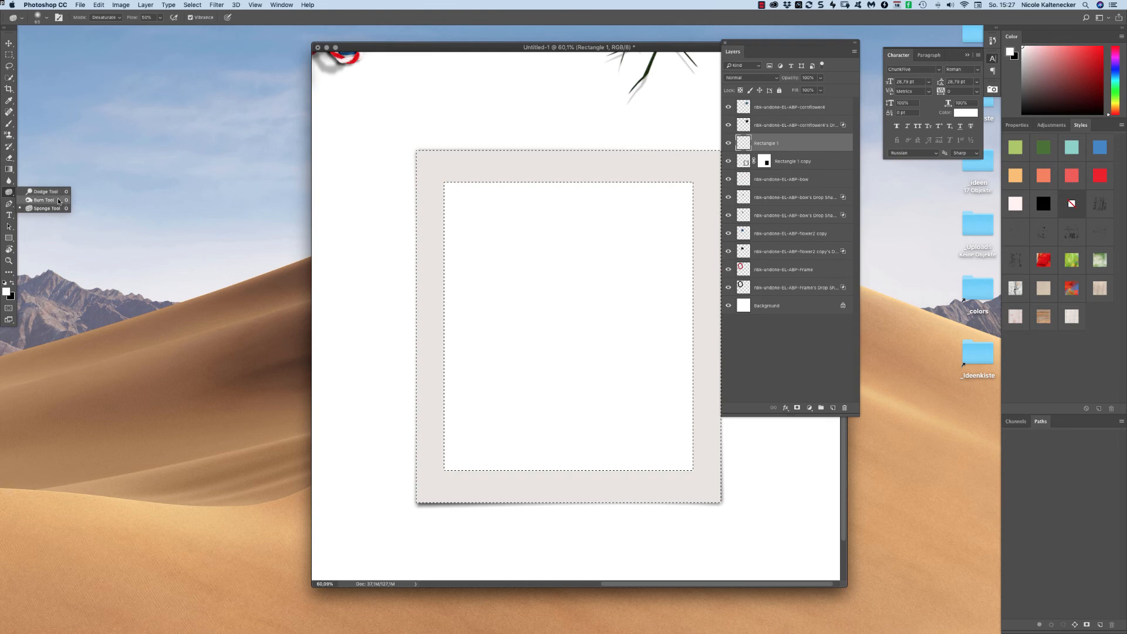
left_click(59, 201)
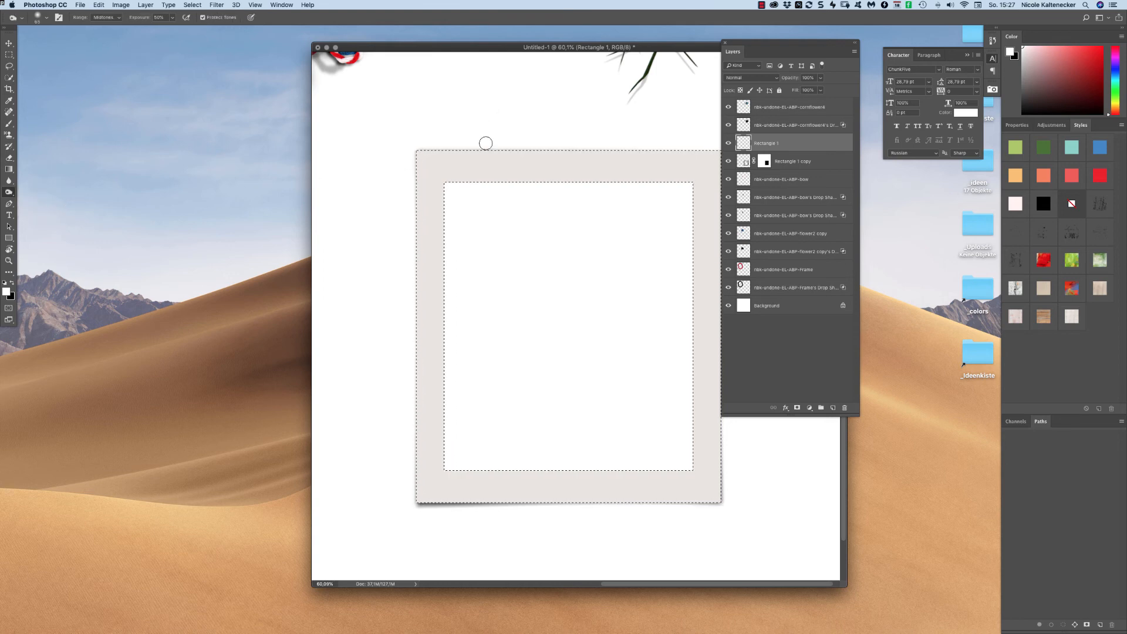
Darken the frame's edges and corners with a larger Burn brush at 50% exposure, and clear the selection.
right_click(435, 186)
left_click_drag(502, 220, 531, 220)
left_click(493, 98)
mouse_move(421, 148)
left_mouse_down()
mouse_move(399, 160)
mouse_move(387, 246)
mouse_move(440, 120)
left_mouse_up()
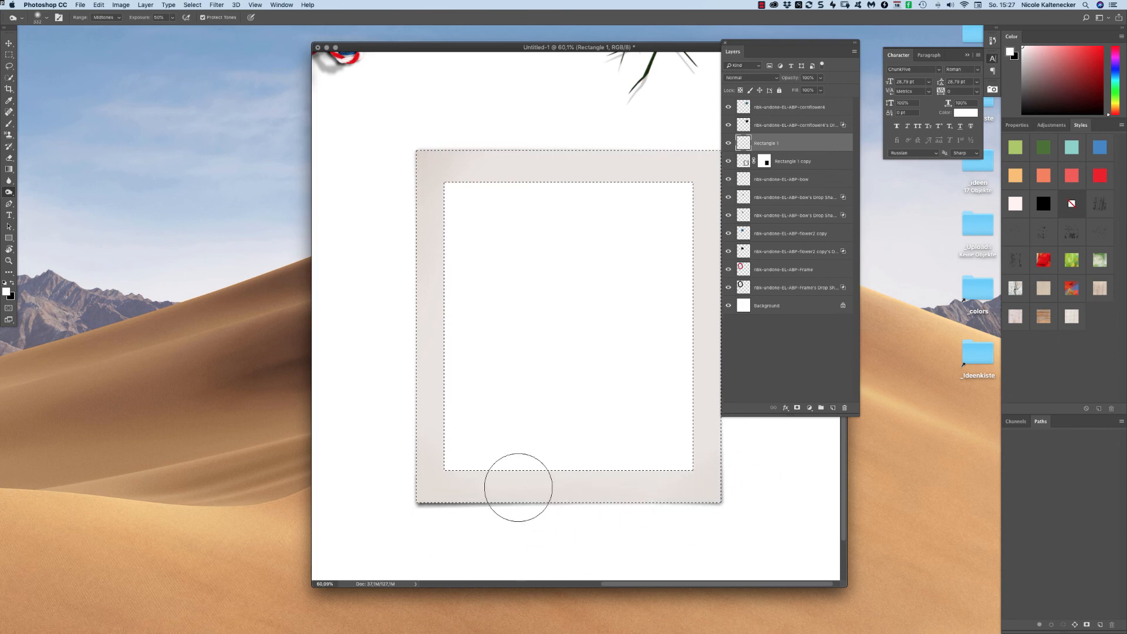
left_click_drag(678, 48, 544, 73)
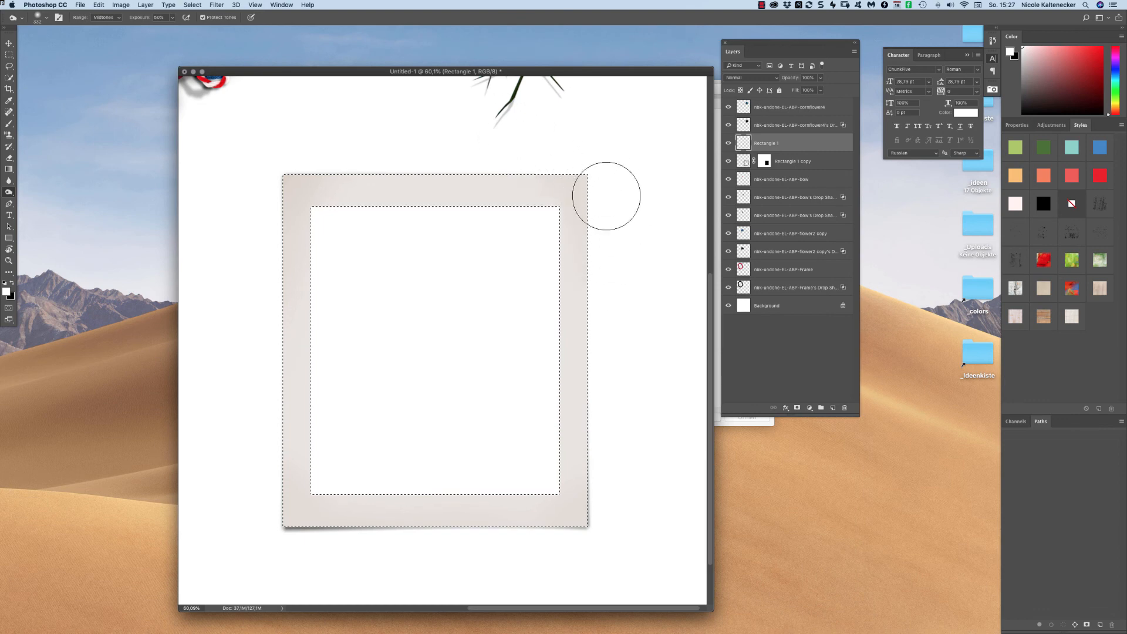
key("super+d")
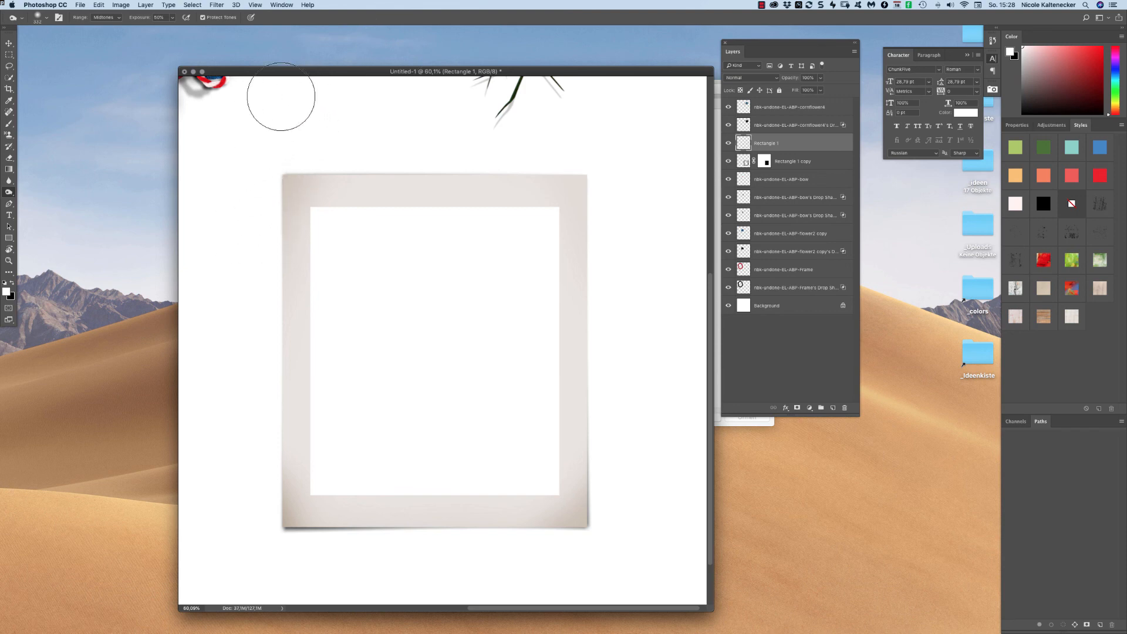
Raise the Burn exposure to 85%, shrink the brush and darken the frame's outer edges and corners more strongly.
left_click(173, 18)
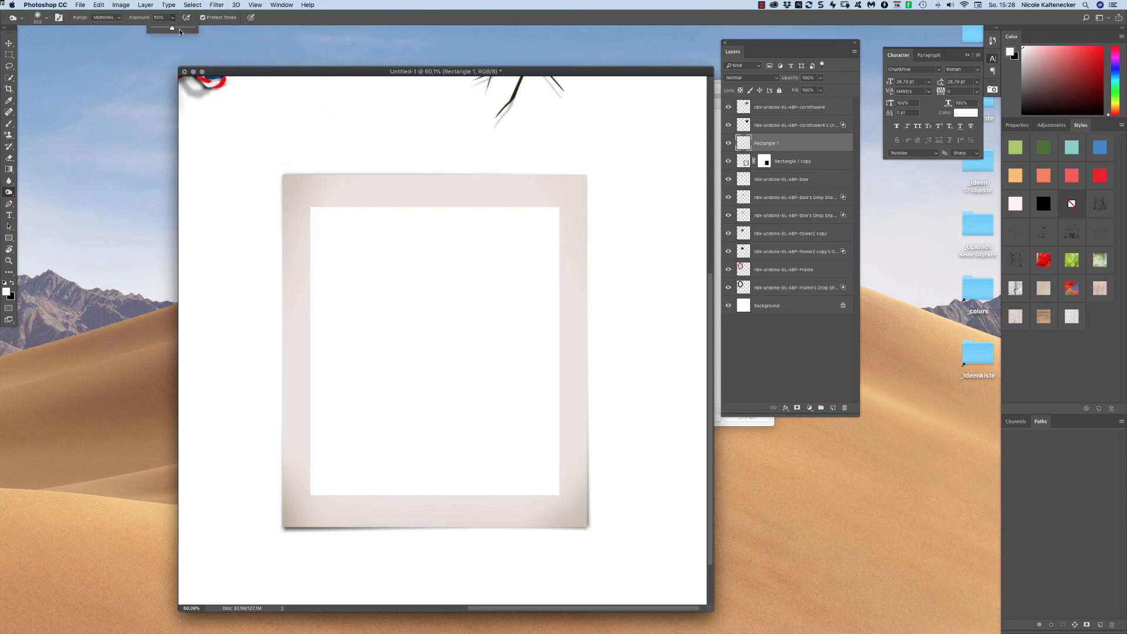
left_click_drag(188, 31, 186, 30)
right_click(398, 194)
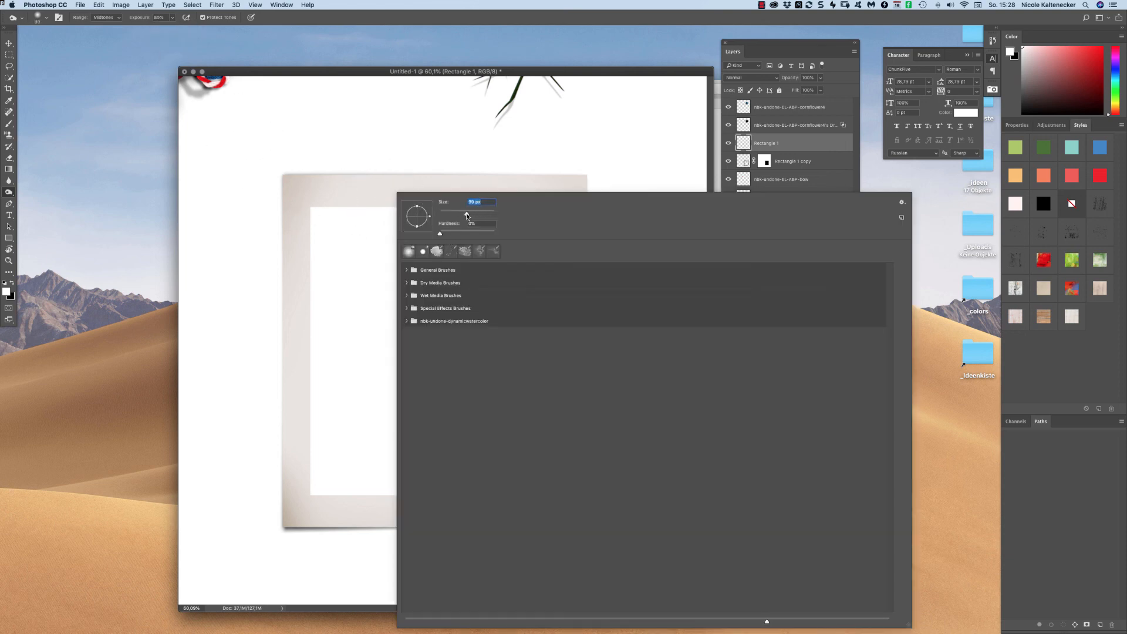
left_click(450, 142)
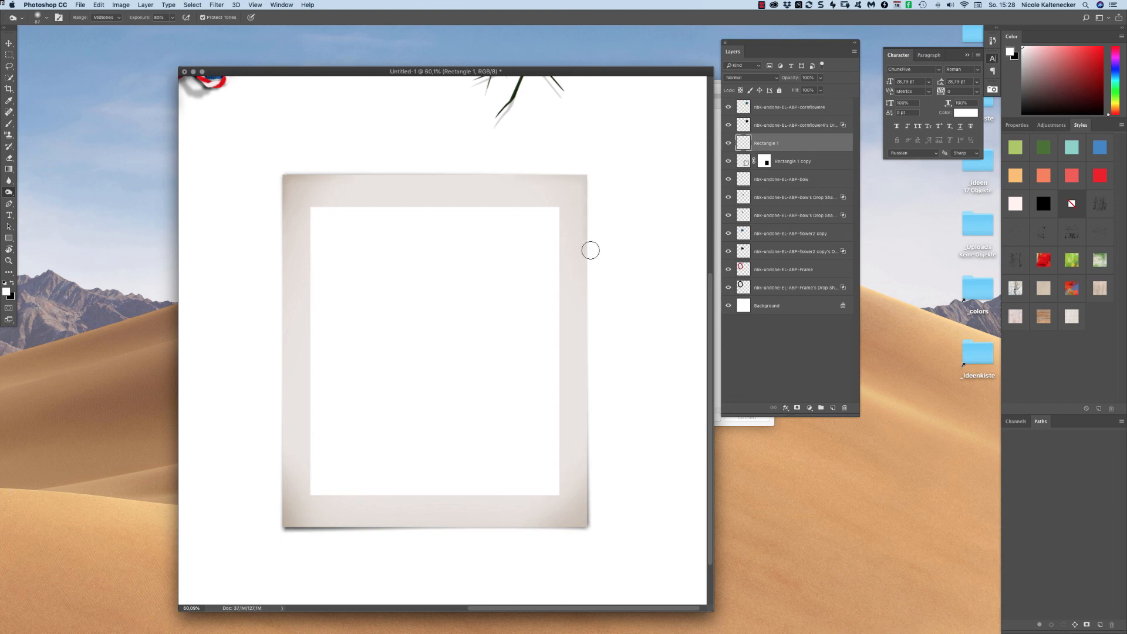
left_click_drag(583, 488, 586, 542)
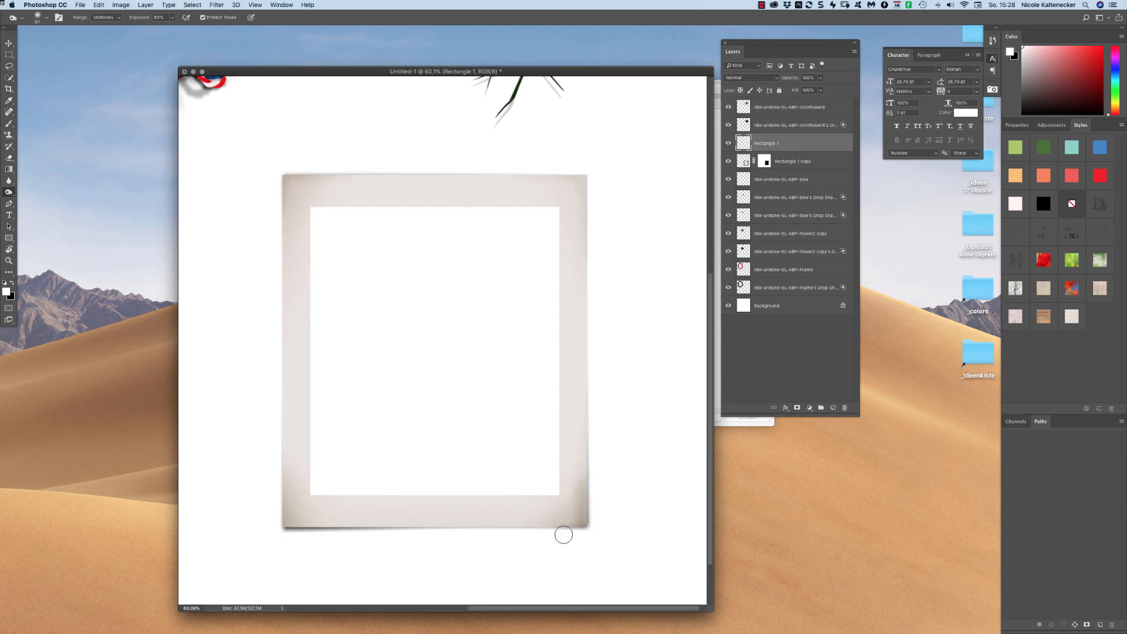
left_click_drag(510, 533, 581, 531)
left_click_drag(287, 523, 270, 514)
Spatter white specks across the frame with the nbk-undone-dynamicwatercolor9 brush.
right_click(524, 312)
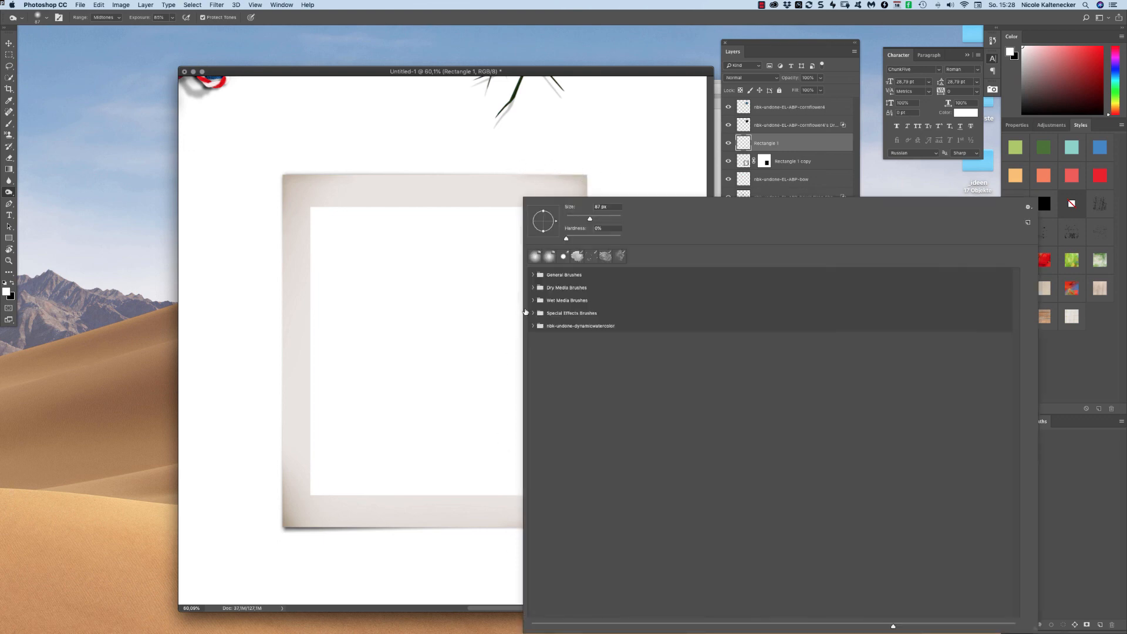
left_click(532, 325)
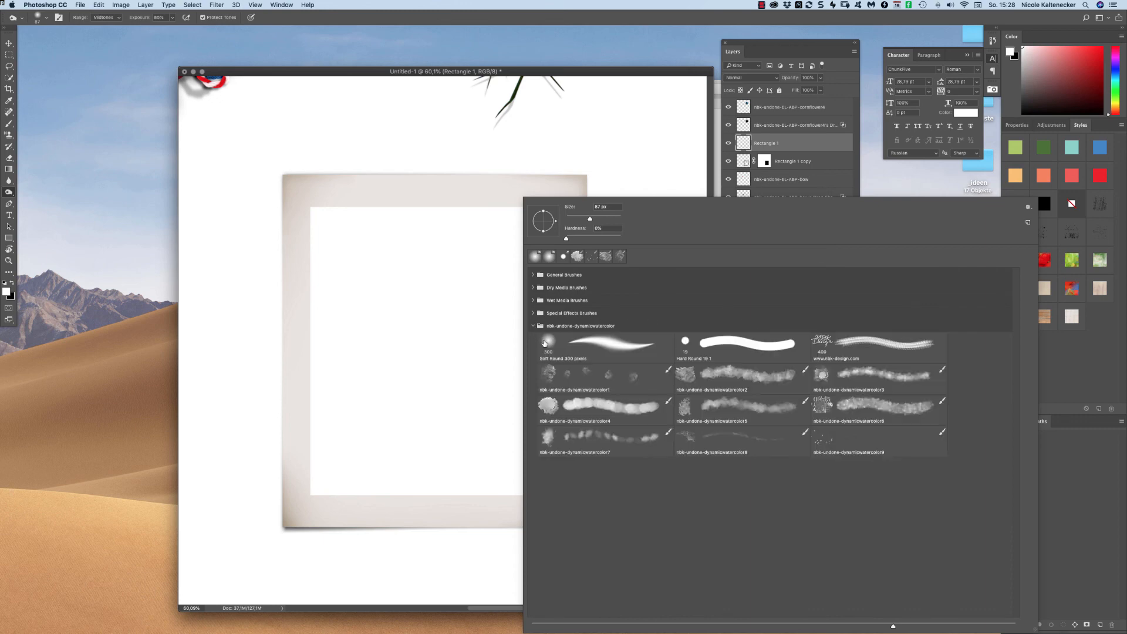
double_click(827, 440)
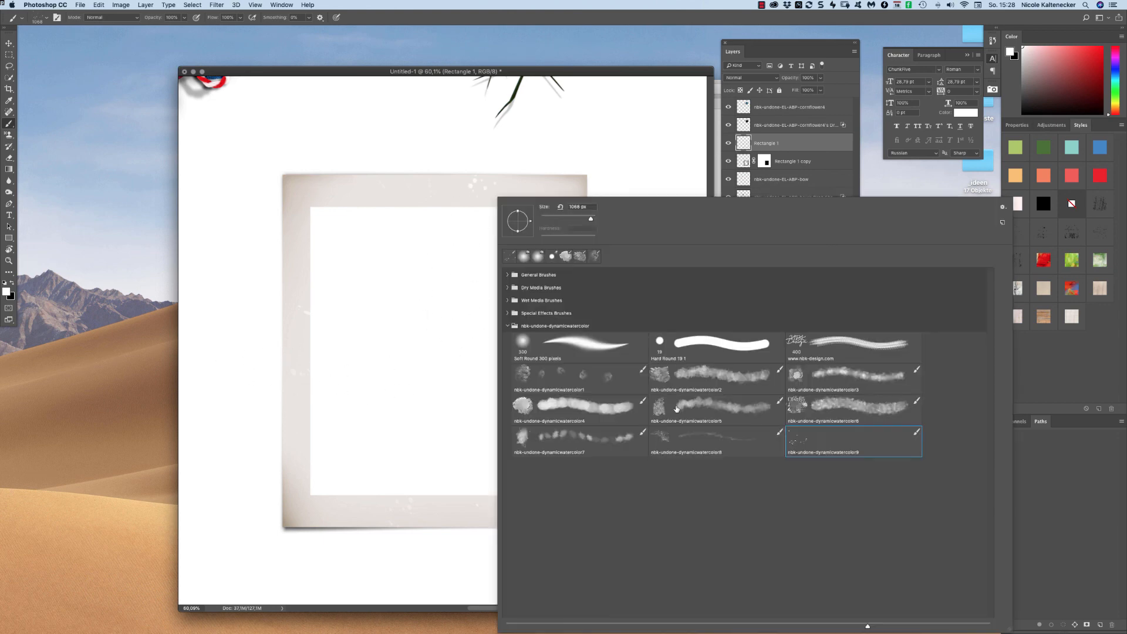
Paint faint stains on the frame's long right side with the nbk-undone-dynamicwatercolor5 brush, using a beige sampled from the darkened lower-right corner.
left_click(676, 409)
double_click(730, 409)
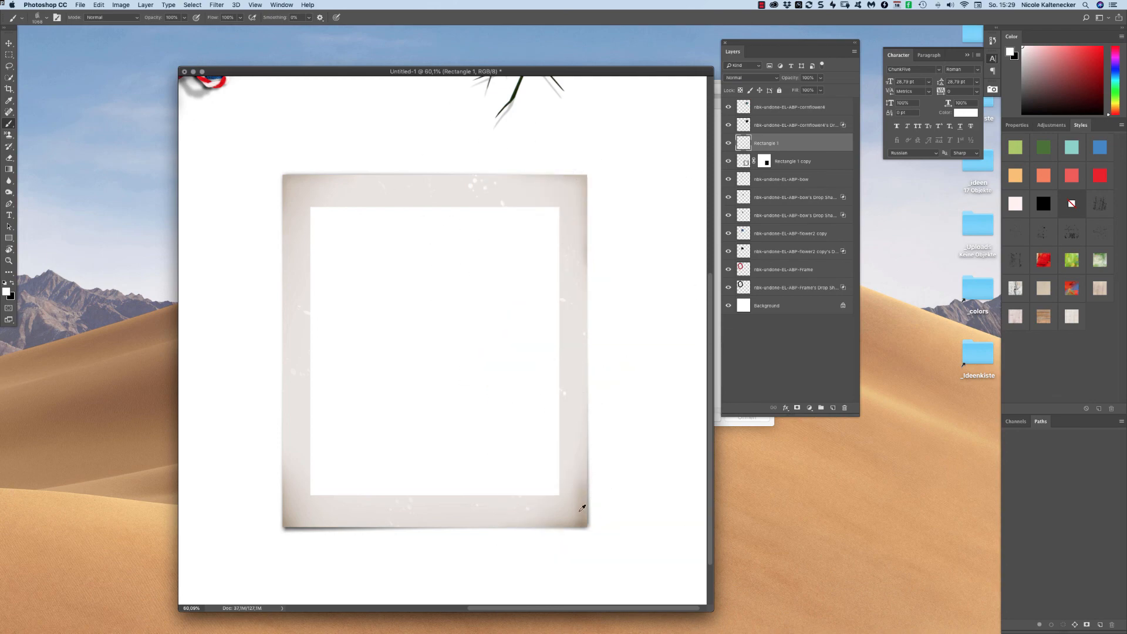
left_click(582, 507, "alt")
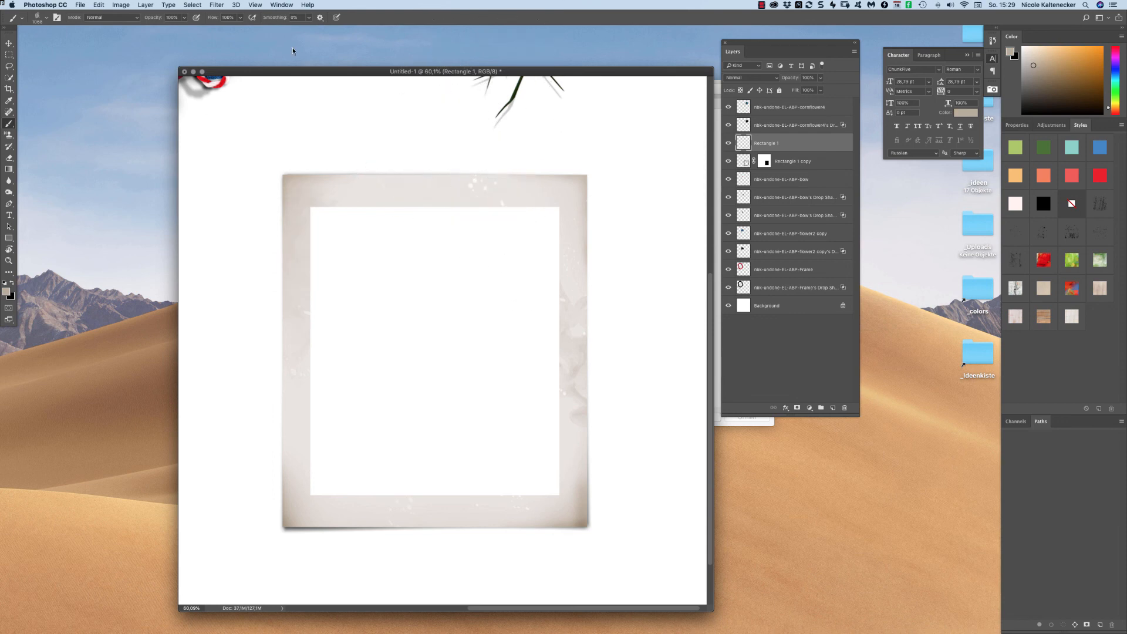
Set the brush mode to Multiply, paint darker watercolor stains over the frame, and return to the Move tool.
left_click(114, 16)
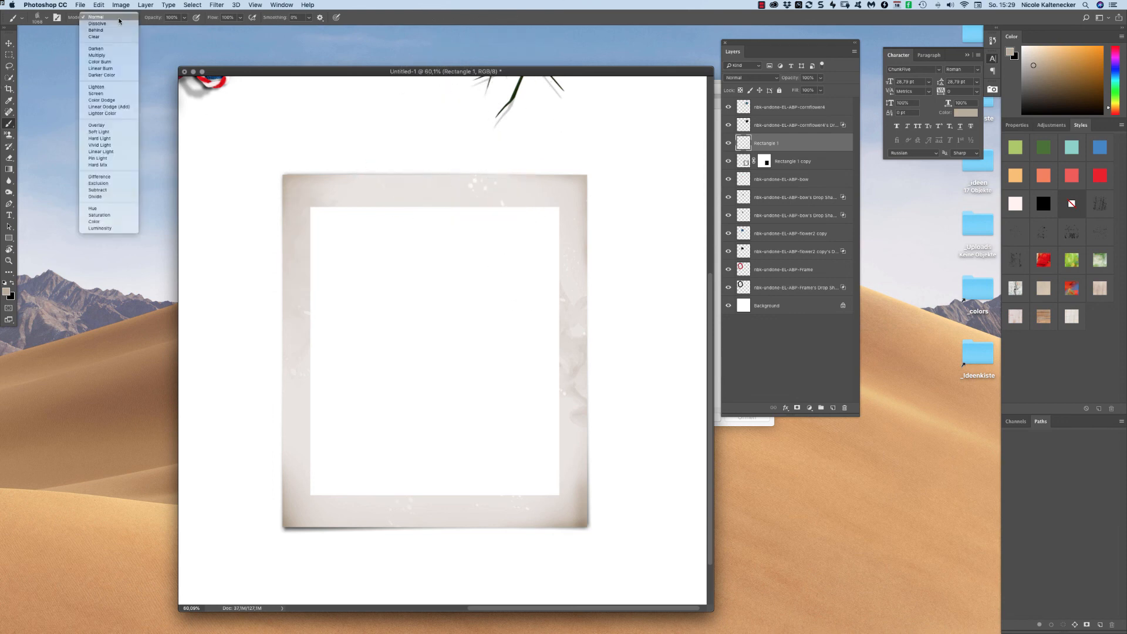
left_click(133, 56)
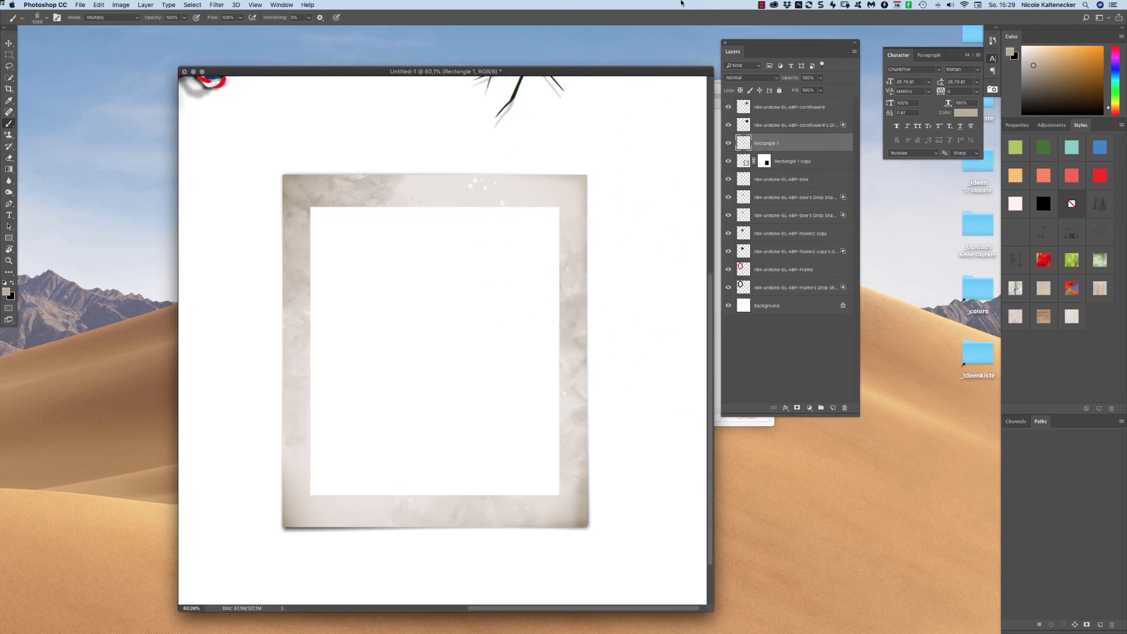
key("super+0")
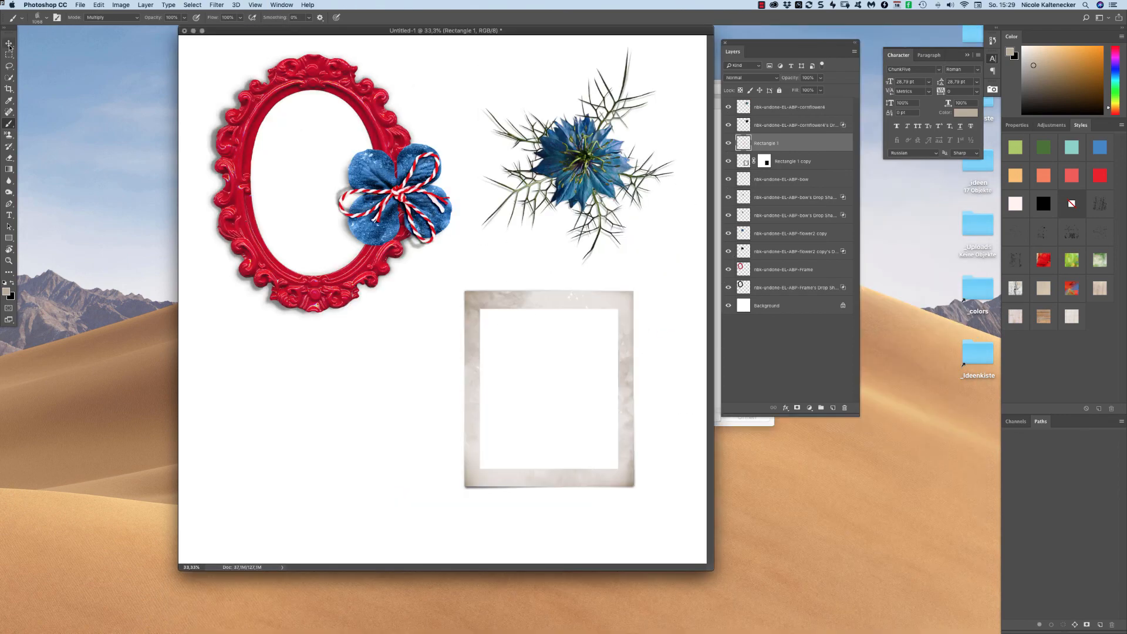
left_click(9, 45)
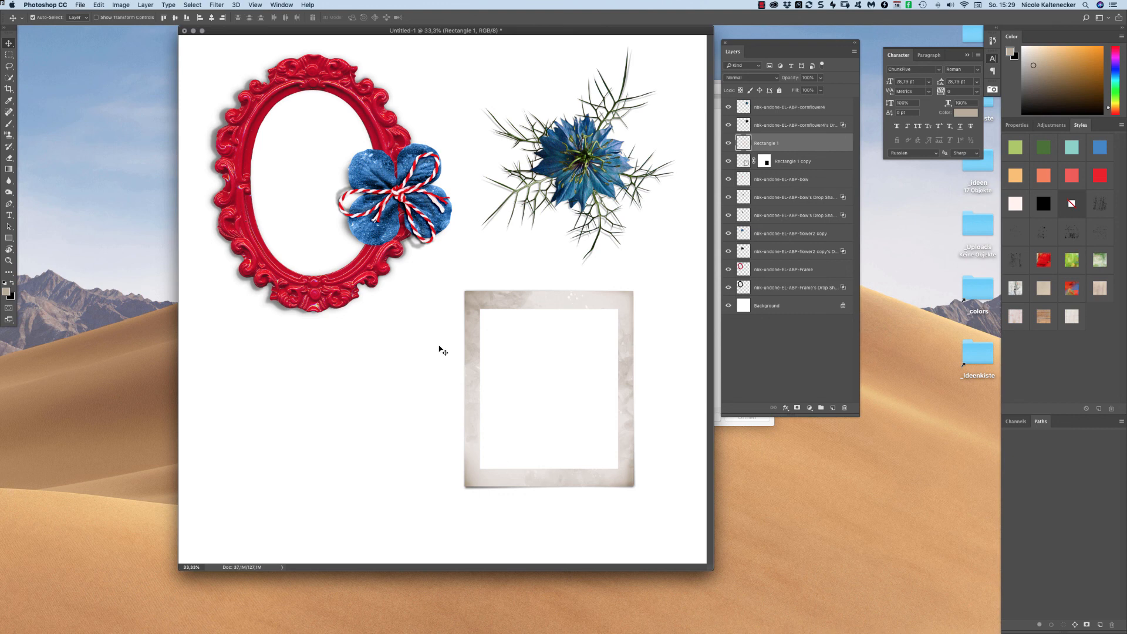